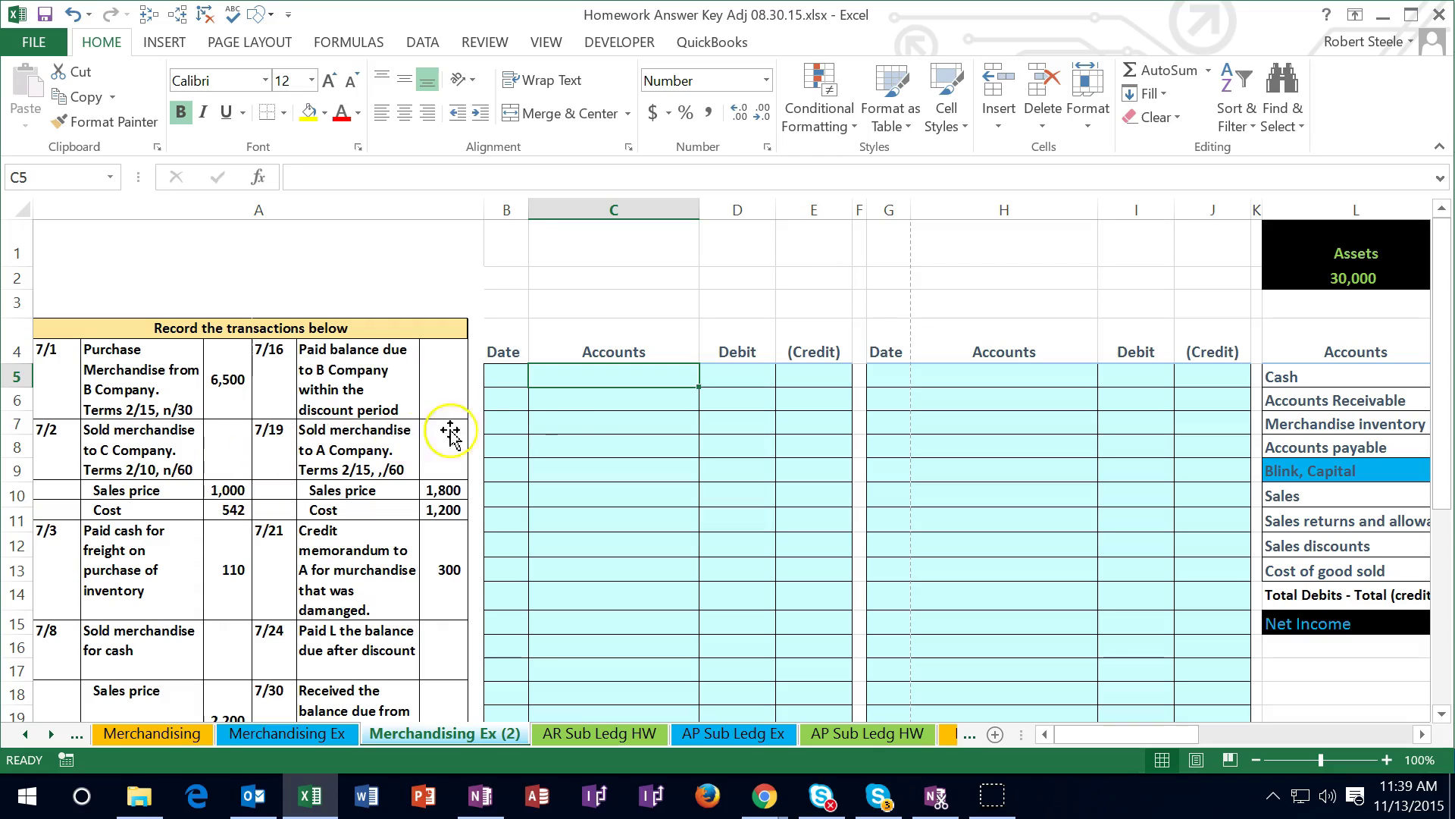
Review the journal entry columns and the trial balance worksheet up to the Entries range N5:N13.
left_click(585, 403)
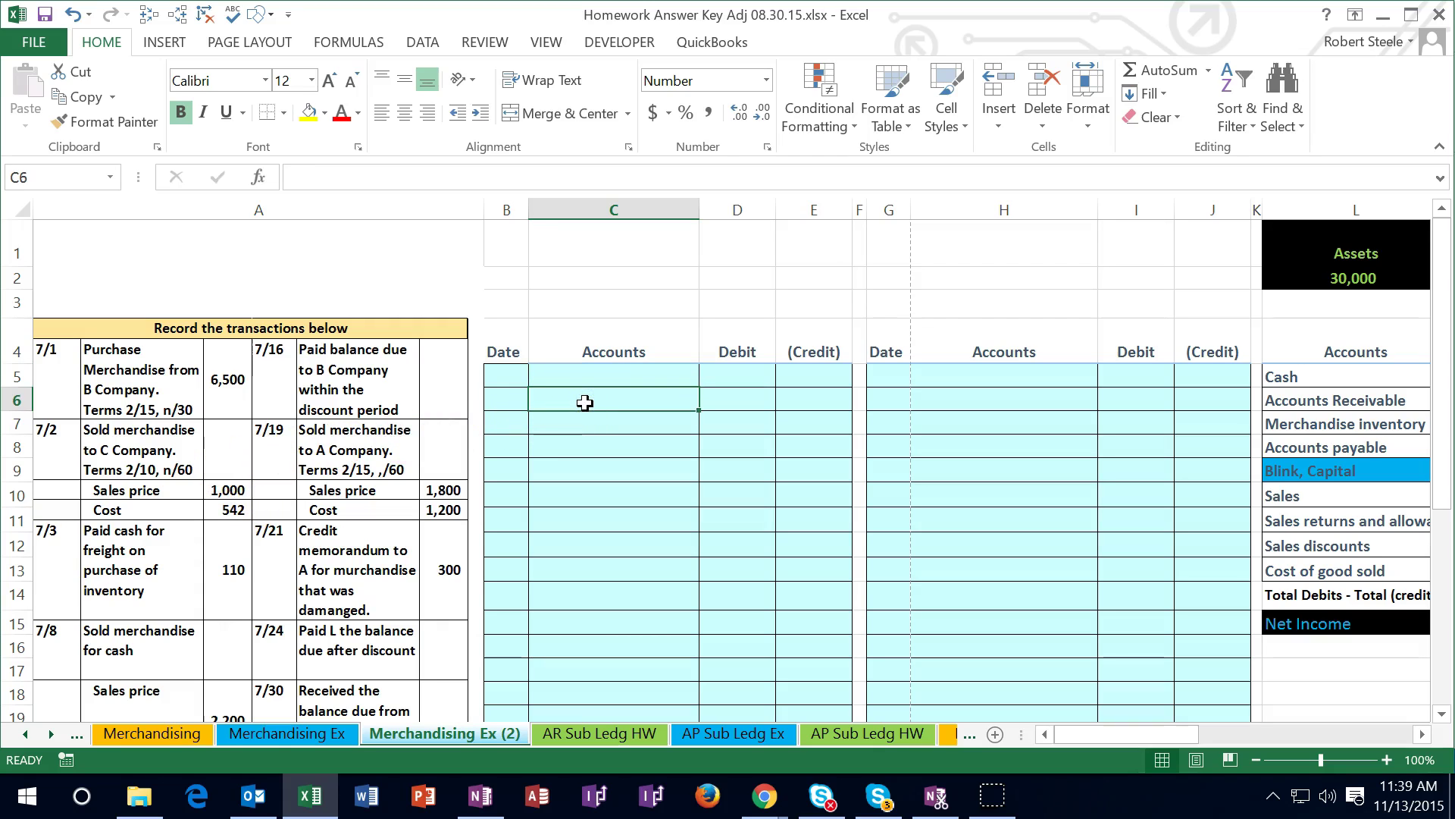
key("Right")
key("Right")
key("Right")
key("Right")
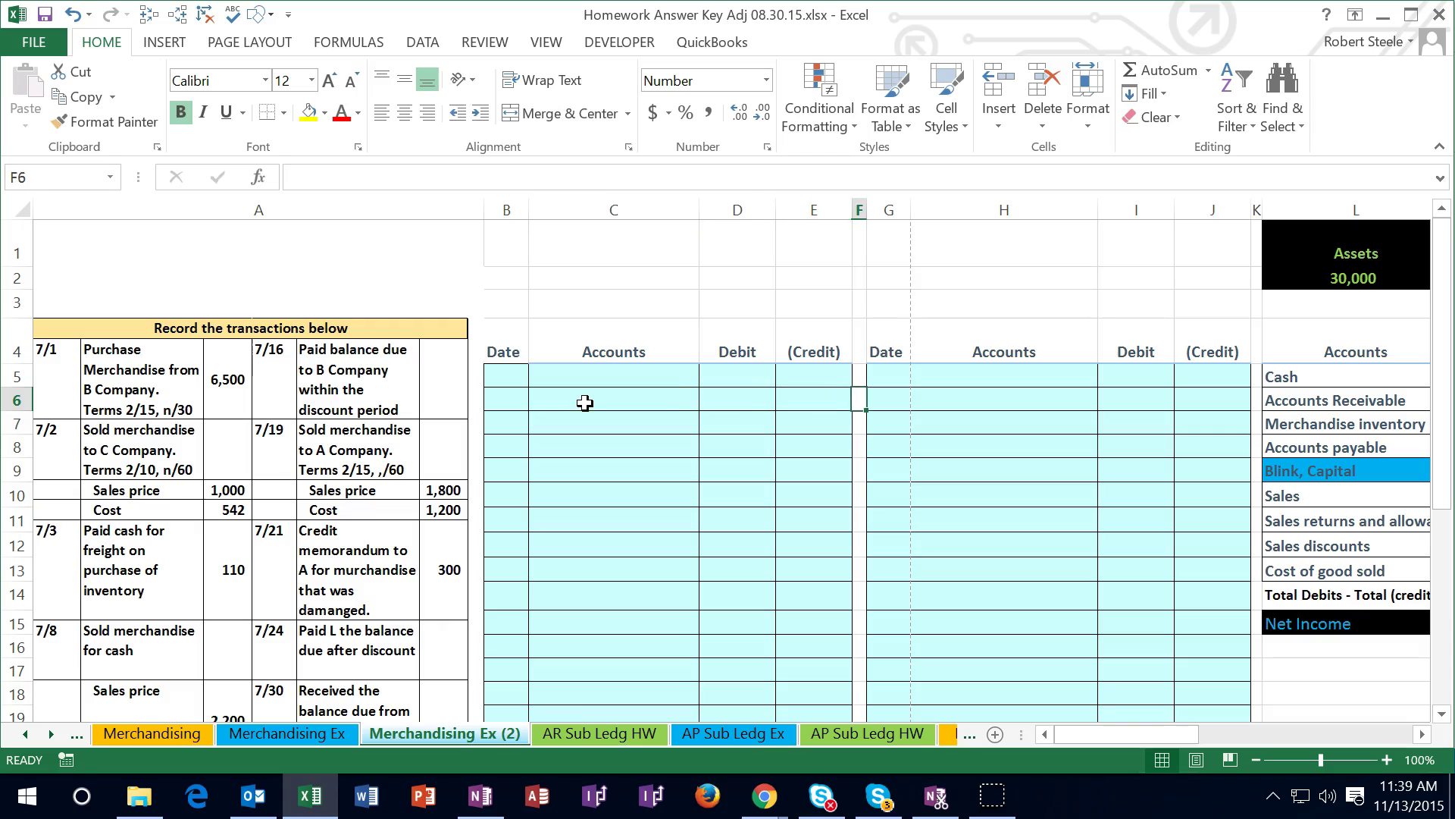
key("Right")
key("Right")
key("Right")
key("Right")
key("Right")
key("Right")
key("Right")
key("Right")
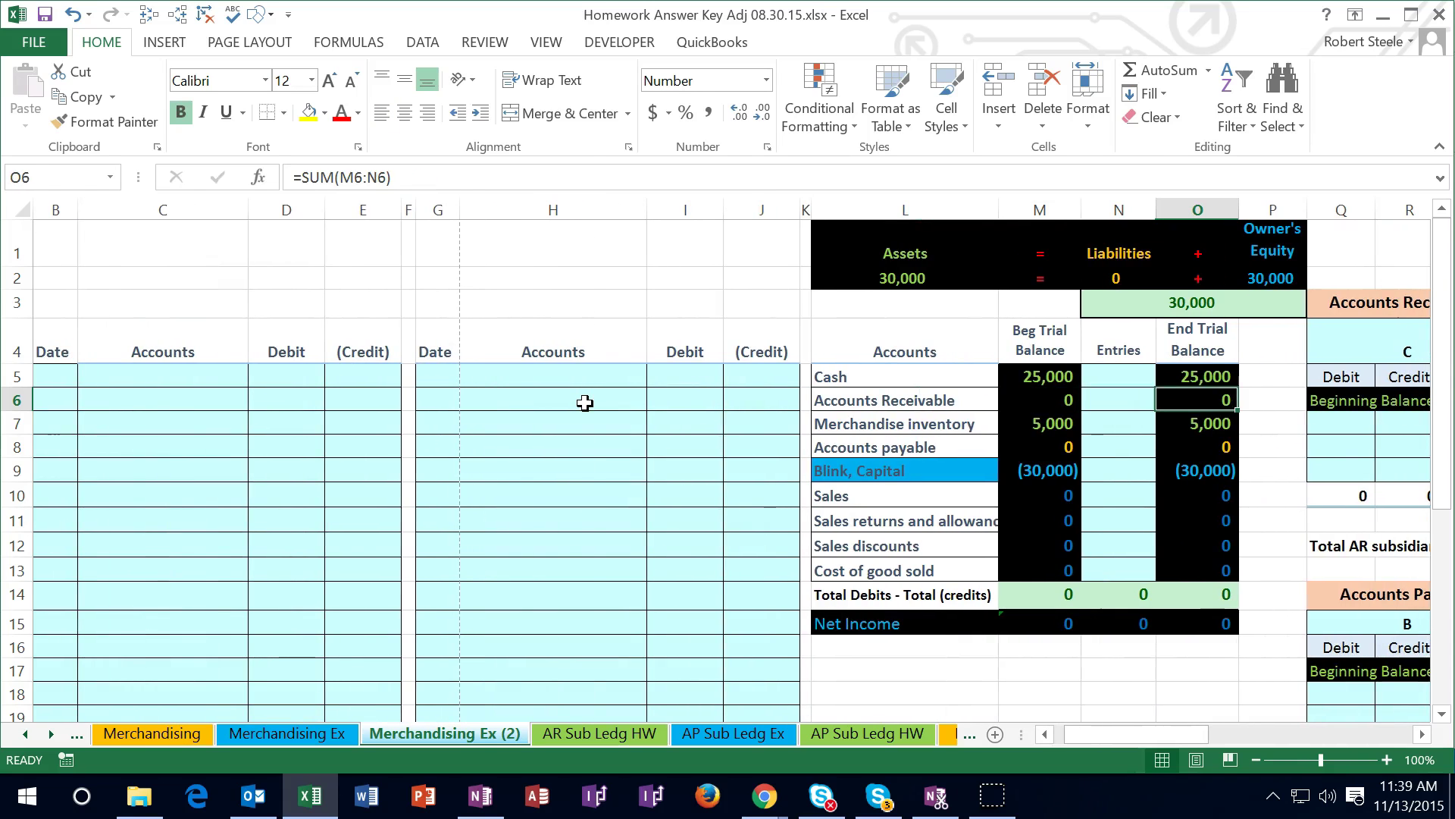
key("Right")
key("Right")
key("Right")
key("Right")
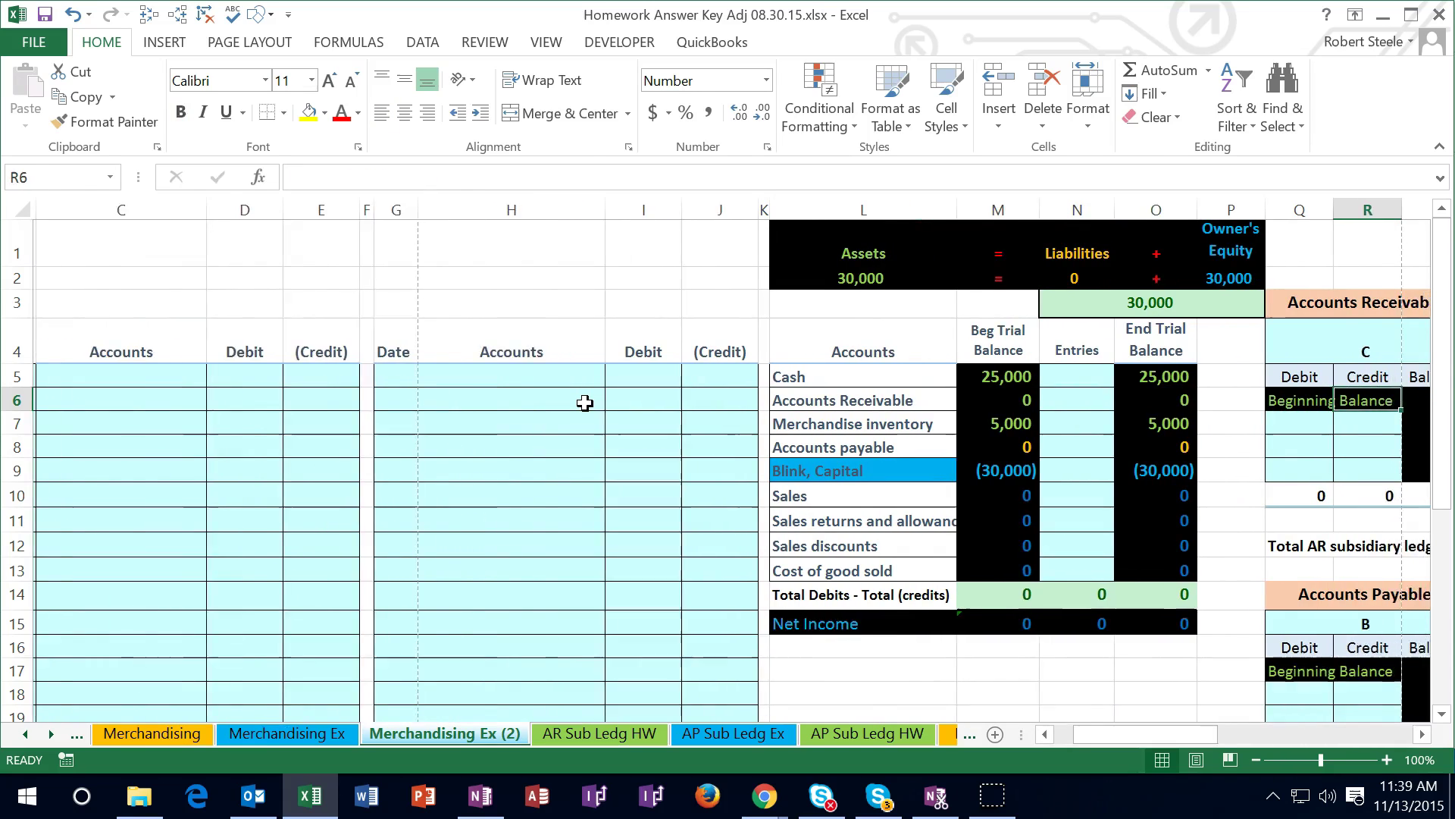
left_click_drag(879, 375, 891, 565)
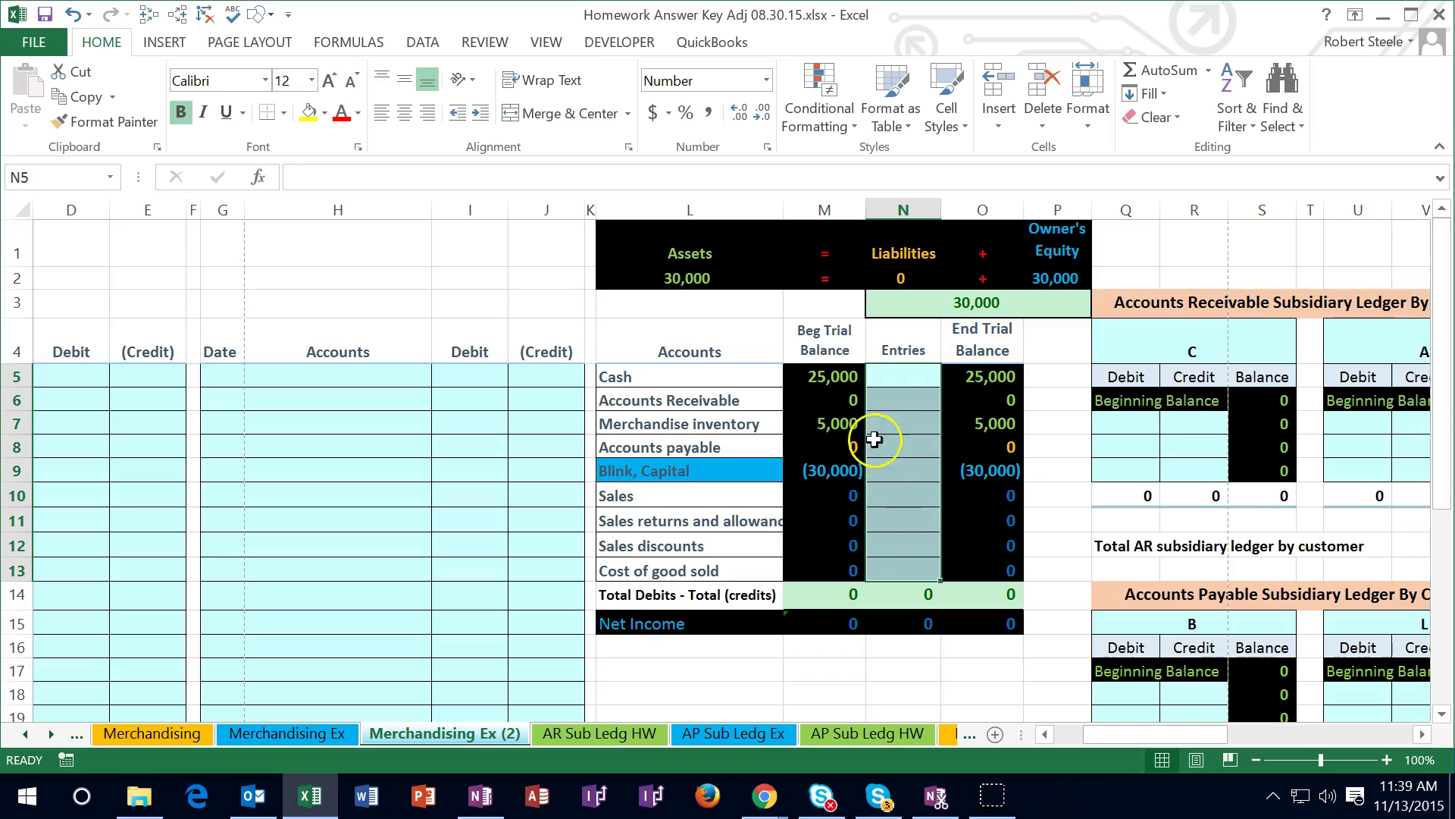
Examine the beginning trial balance amounts for the asset, liability, capital and income accounts in M5:M13.
left_click(825, 343)
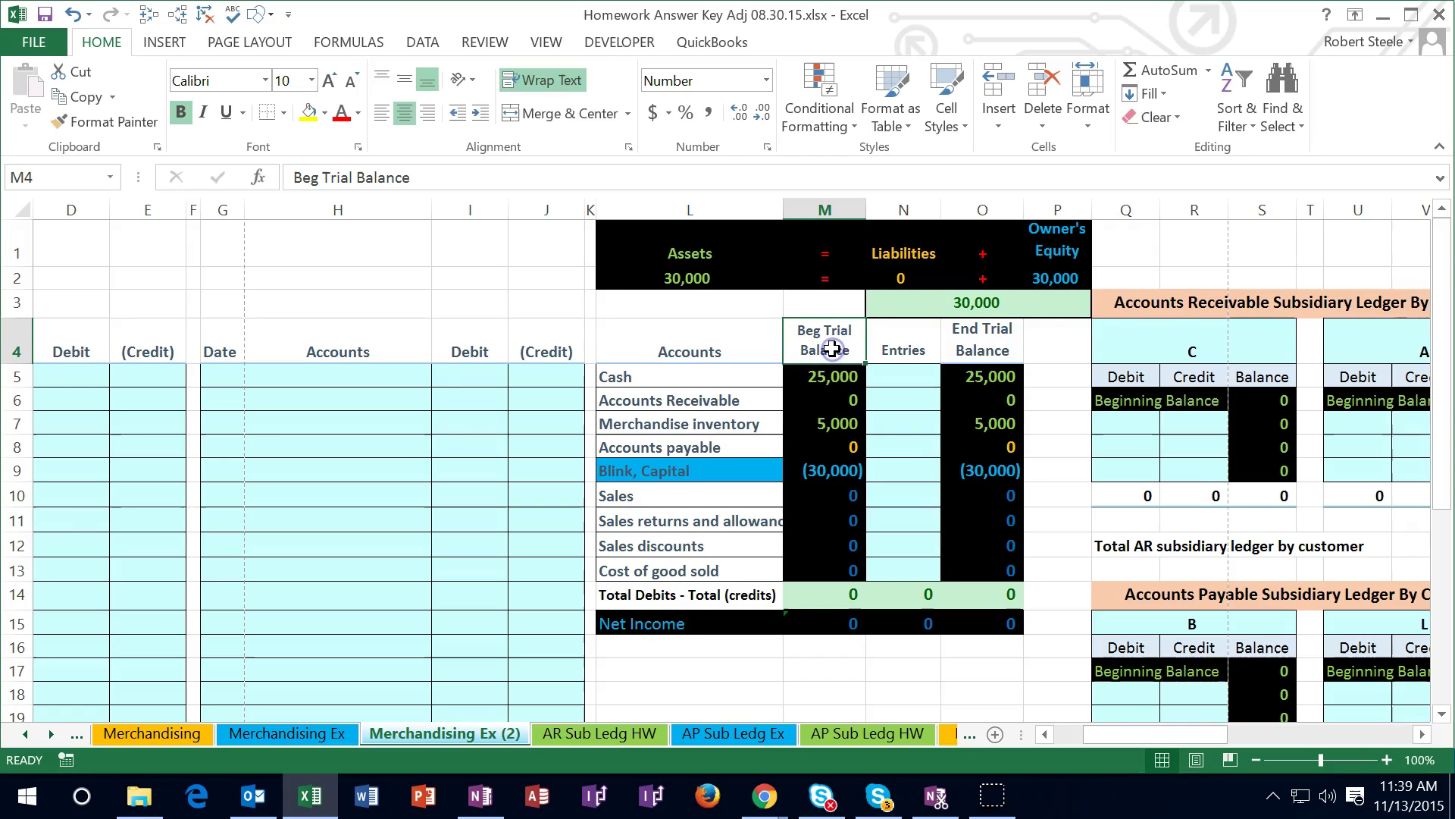
left_click(829, 374)
left_click_drag(829, 374, 829, 424)
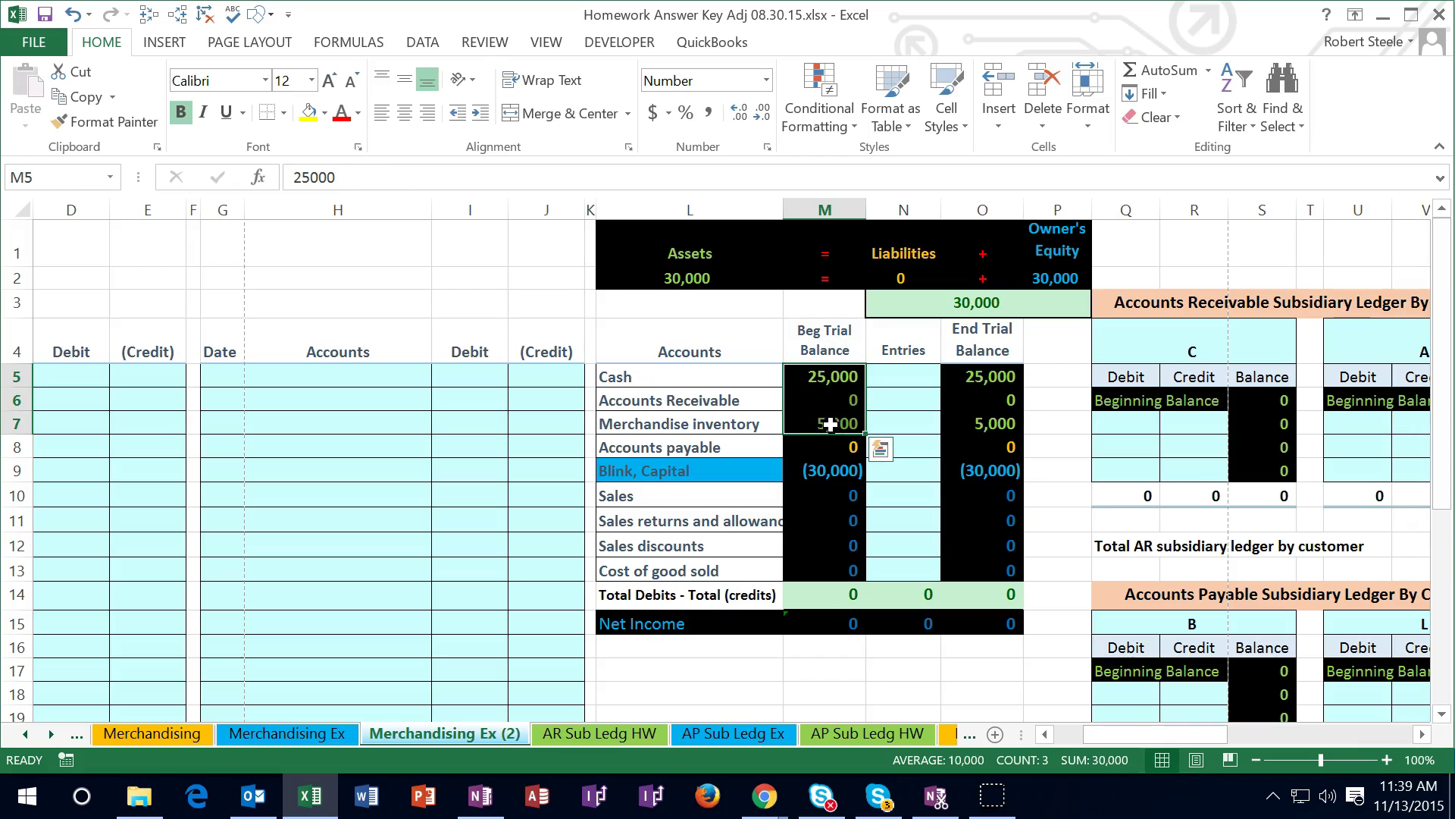
left_click(827, 470)
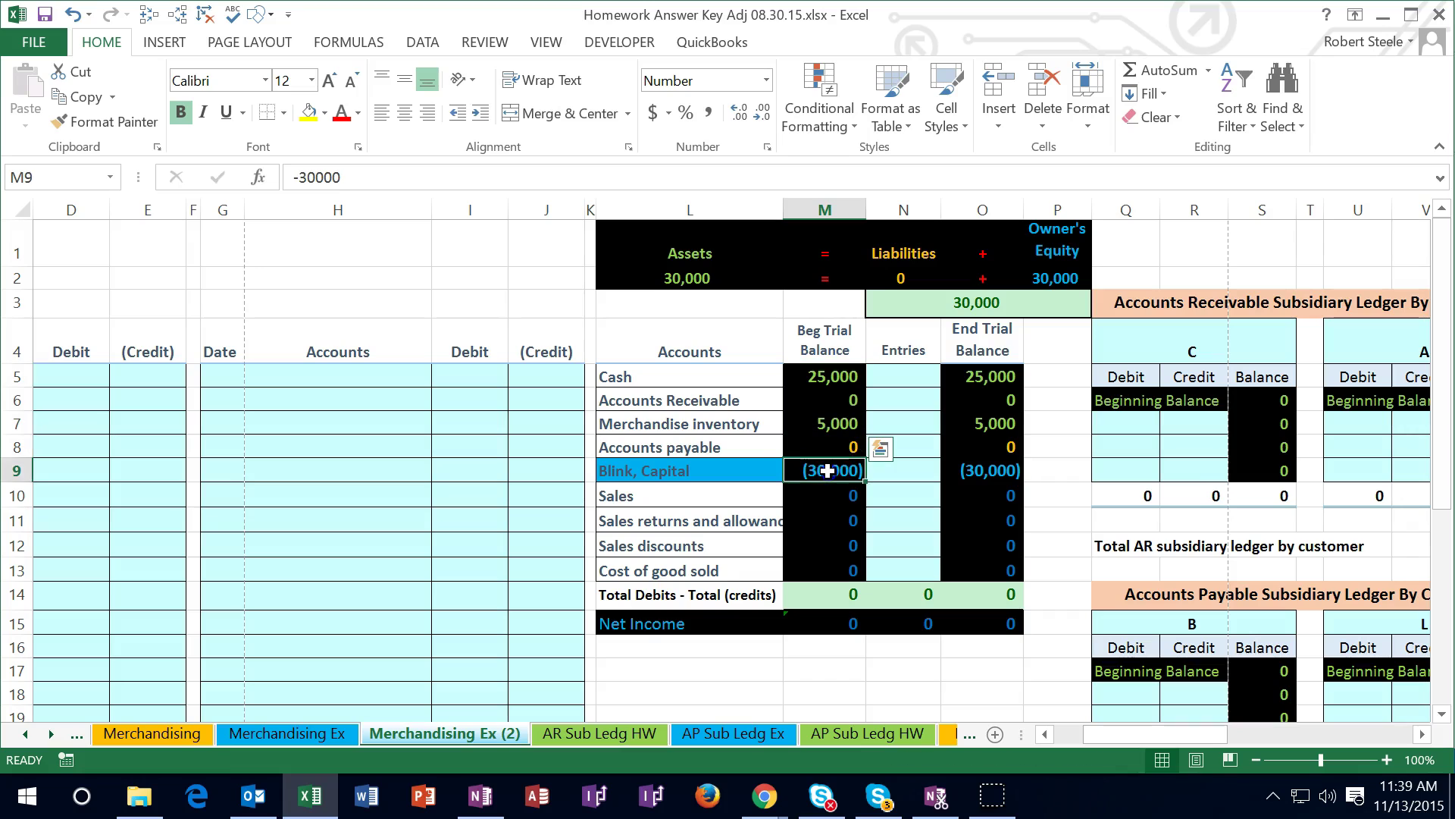
left_click_drag(827, 470, 818, 559)
left_click_drag(826, 376, 818, 471)
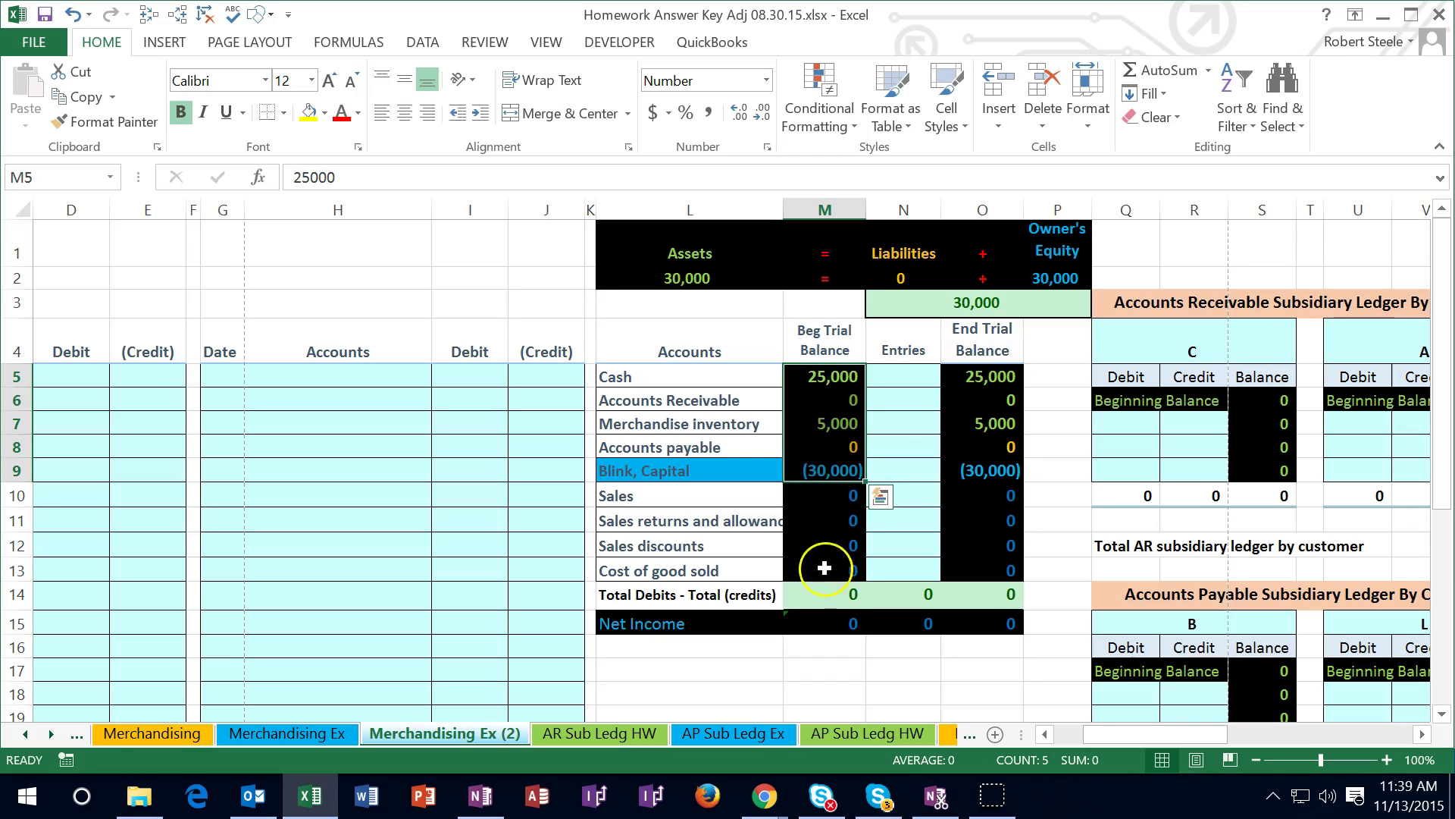
Inspect the Total Debits - Total (credits) formulas for the beginning balance, entries and ending balance columns in row 14.
left_click(829, 591)
double_click(829, 591)
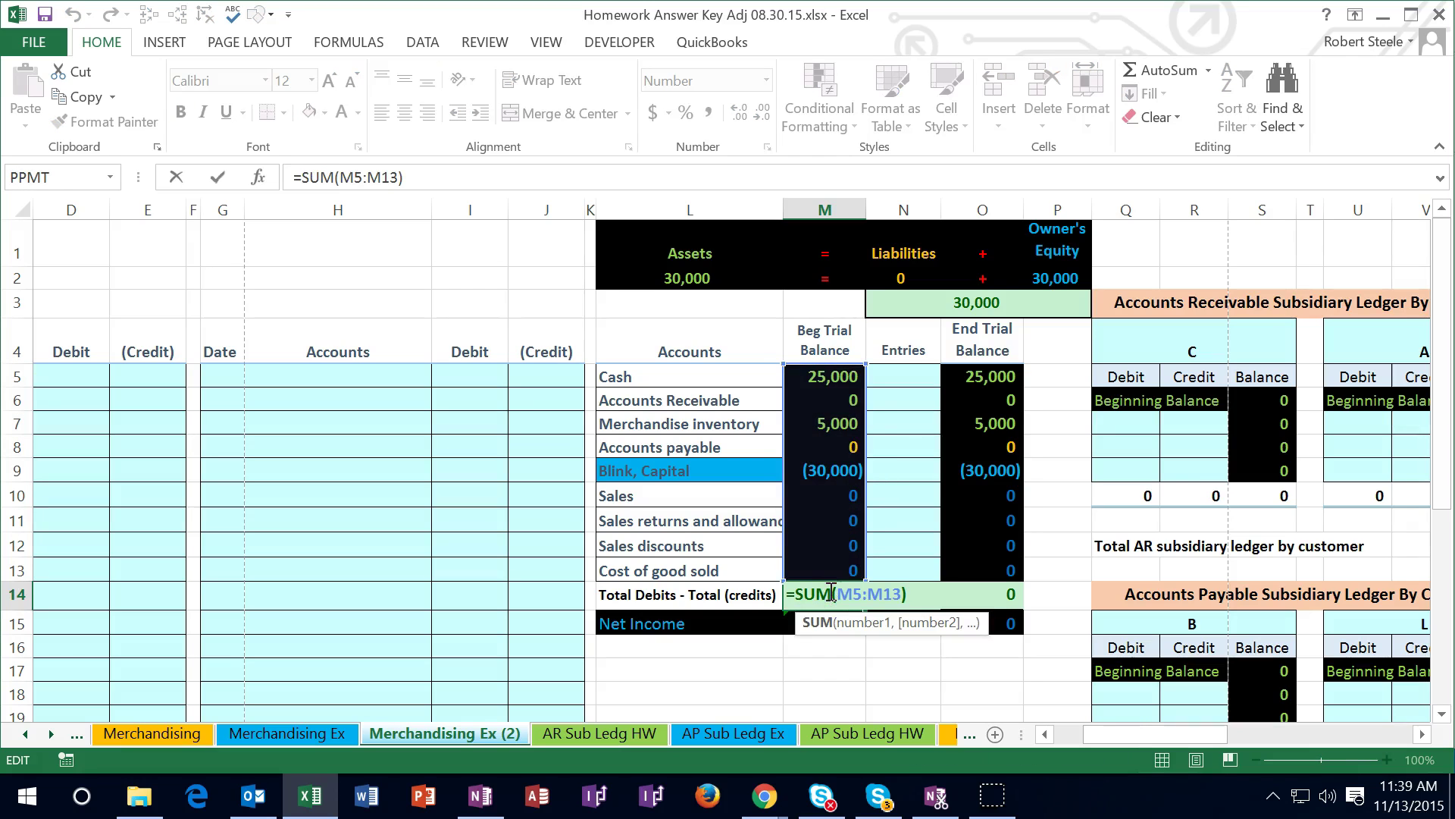
key("Return")
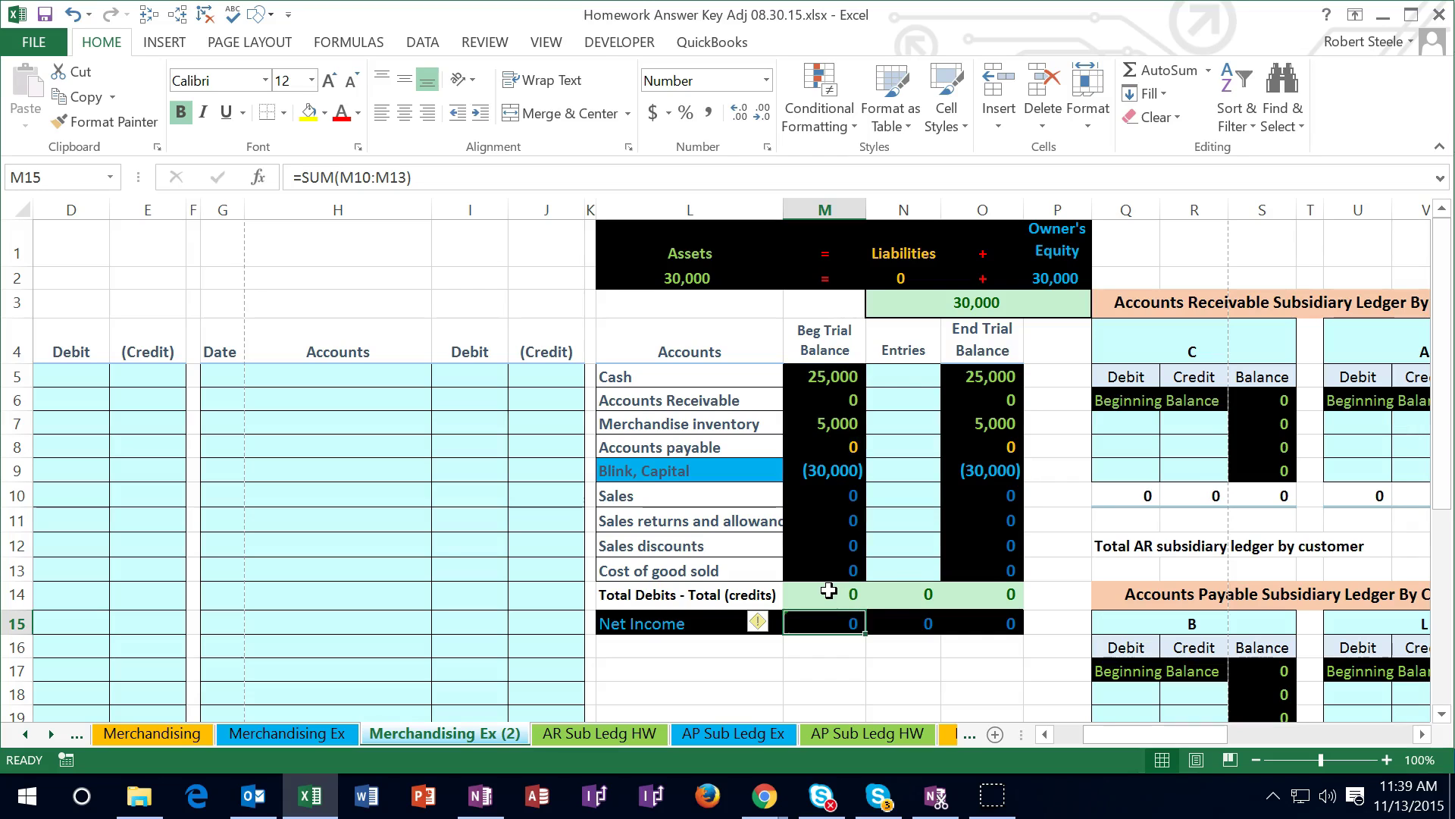
left_click(897, 593)
double_click(896, 594)
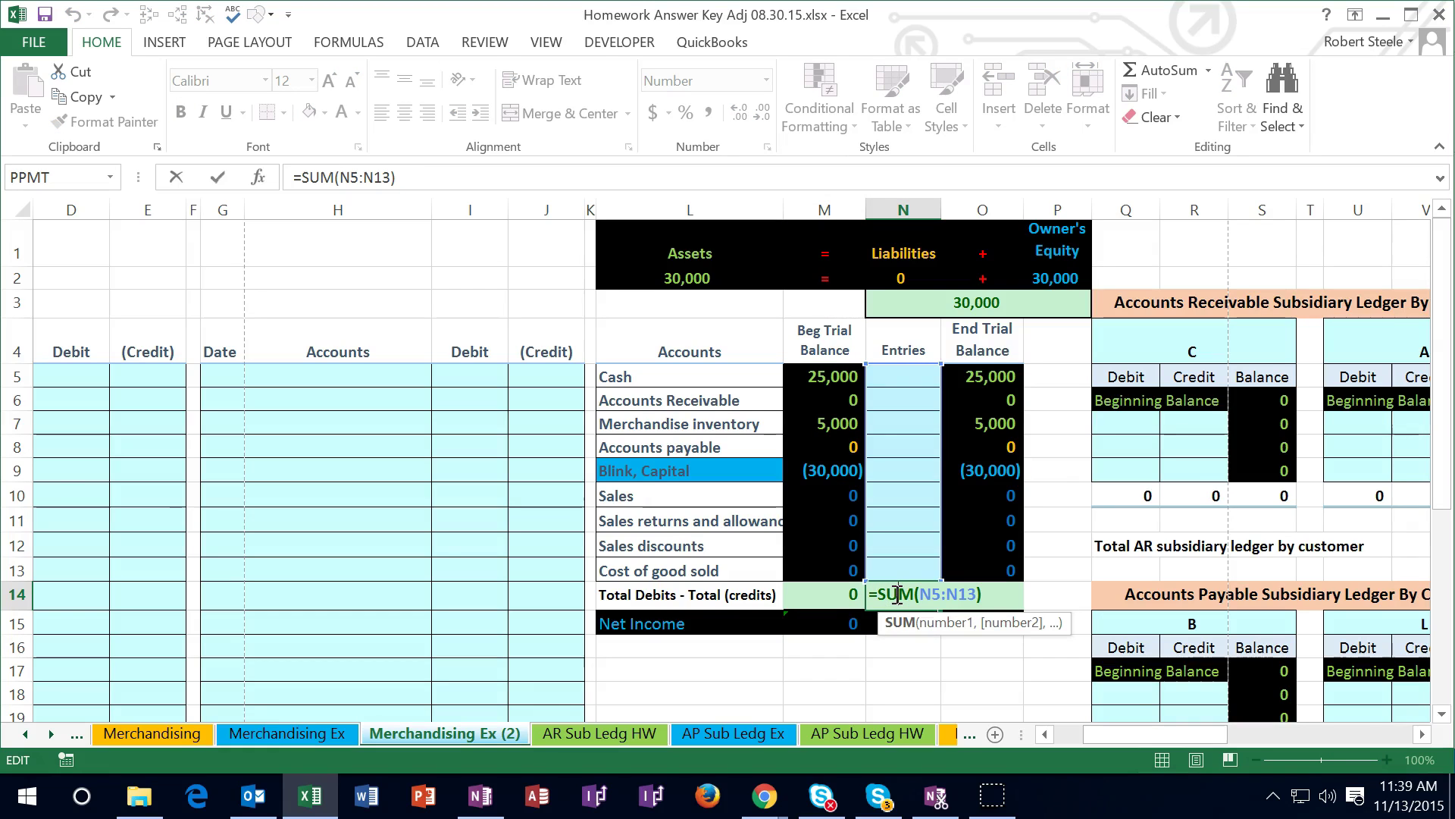
key("Return")
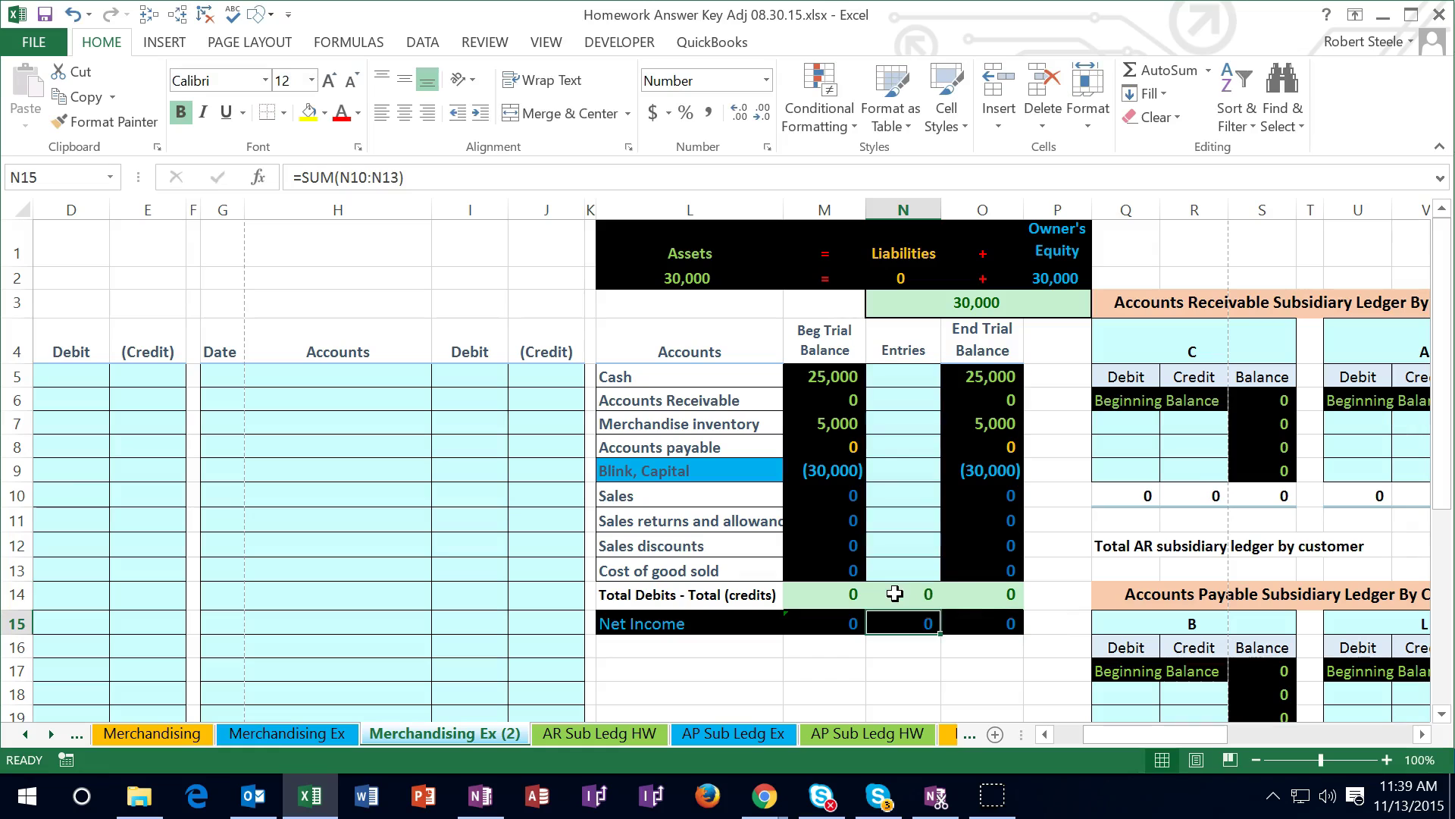
double_click(988, 596)
key("Return")
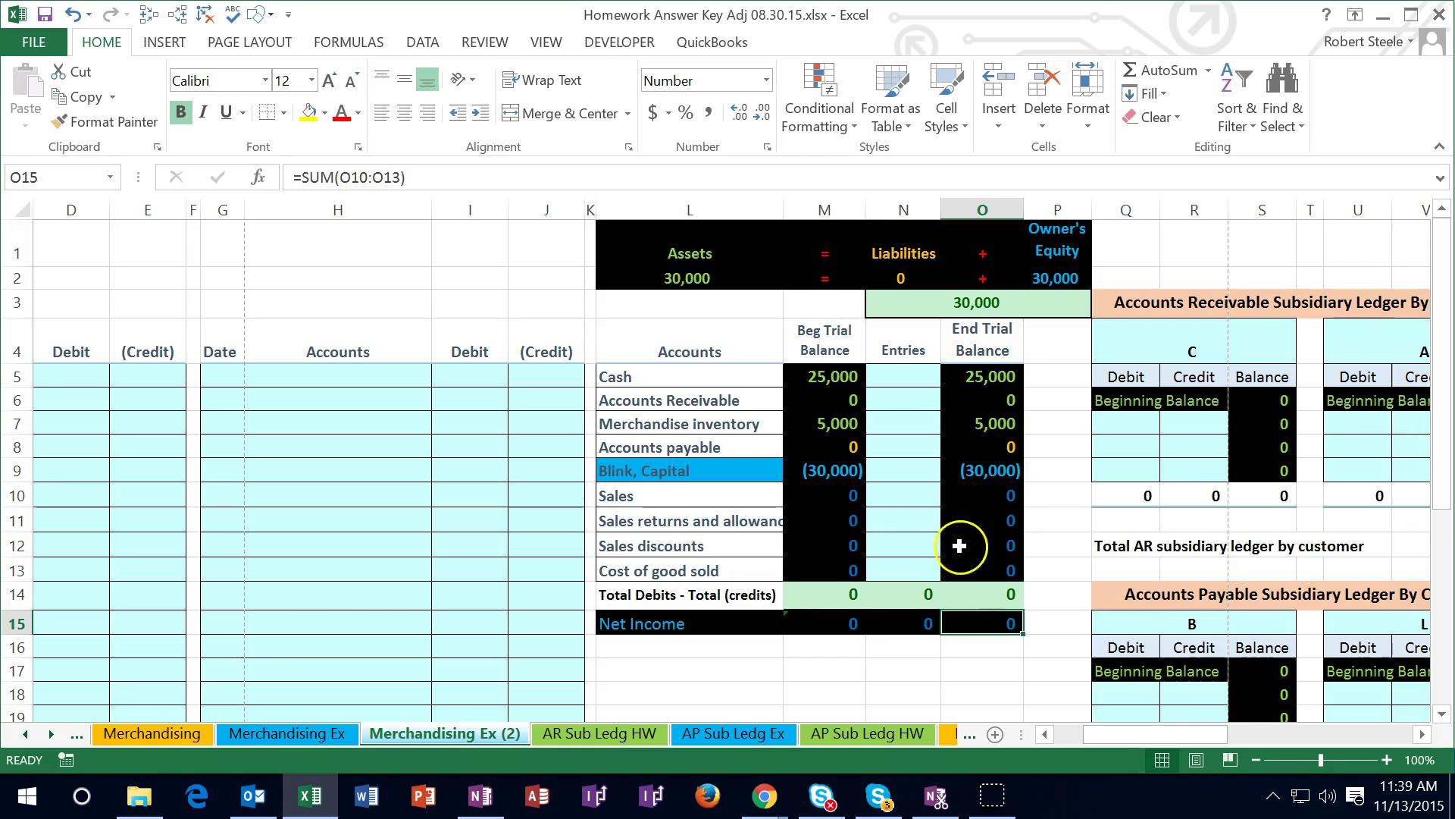
Inspect the accounting equation formulas for Assets, Liabilities and Owner's Equity in row 2.
double_click(702, 280)
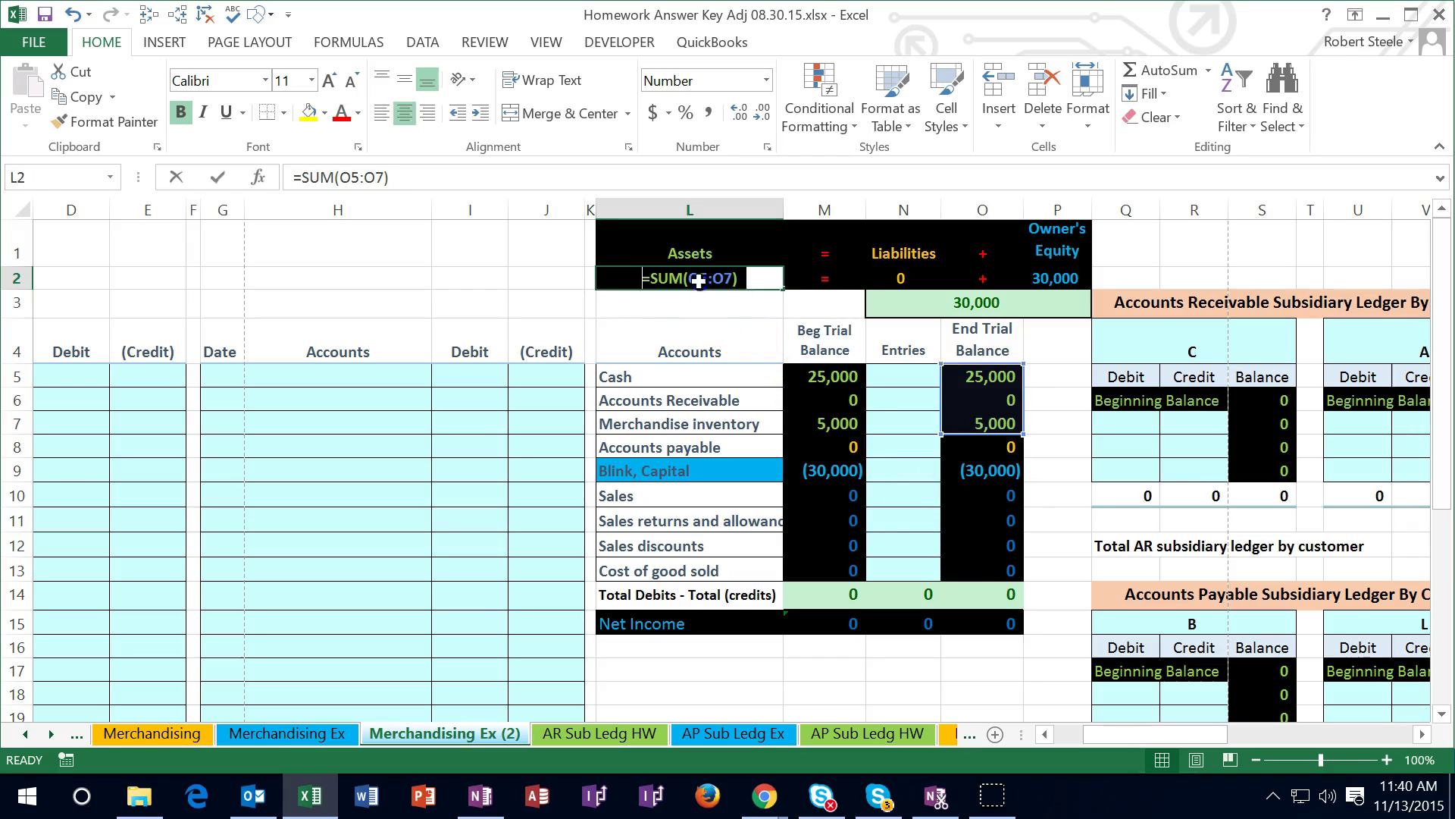
key("Escape")
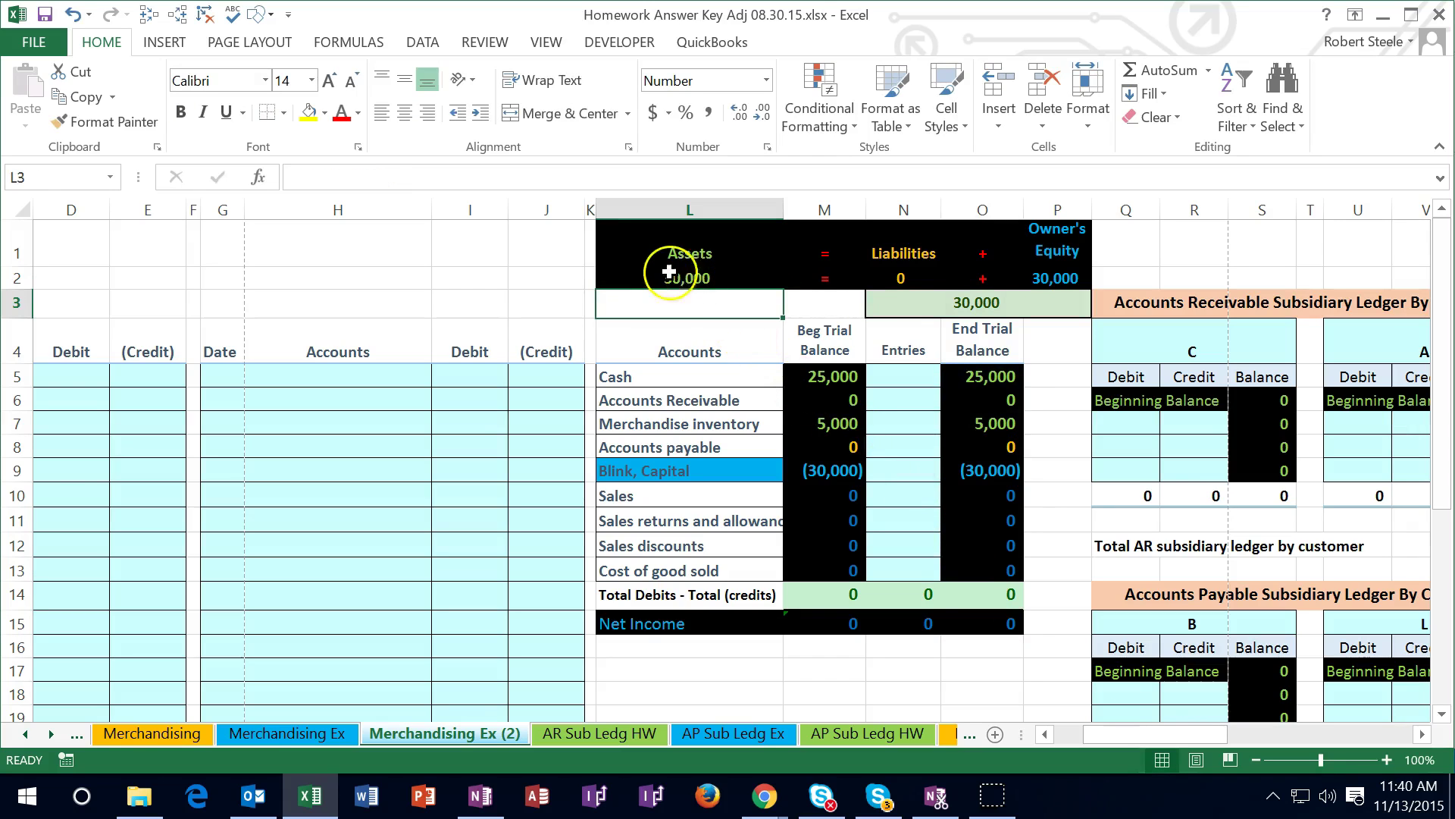
double_click(900, 278)
key("Return")
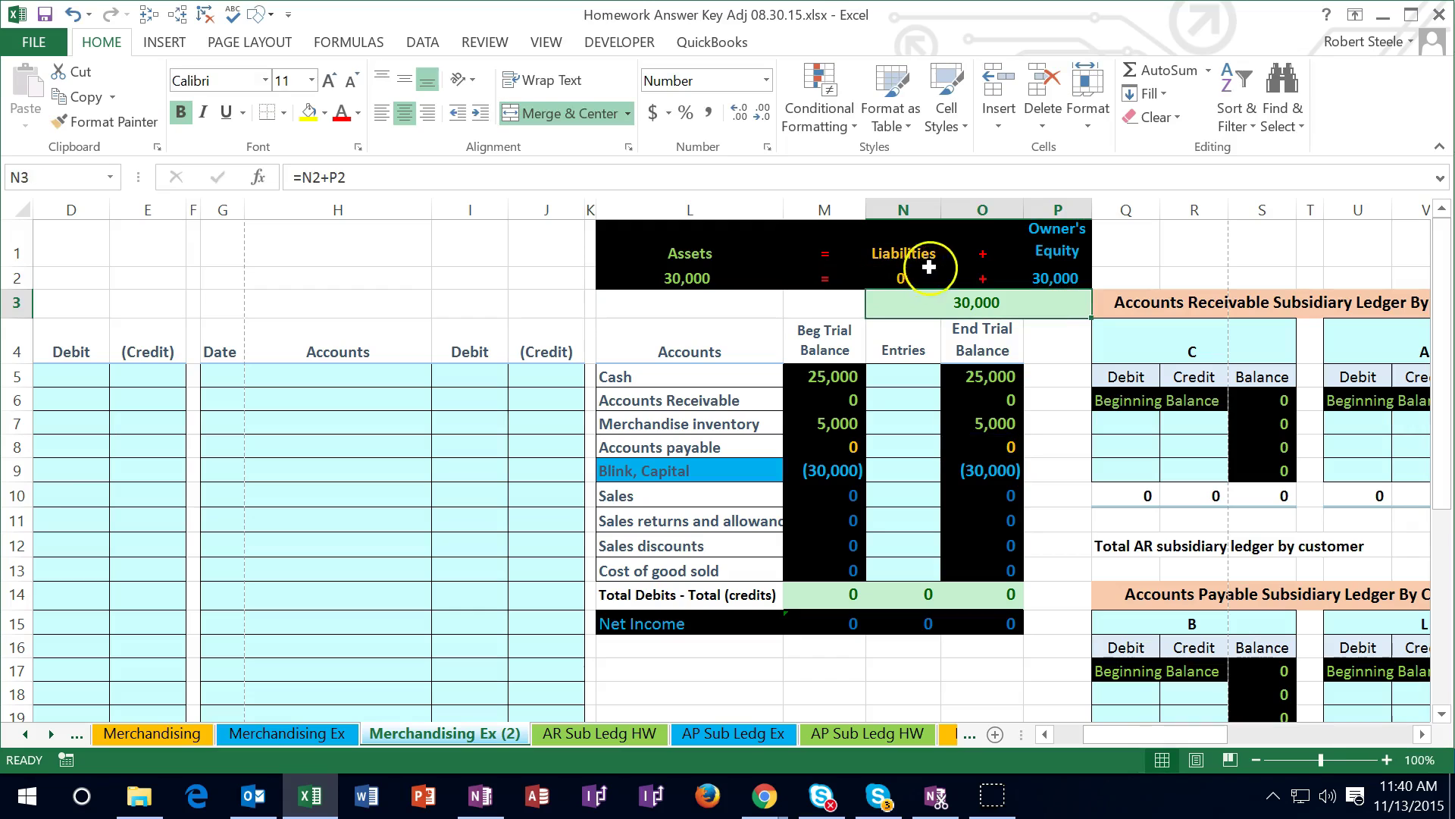
double_click(1052, 278)
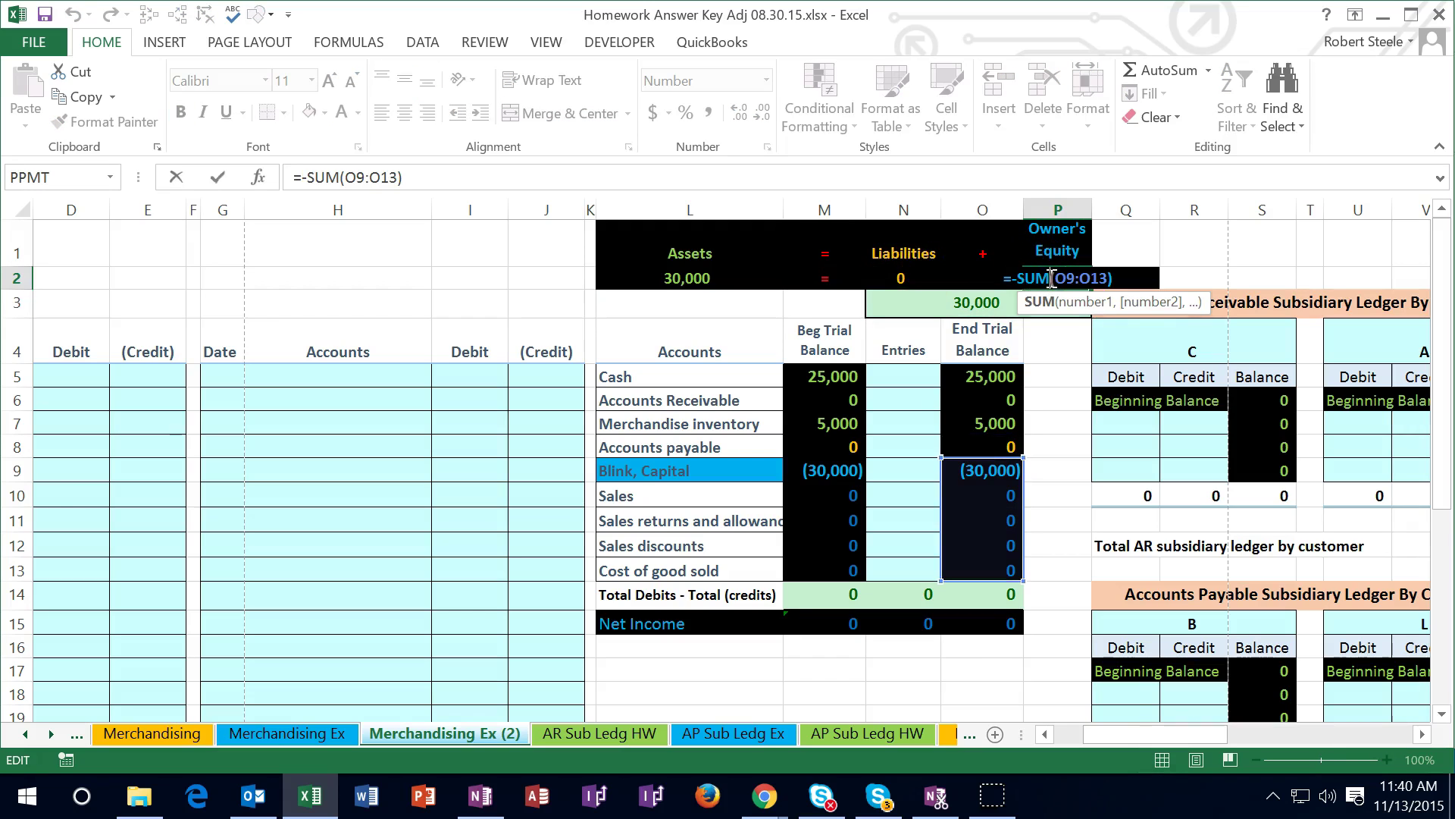
key("Return")
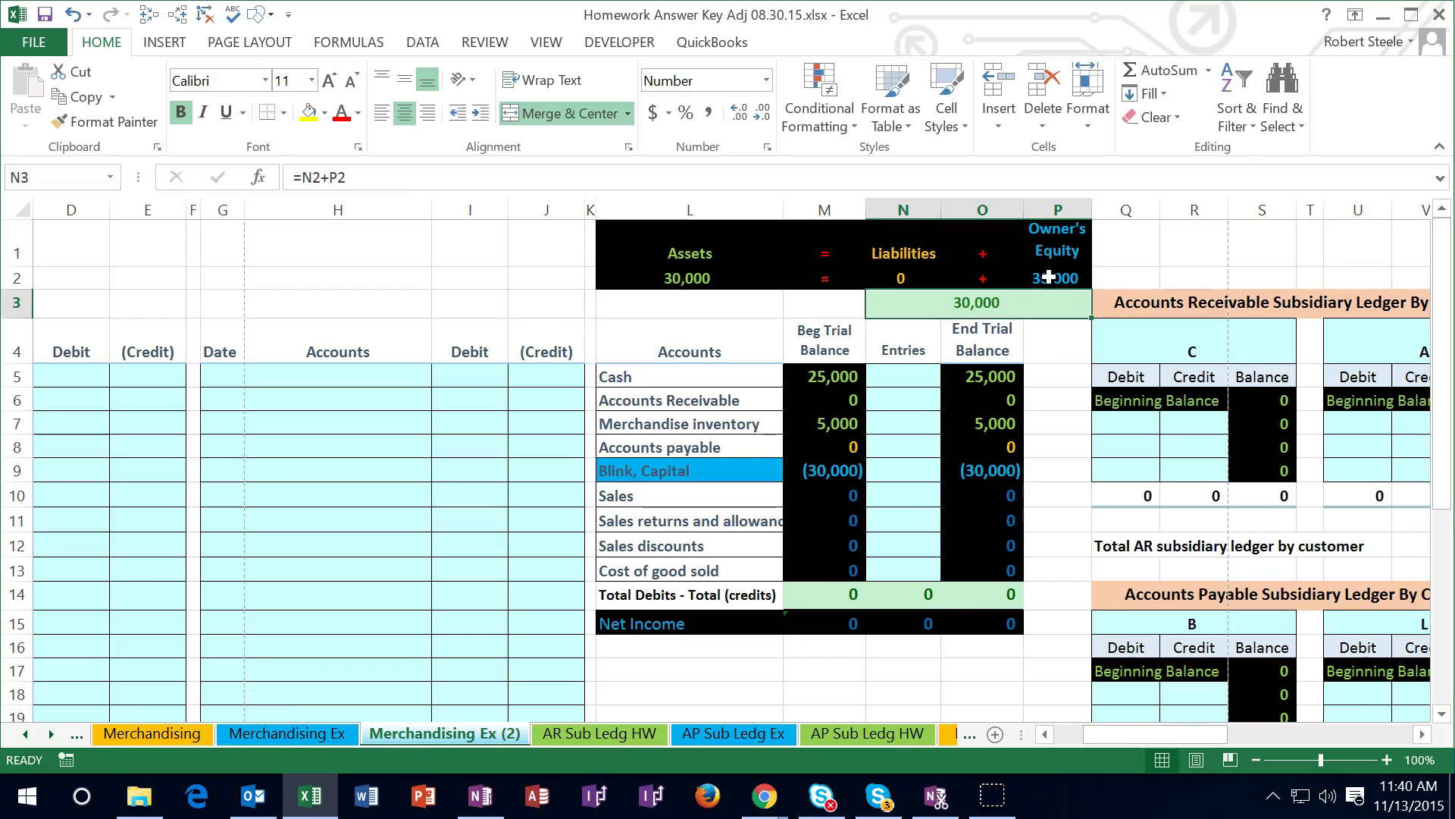
Examine the accounts receivable and payable subsidiary ledgers alongside their ending balances in the trial balance.
key("Right")
key("Right")
key("Right")
key("Right")
key("Right")
key("Right")
key("Right")
key("Right")
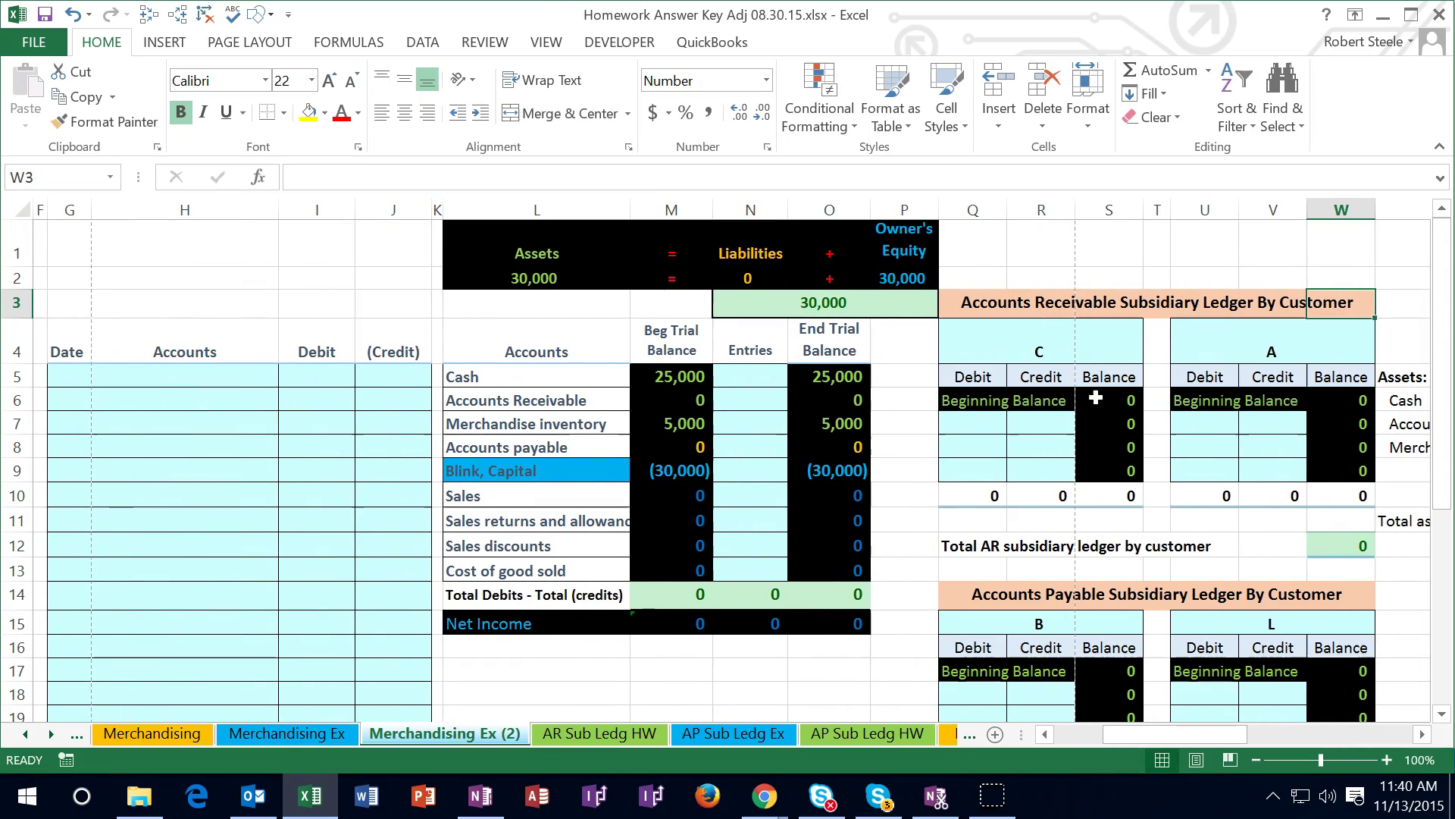
left_click(834, 400)
left_click(864, 449)
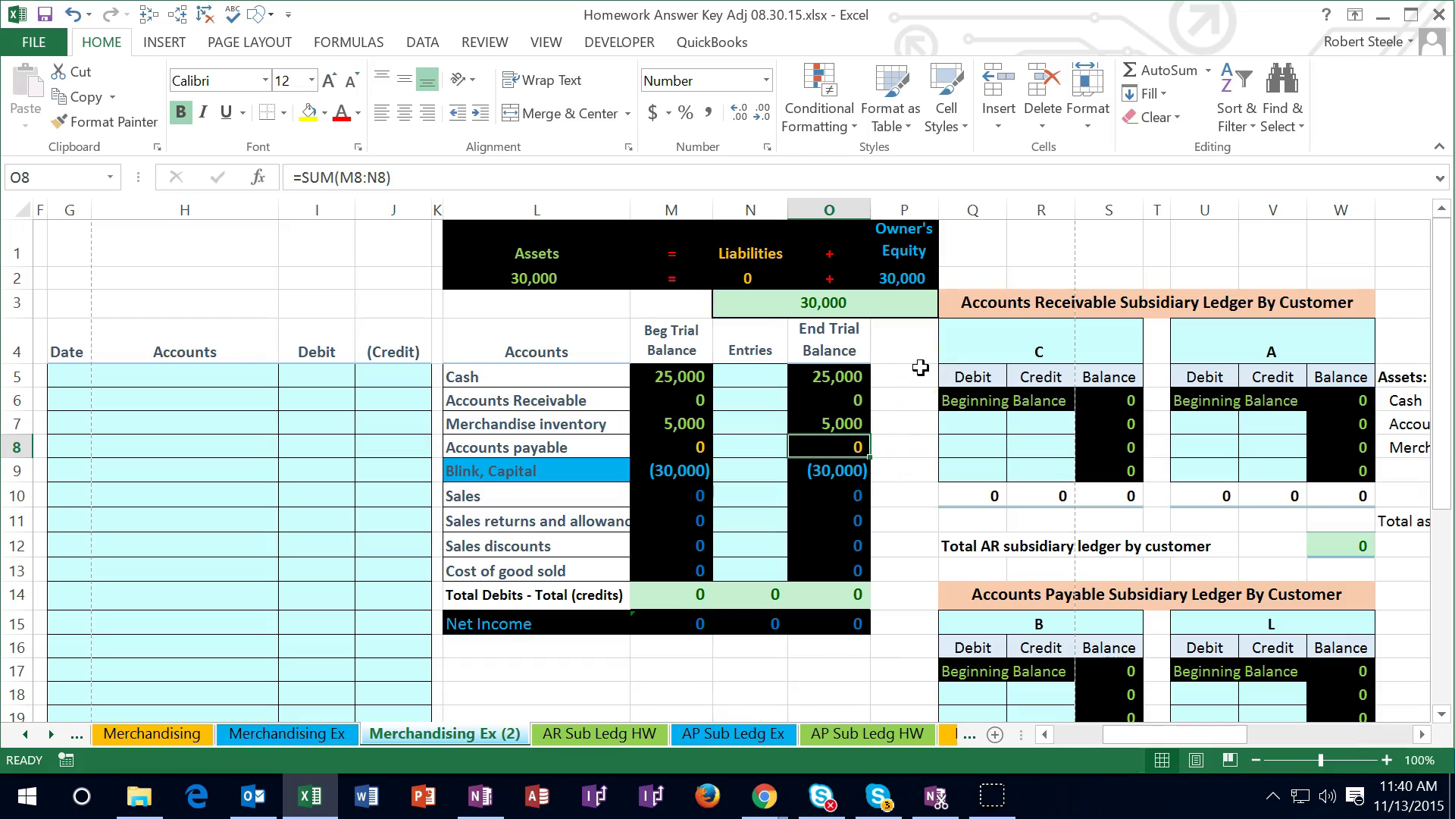
left_click(914, 592)
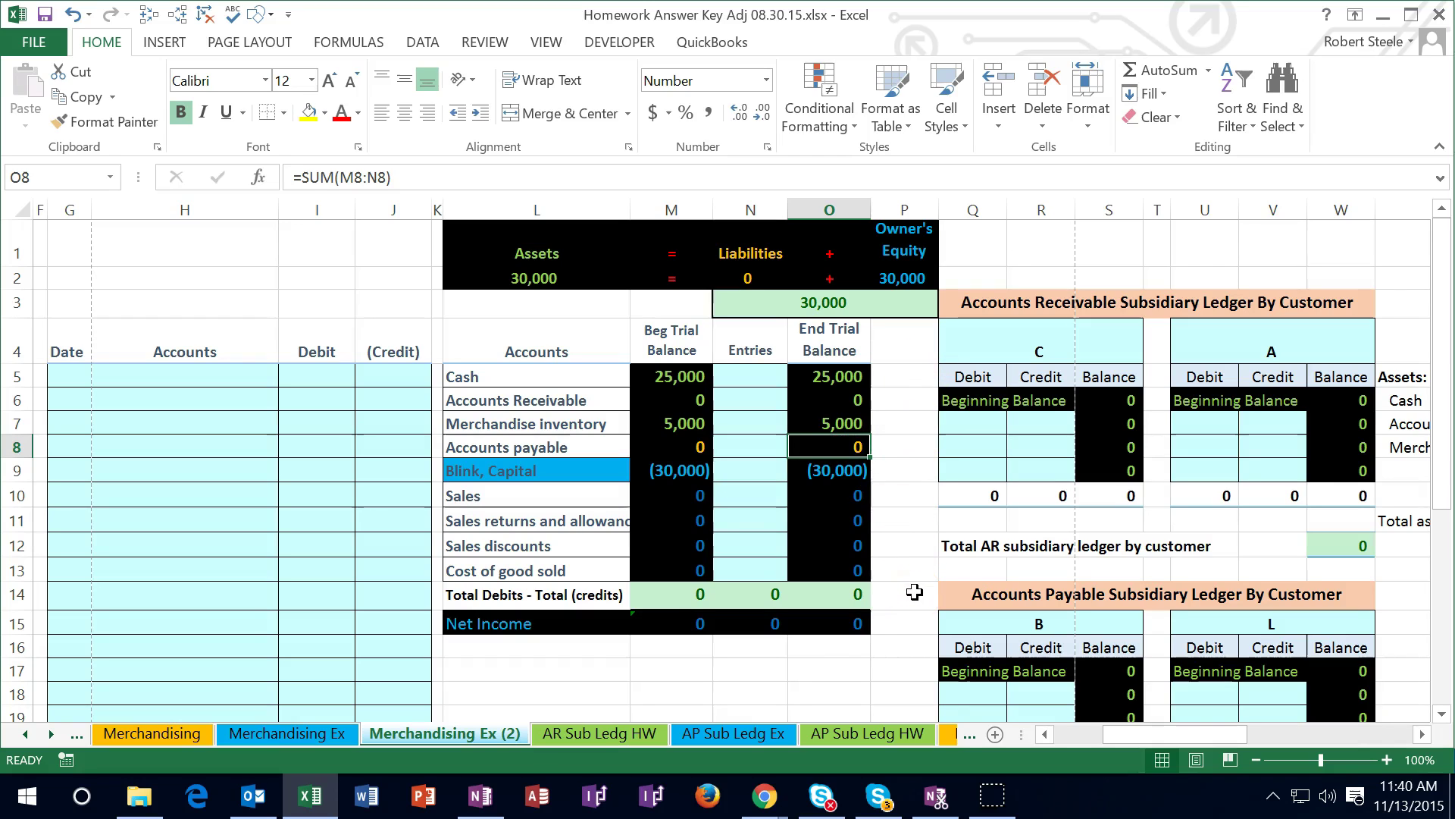
Examine the balance sheet, checking the formulas for total assets in Z11 and total liabilities and equity in AC11.
key("Right")
key("Right")
key("Right")
key("Right")
key("Right")
key("Right")
key("Right")
key("Right")
key("Right")
key("Right")
key("Right")
key("Right")
key("Right")
key("Right")
key("Right")
key("Right")
key("Right")
key("Right")
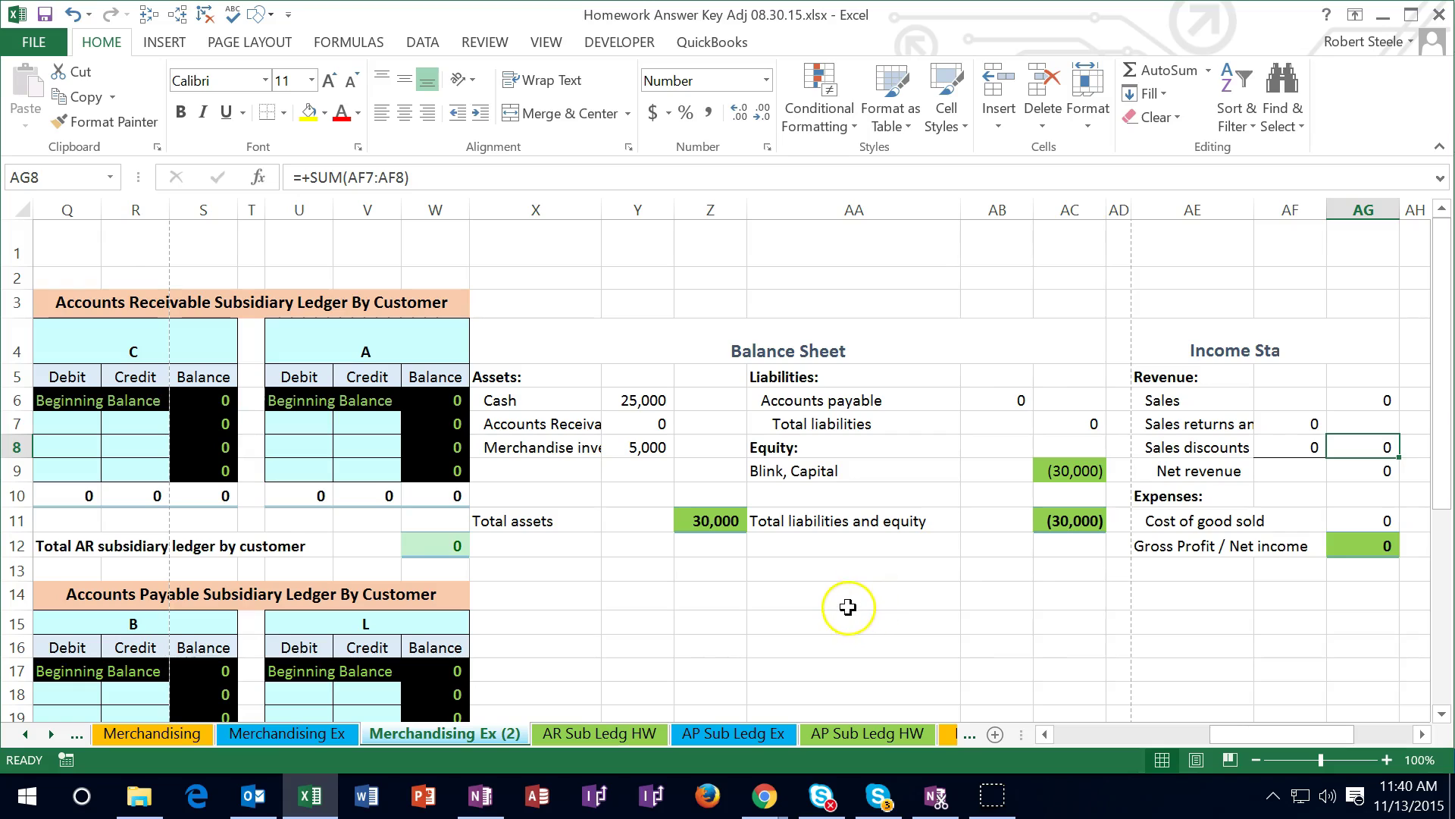
left_click(722, 526)
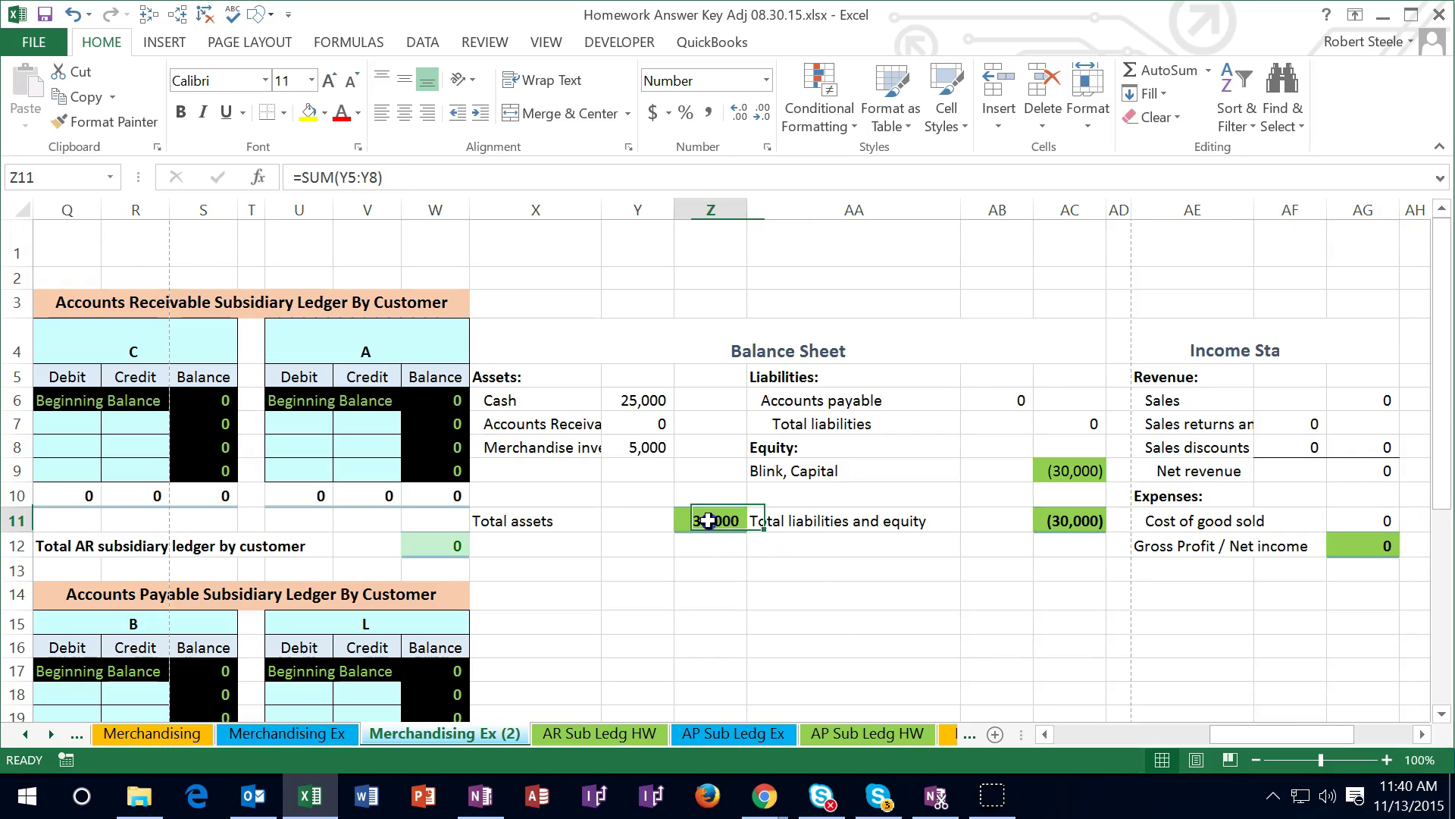
left_click(1065, 522)
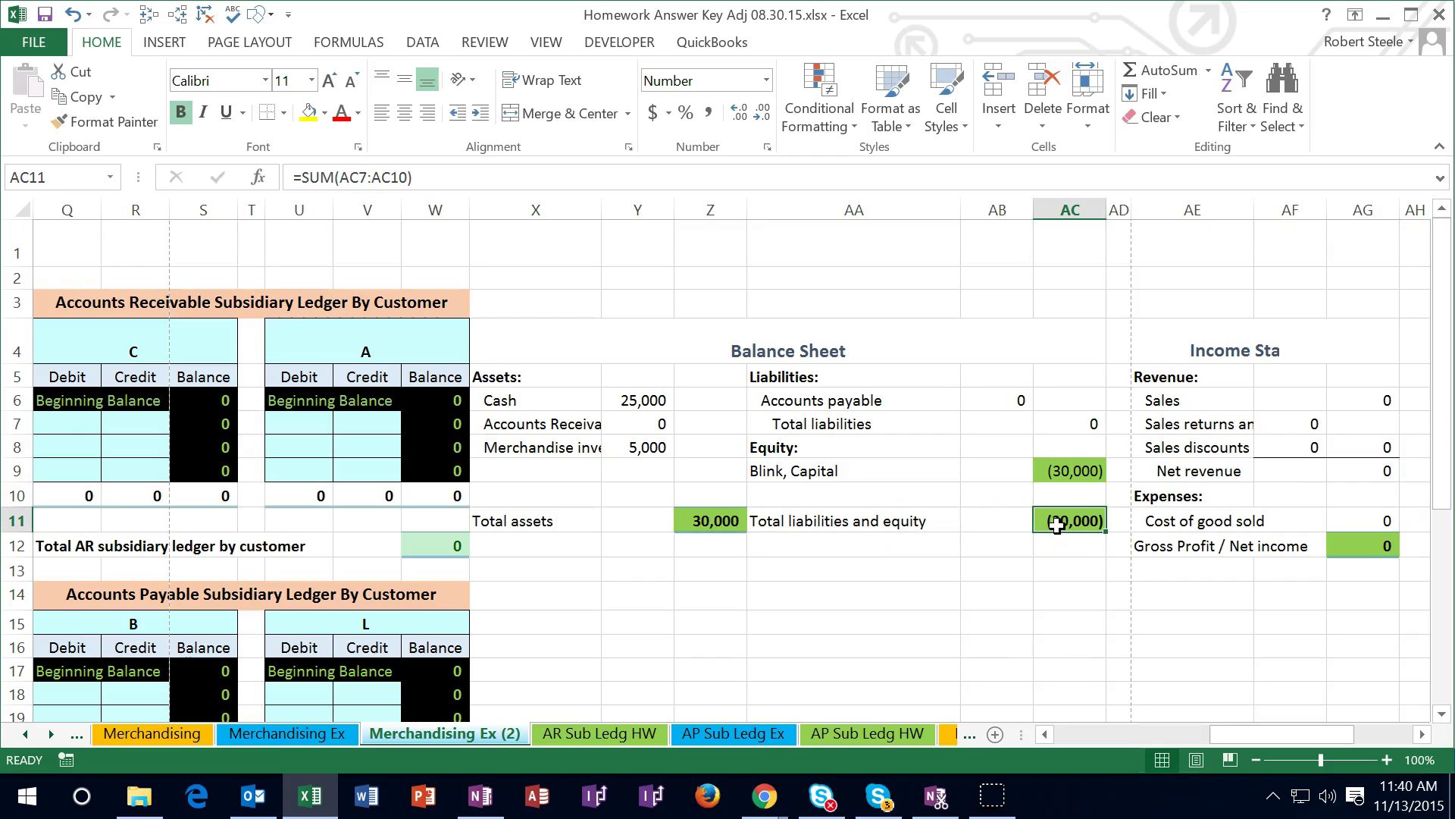
Review the income statement and the statement of owner's equity beside the balance sheet.
key("Right")
key("Right")
key("Right")
key("Right")
key("Right")
key("Right")
key("Right")
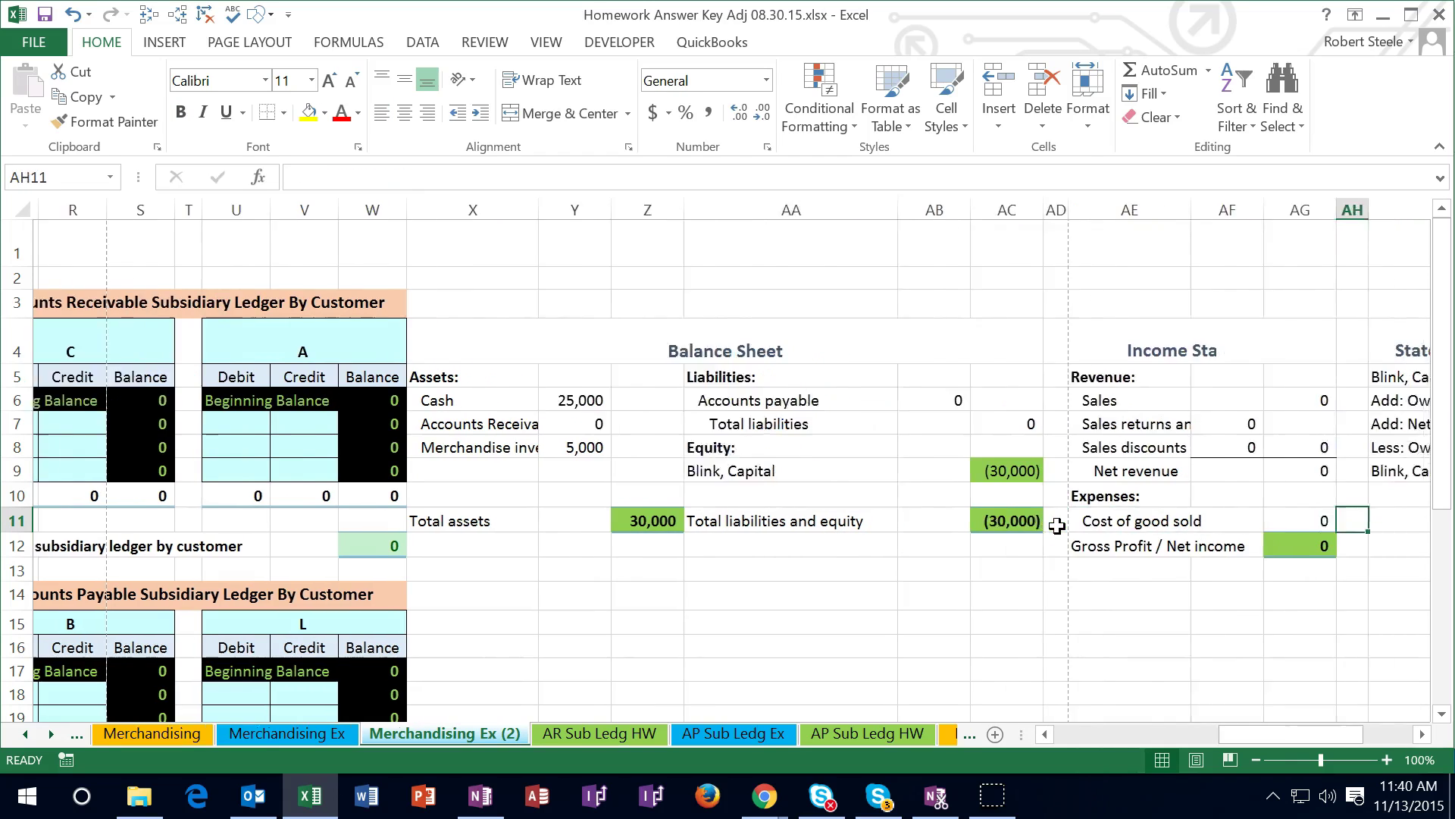
key("Right")
key("Right")
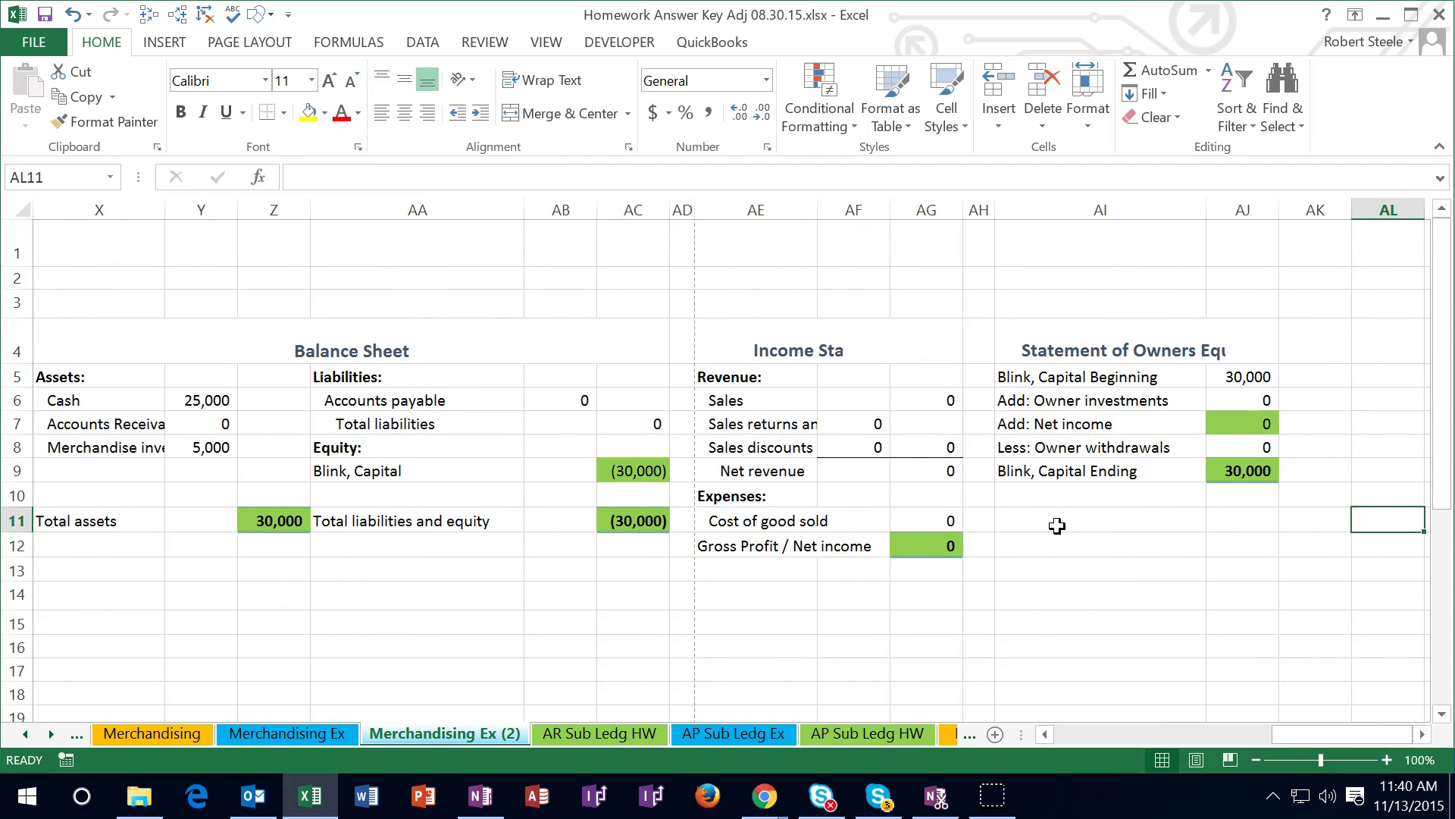
Hide columns F through K, which hold the second set of journal entry columns.
key("Left")
key("Left")
key("Left")
key("Left")
key("Left")
key("Left")
key("Left")
key("Left")
key("Left")
key("Left")
key("Left")
key("Left")
key("Left")
key("Left")
key("Left")
key("Left")
key("Left")
key("Left")
key("Left")
key("Left")
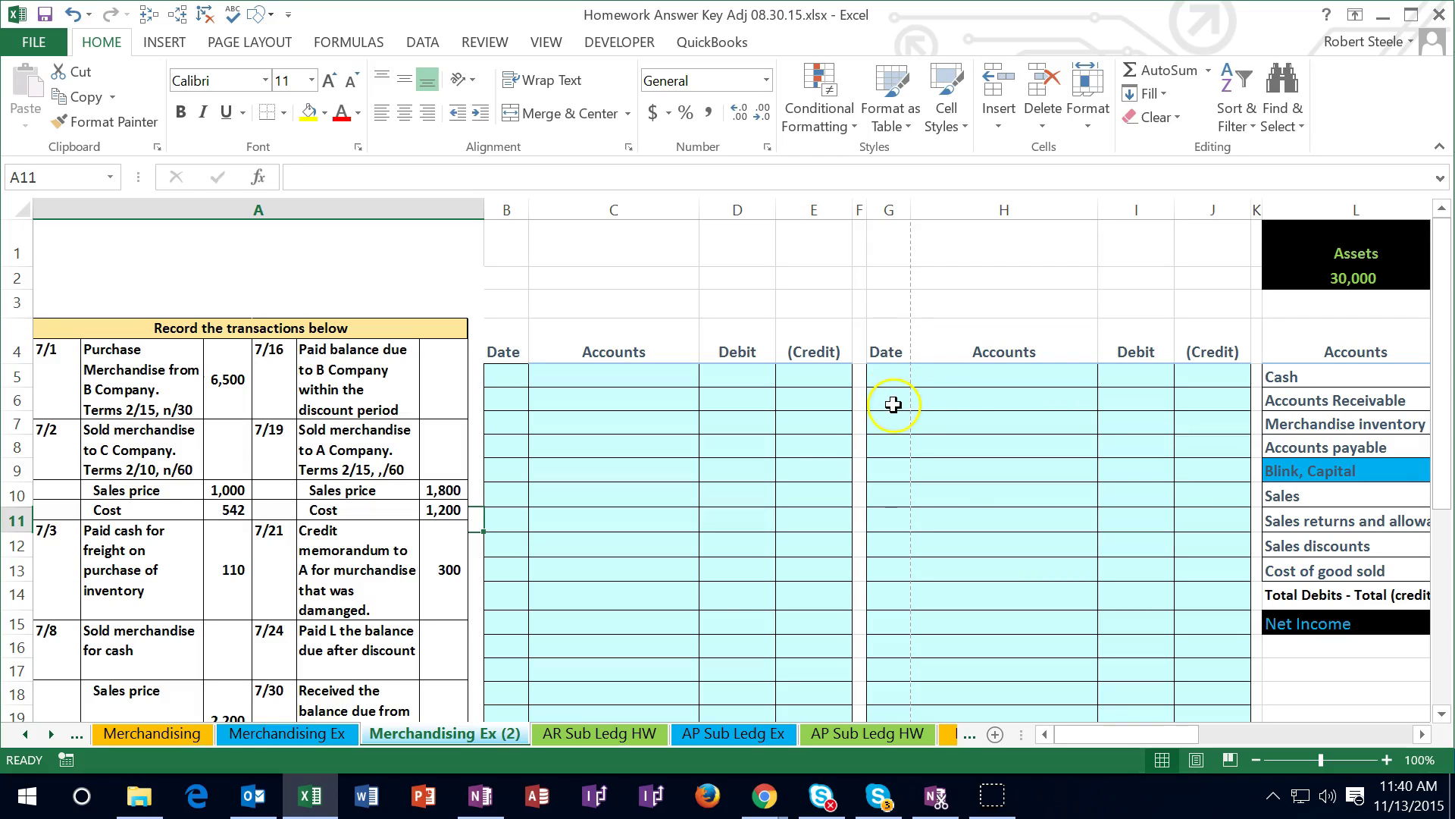
left_click(872, 210)
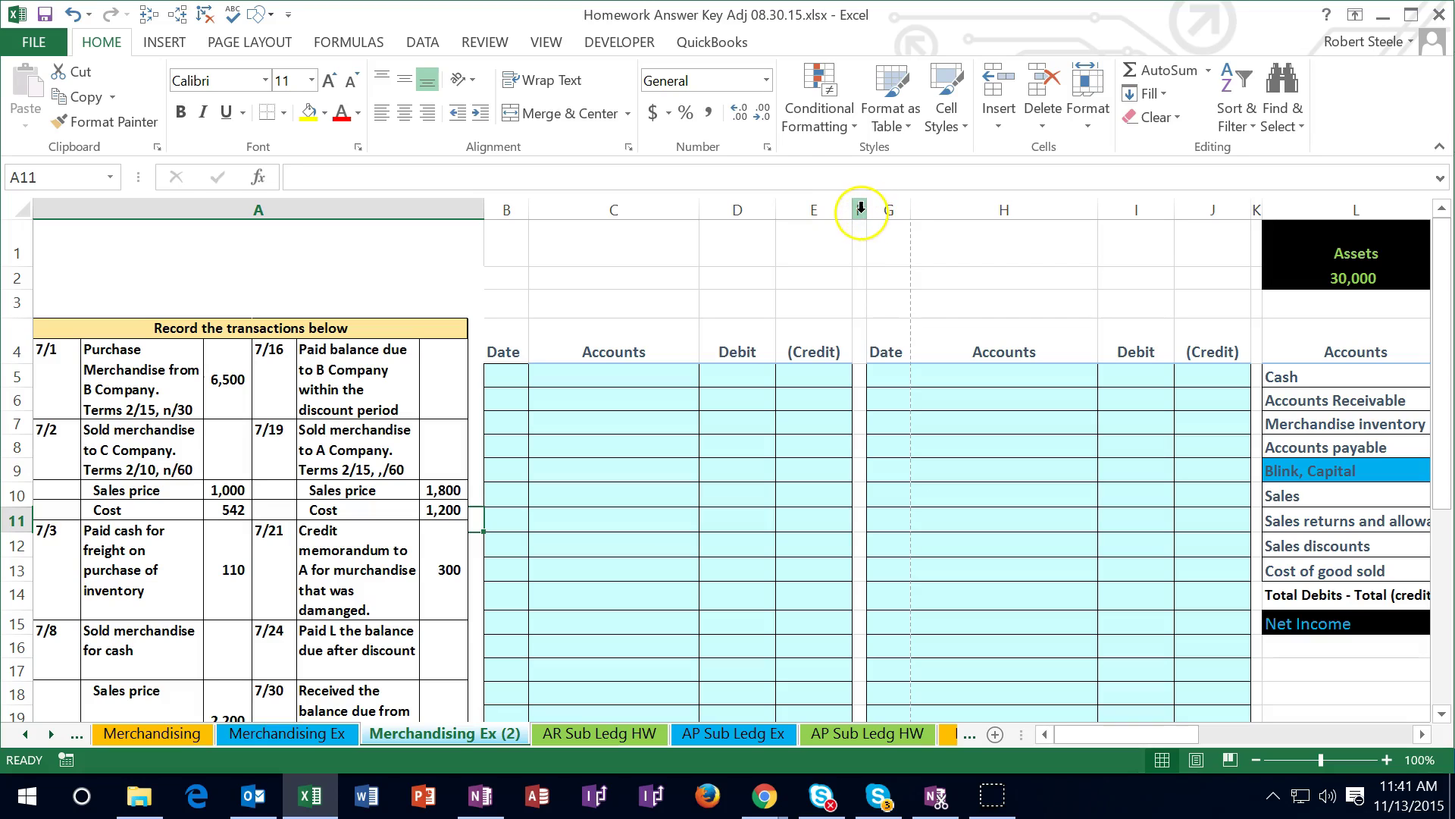
left_click(860, 210)
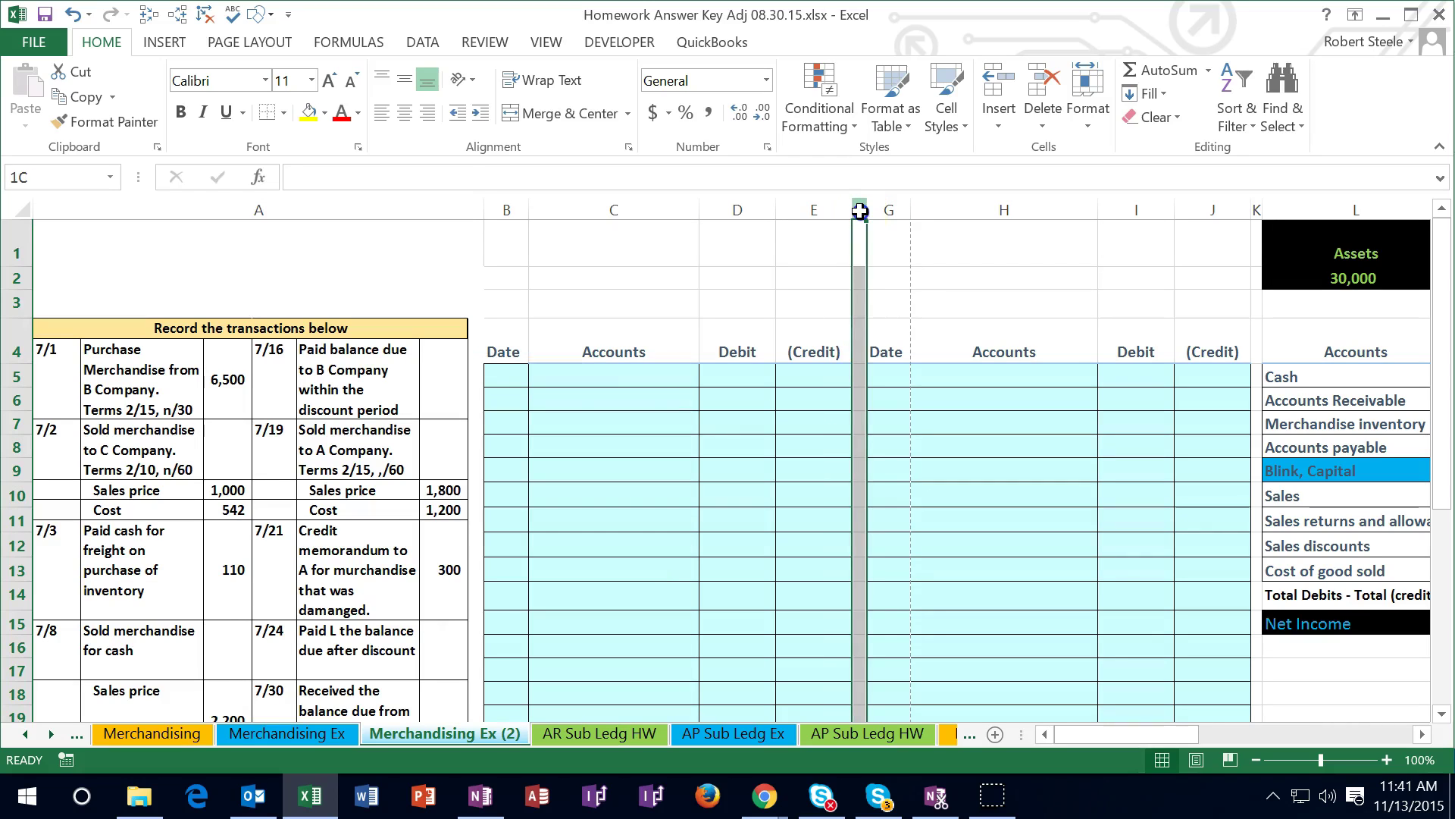
left_click_drag(860, 210, 1257, 203)
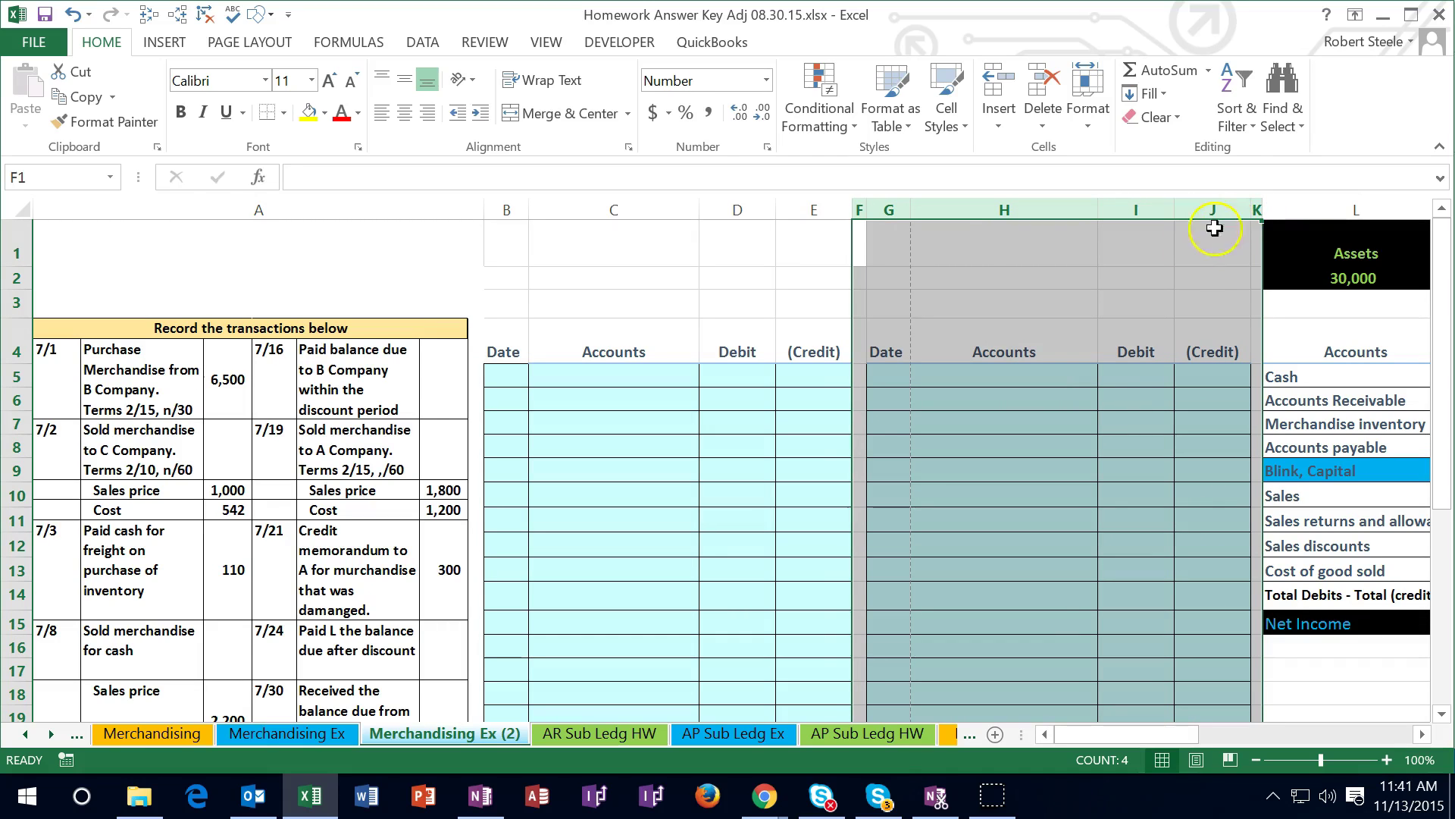
right_click(1014, 276)
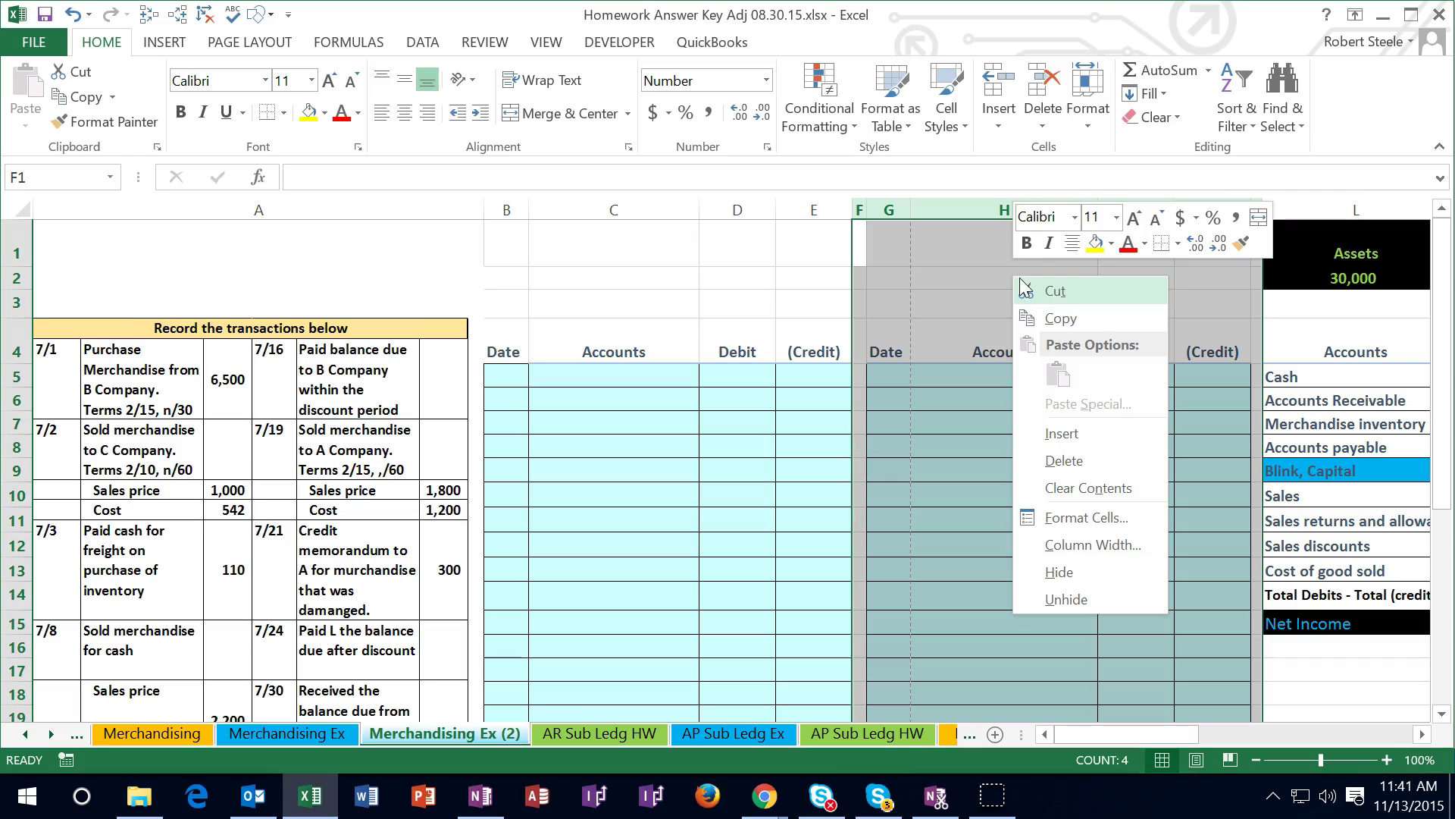
left_click(1045, 574)
left_click(758, 550)
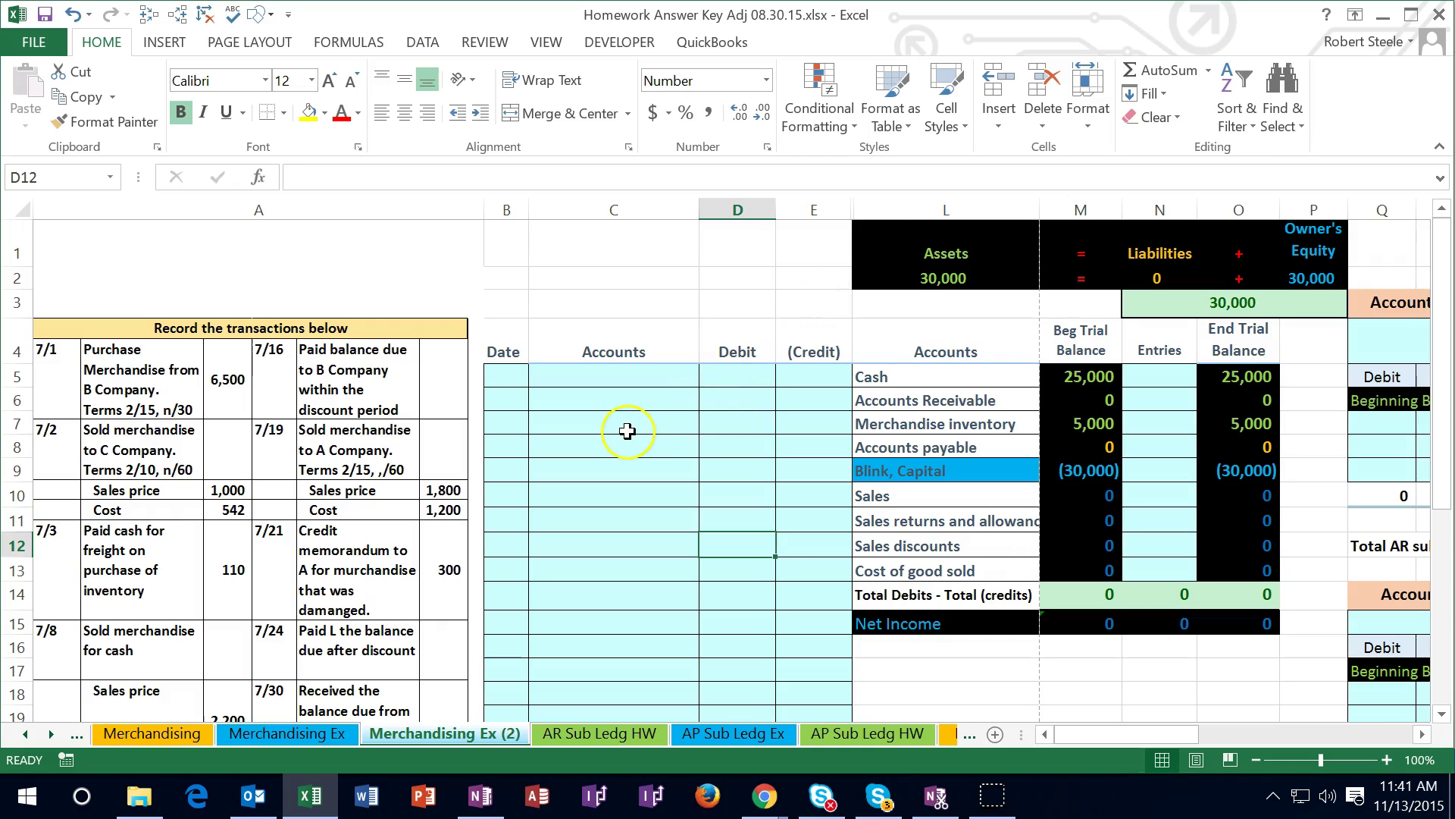
Enter the date 7/1 in cell B5 for the first journal entry.
left_click(652, 432)
left_click(504, 376)
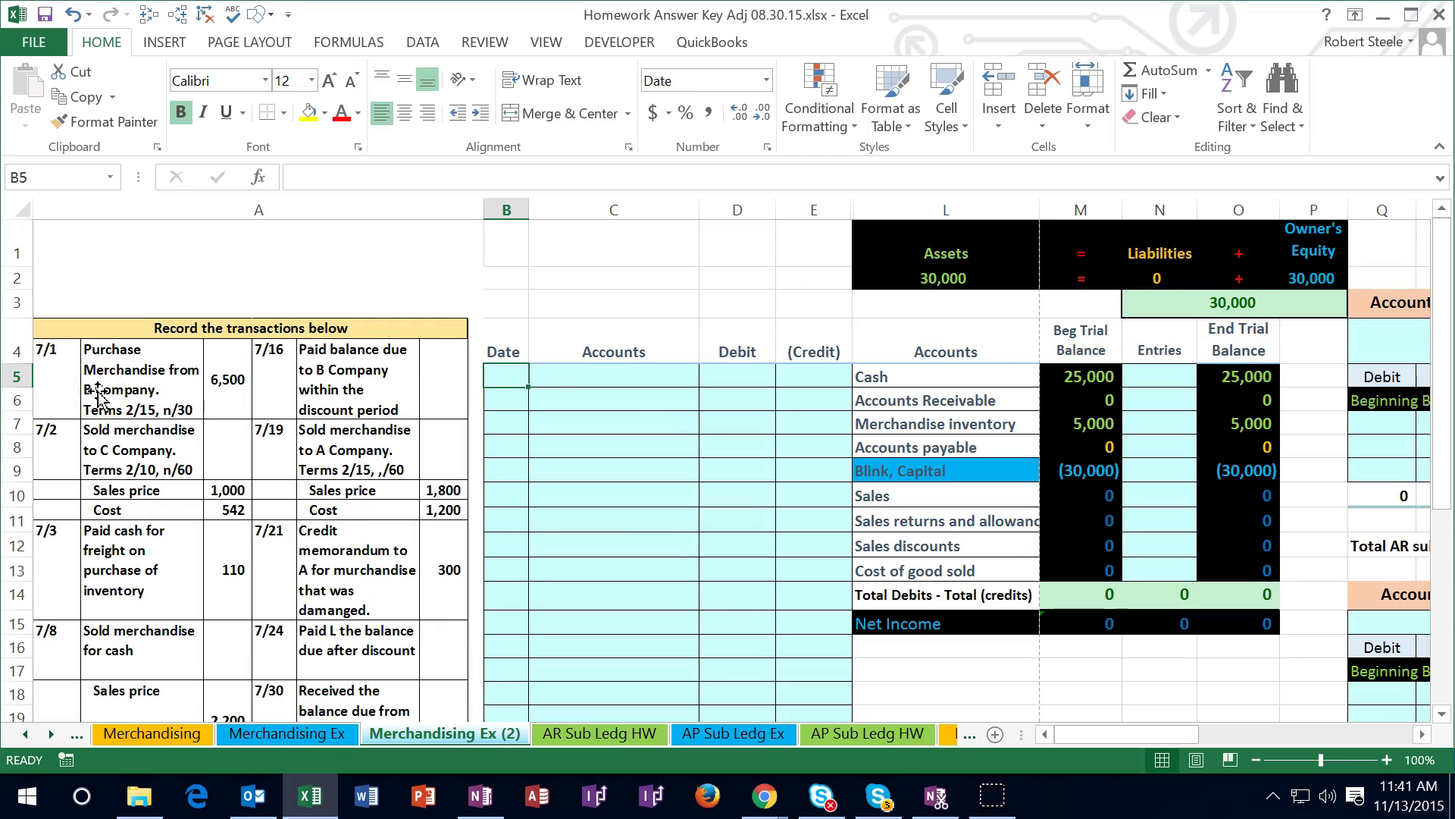
type("7/1")
key("Return")
key("Up")
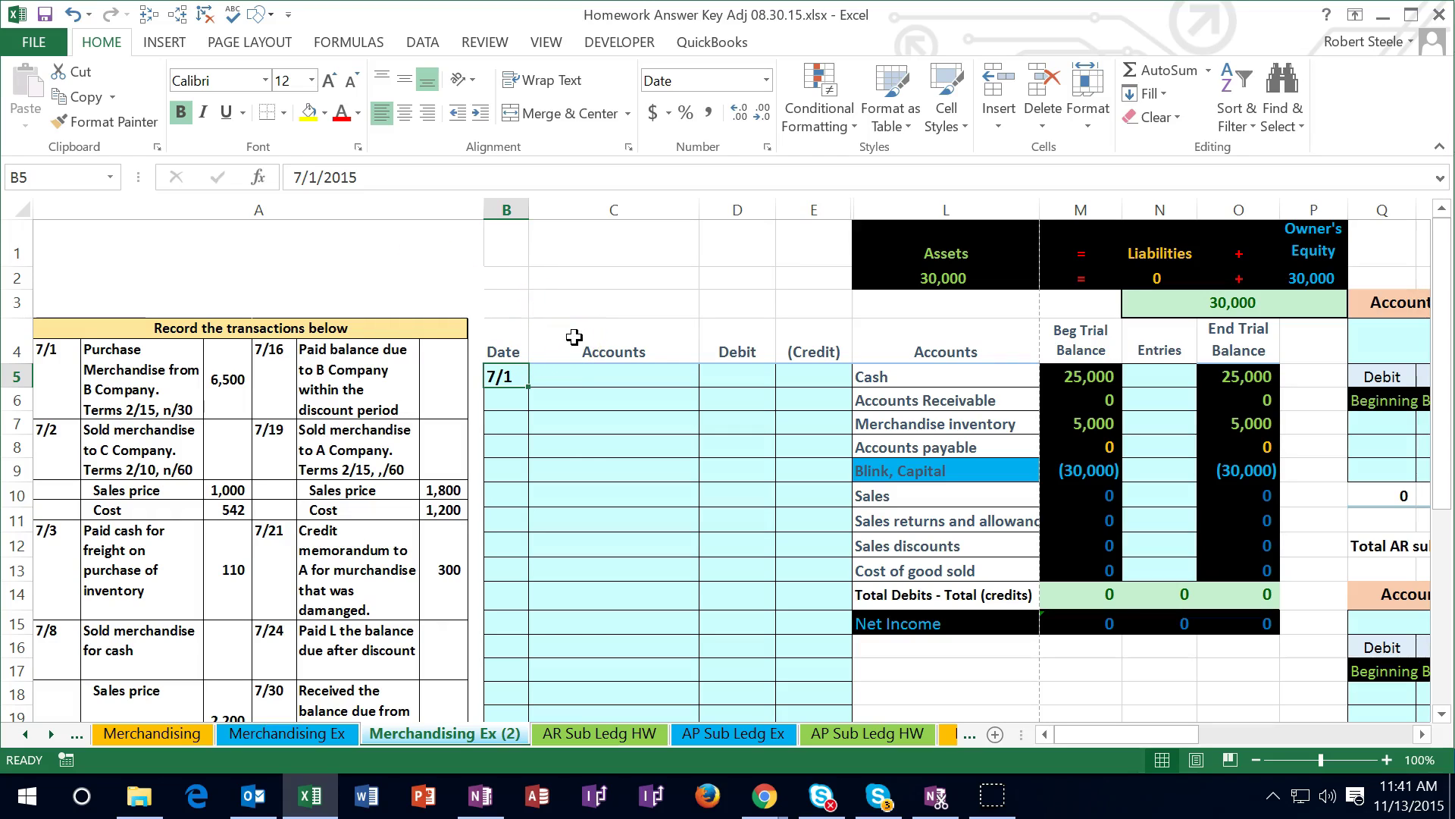
Copy the Merchandise inventory account name from the trial balance into C5, pasting values only.
key("Tab")
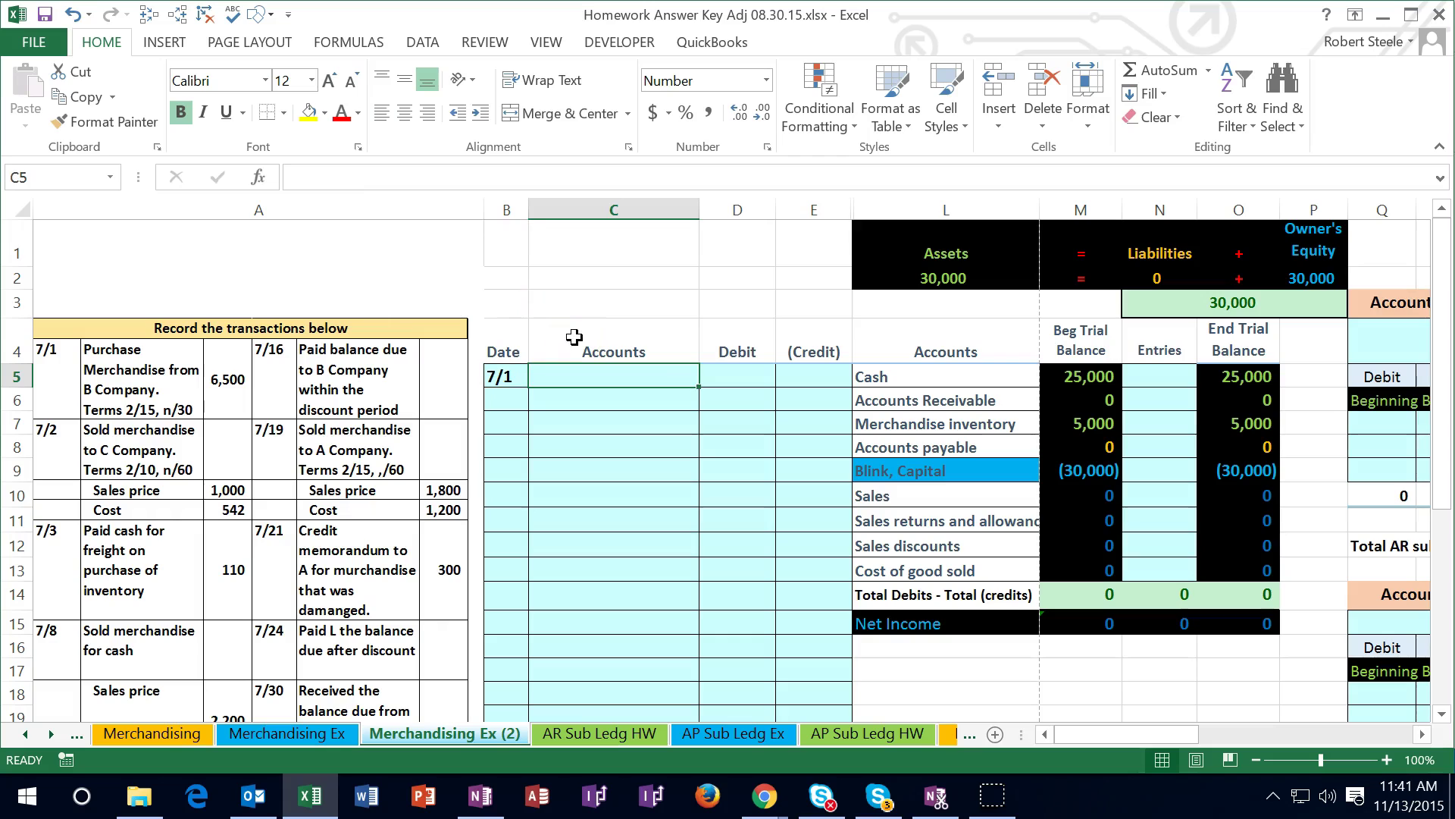
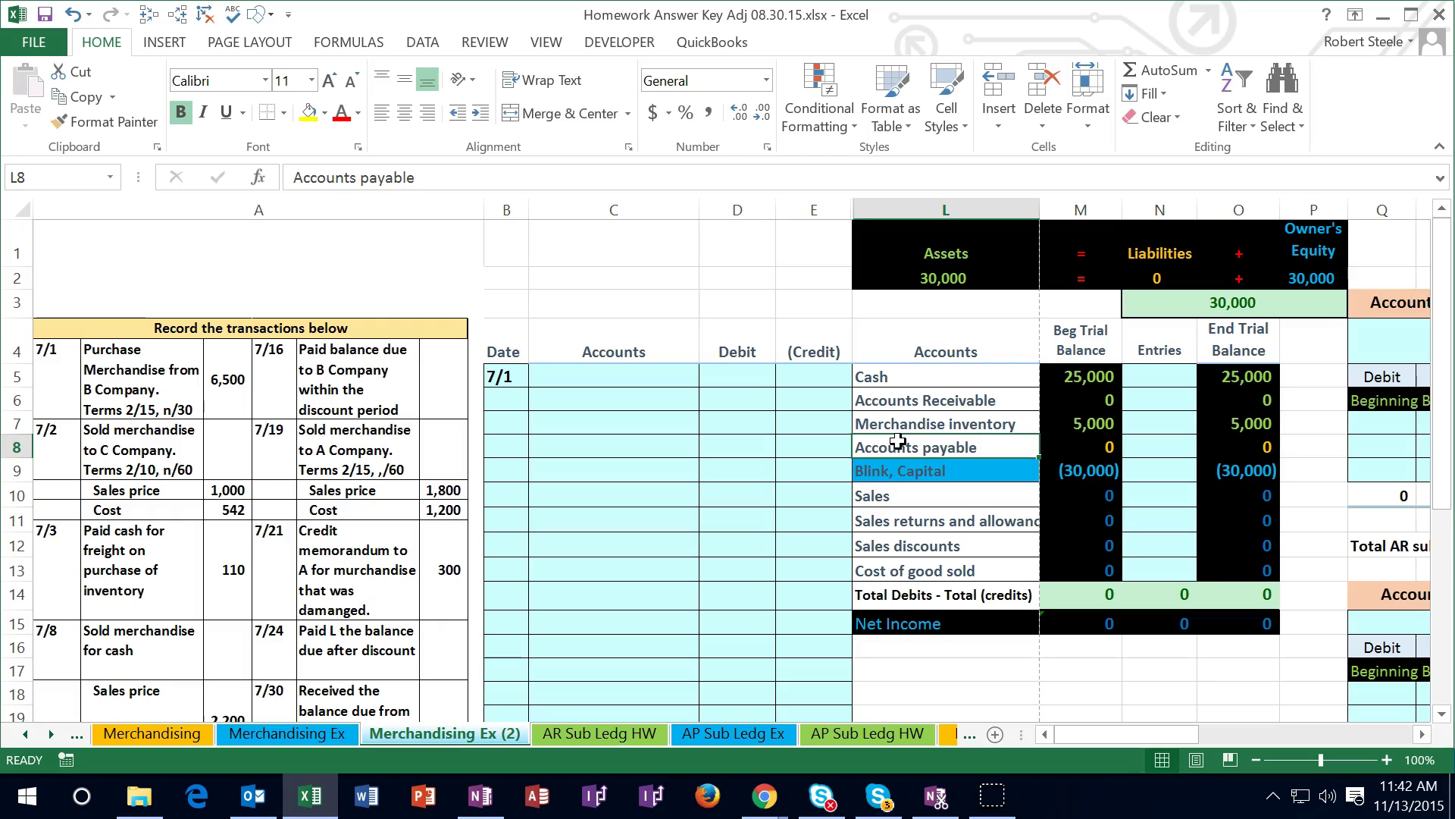
left_click(889, 427)
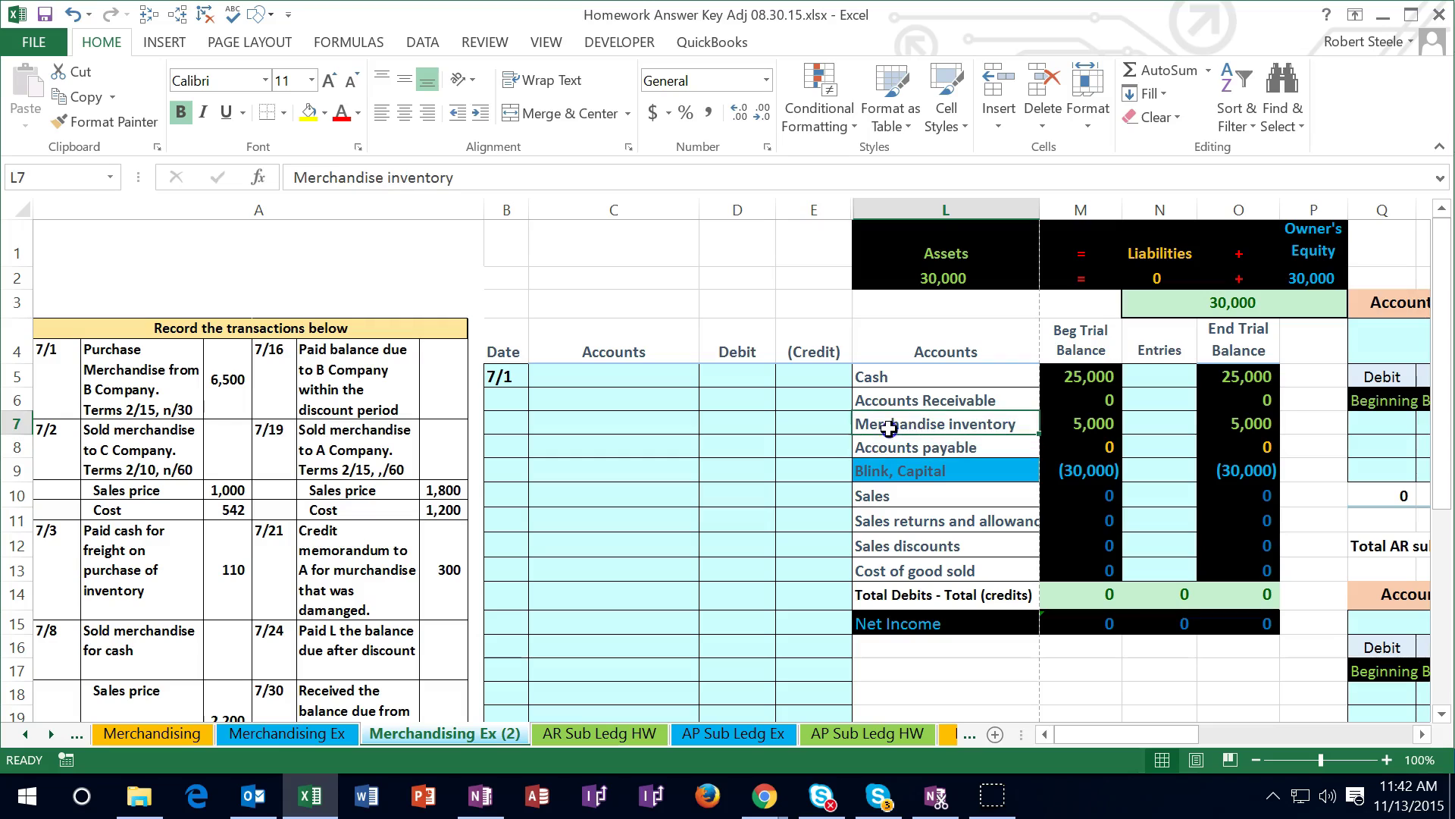
left_click_drag(889, 426, 1223, 419)
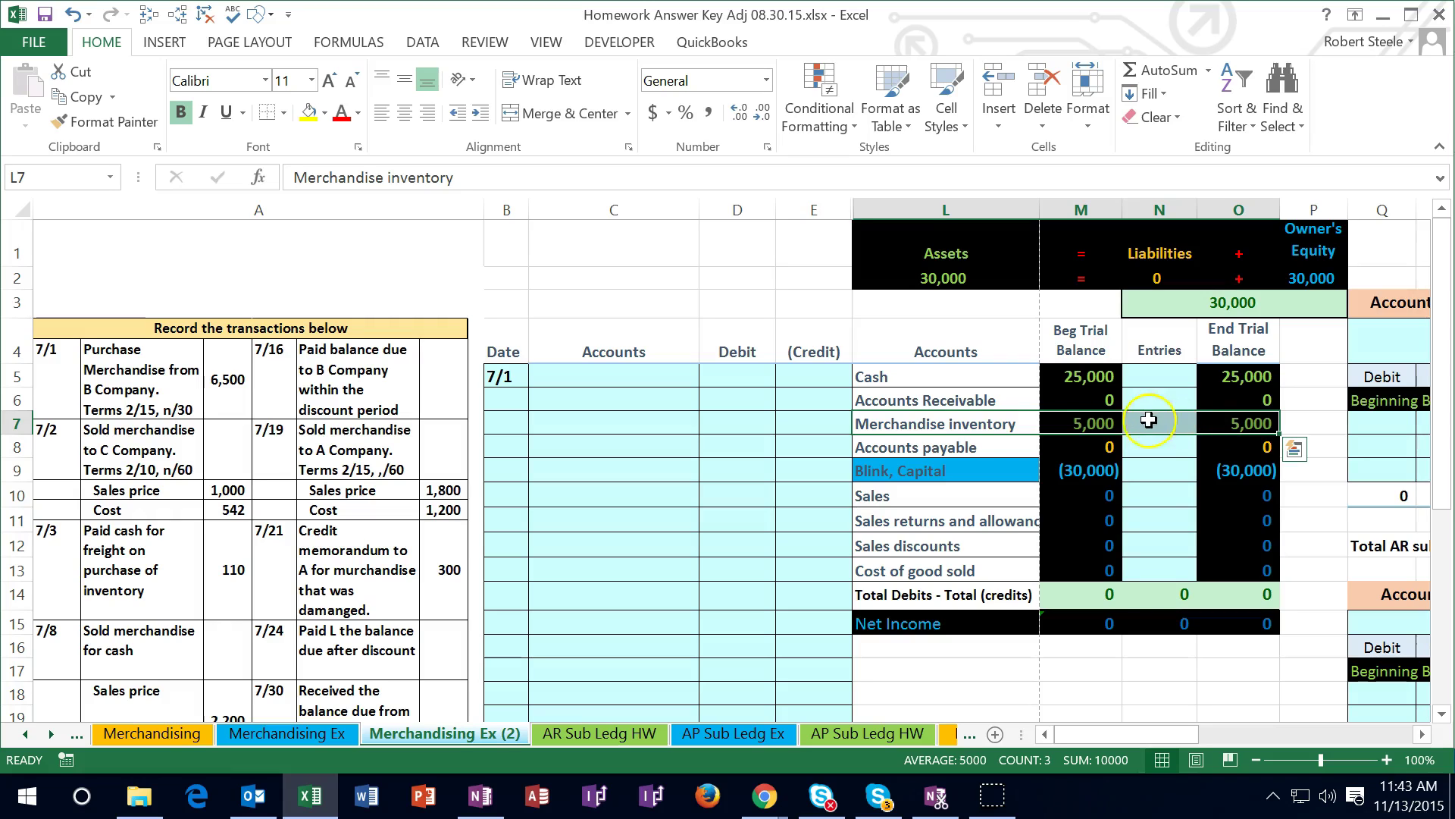
left_click(928, 423)
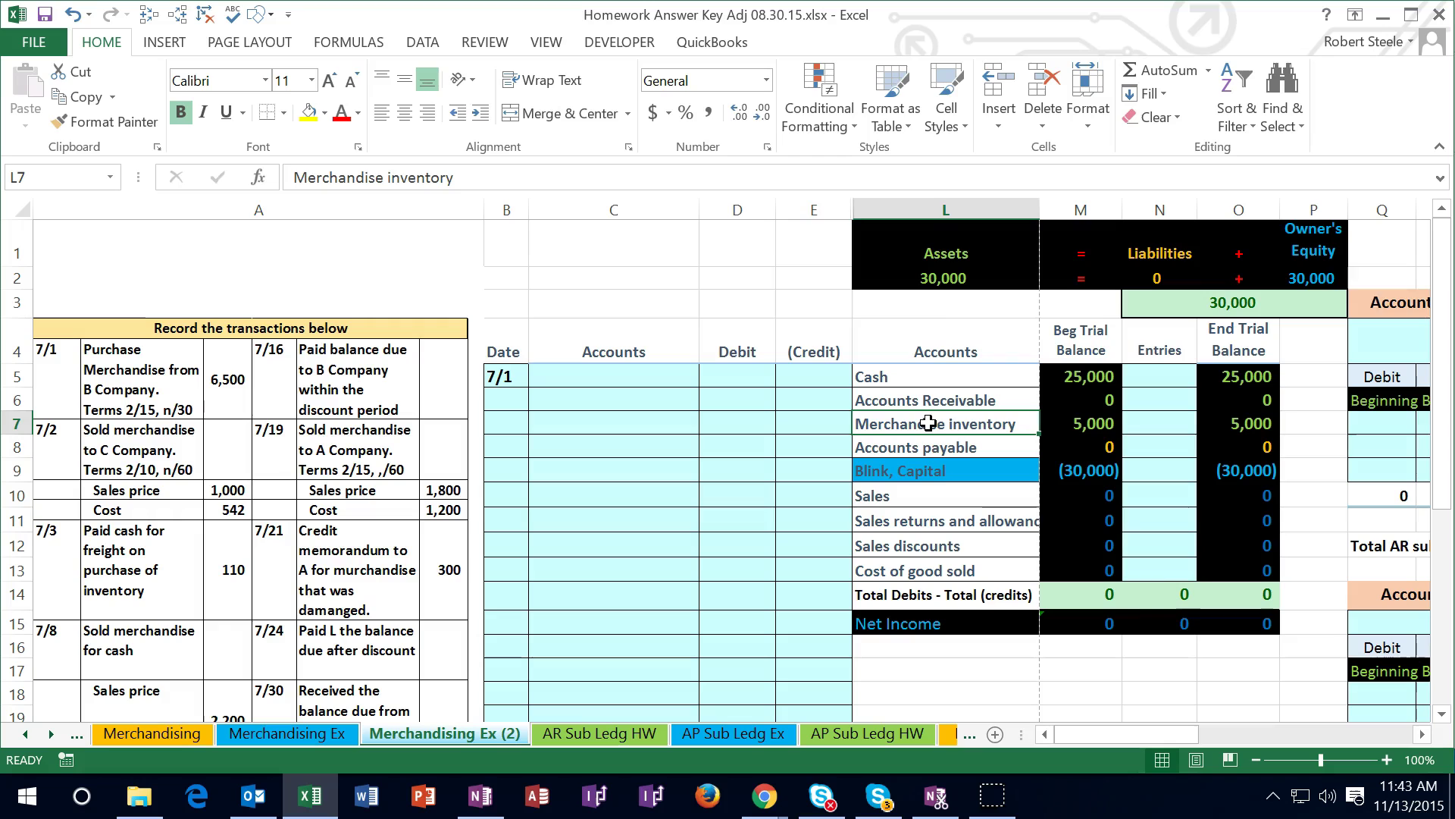
right_click(929, 423)
left_click(974, 361)
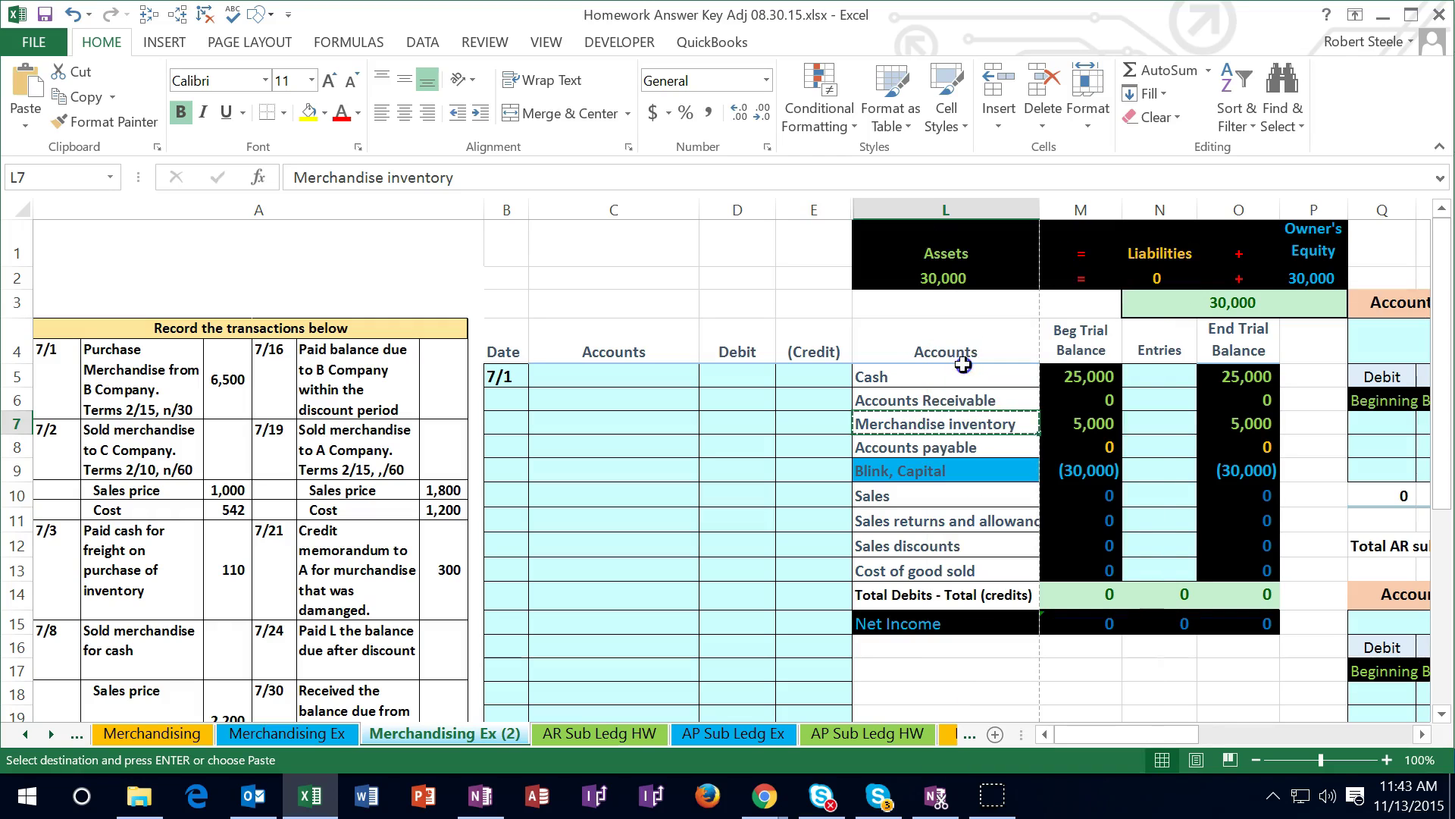
left_click(604, 372)
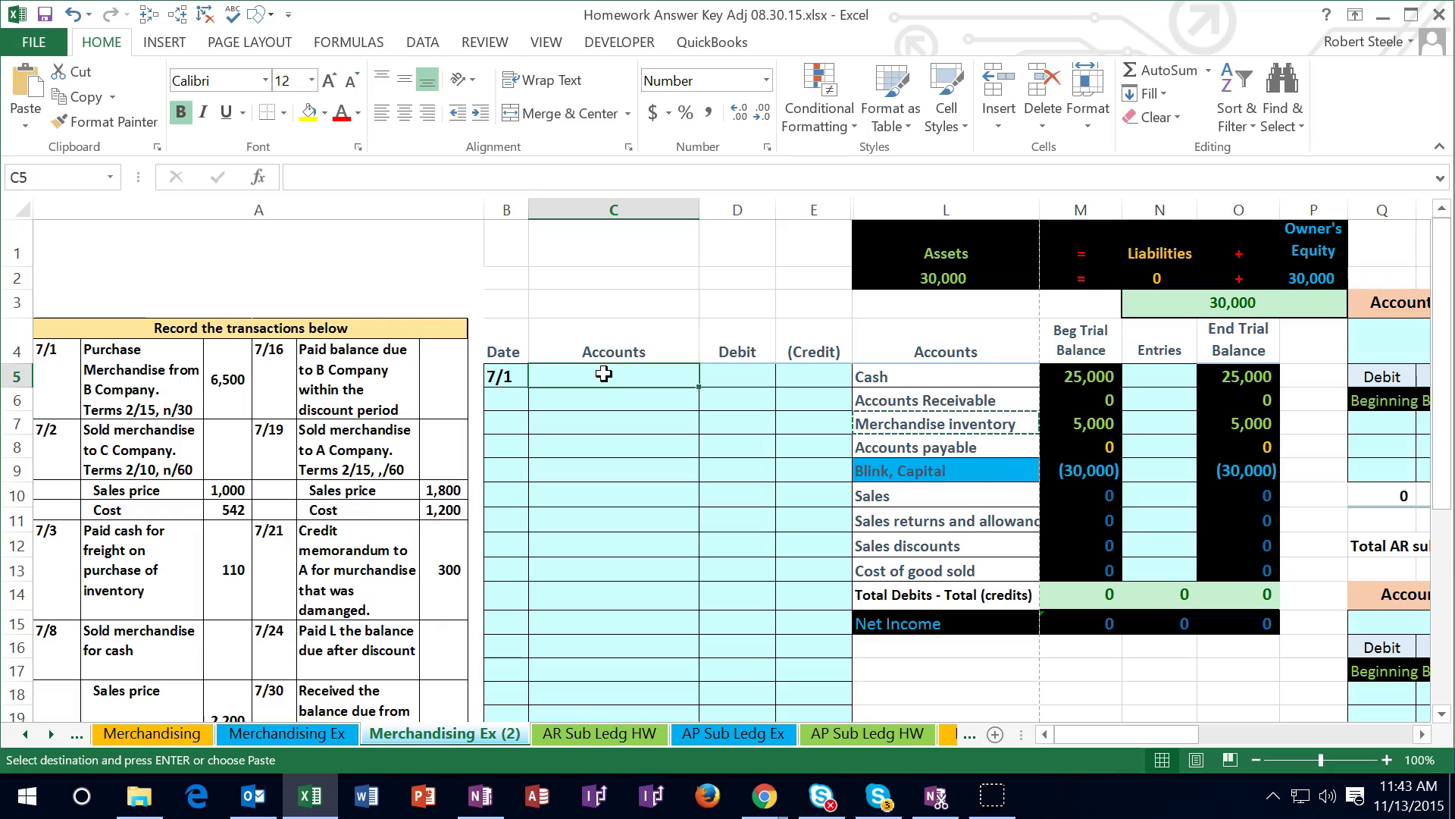
right_click(604, 372)
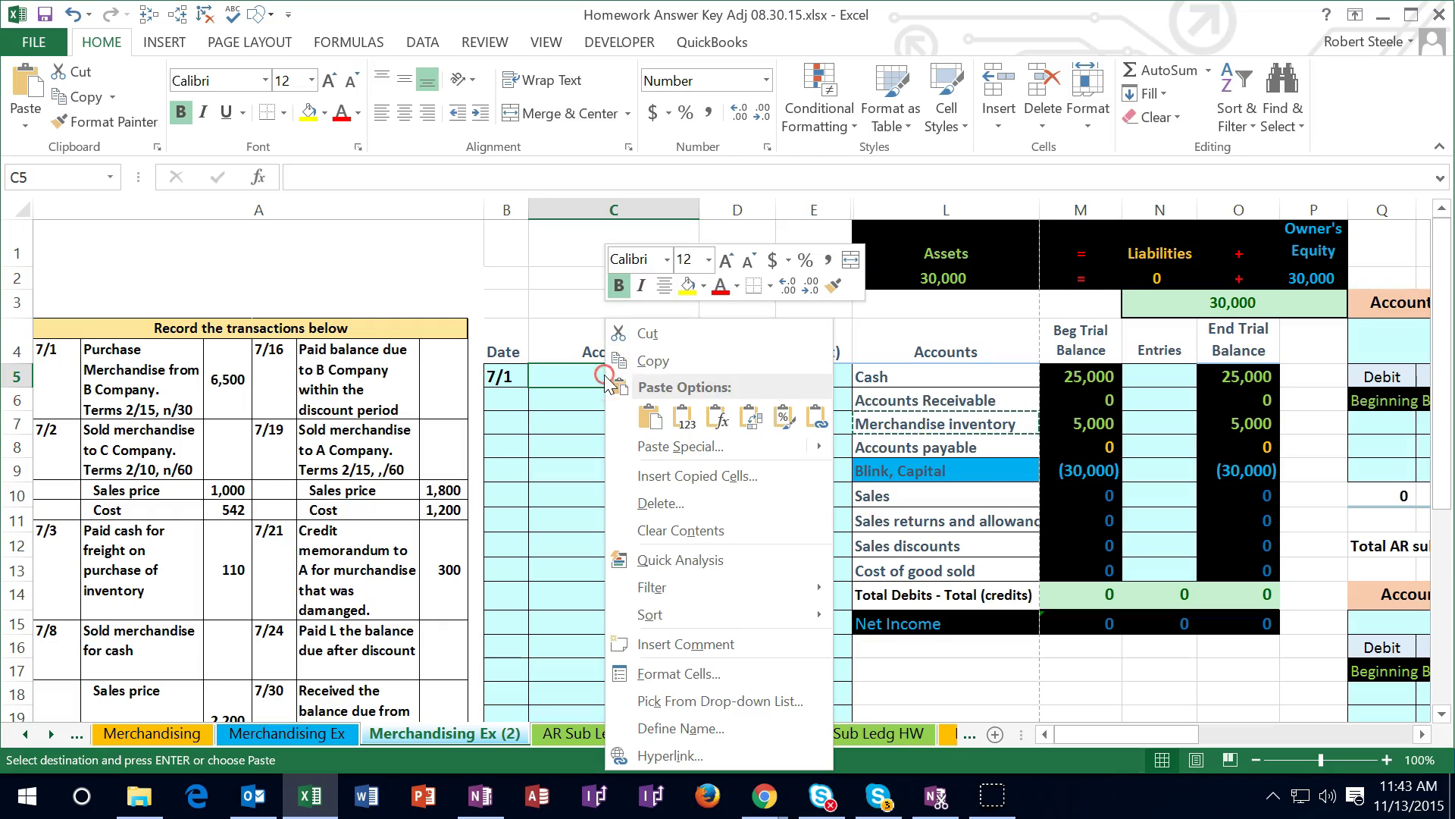
left_click(679, 415)
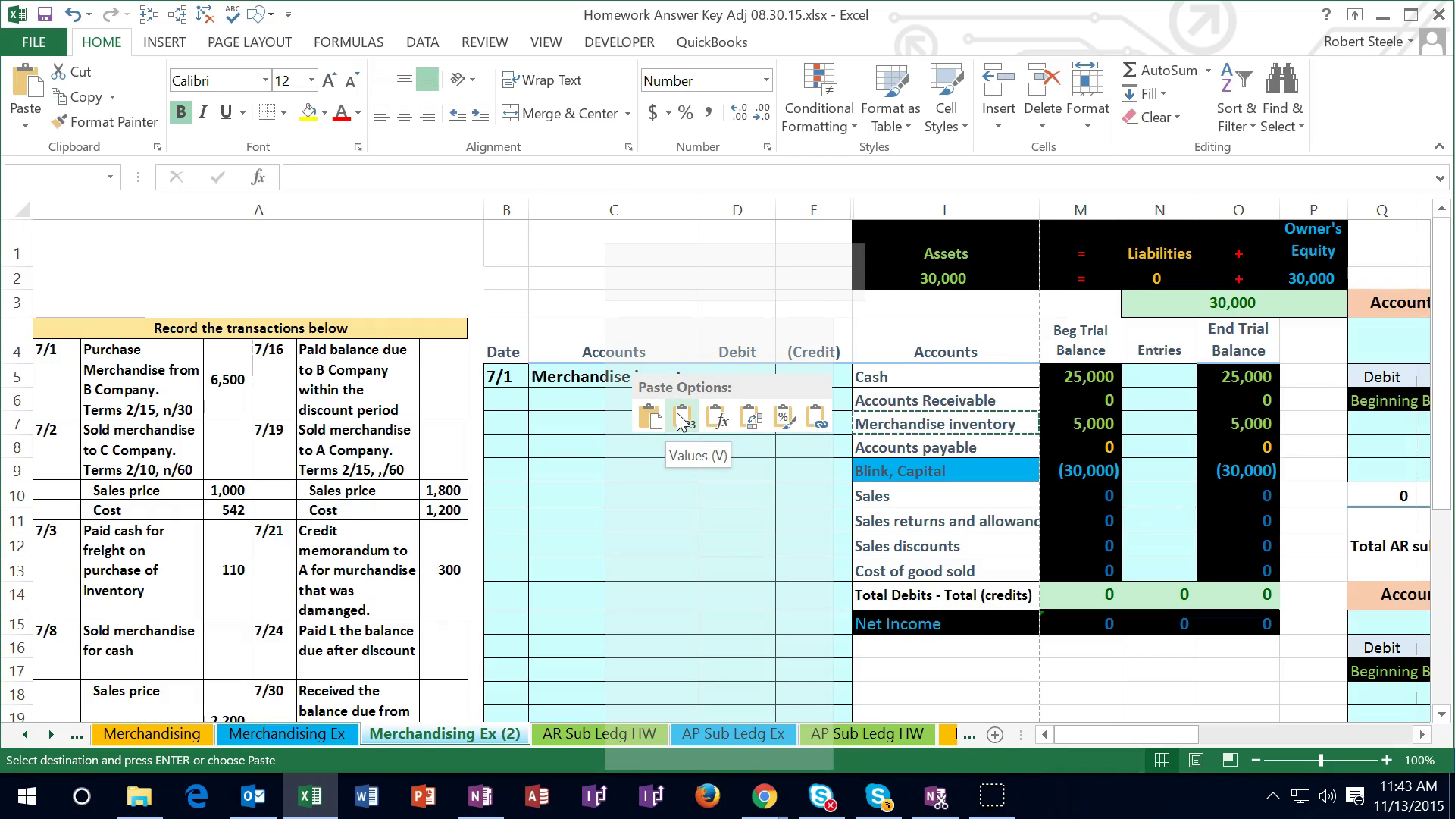
left_click(655, 423)
left_click(682, 420)
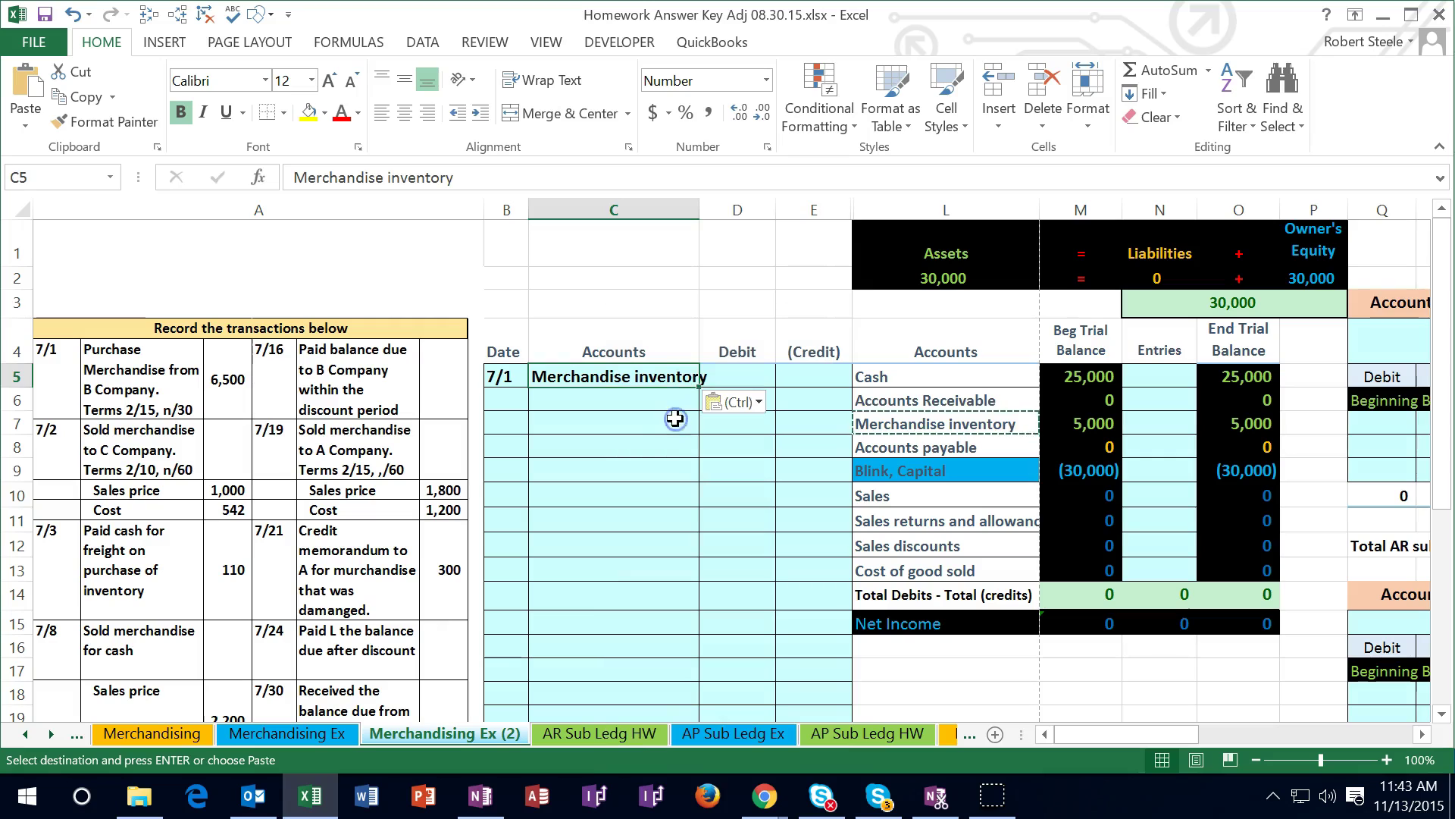
Enter a 6500 debit in D5 and the matching credit in E6 with the formula =-D5.
left_click(726, 376)
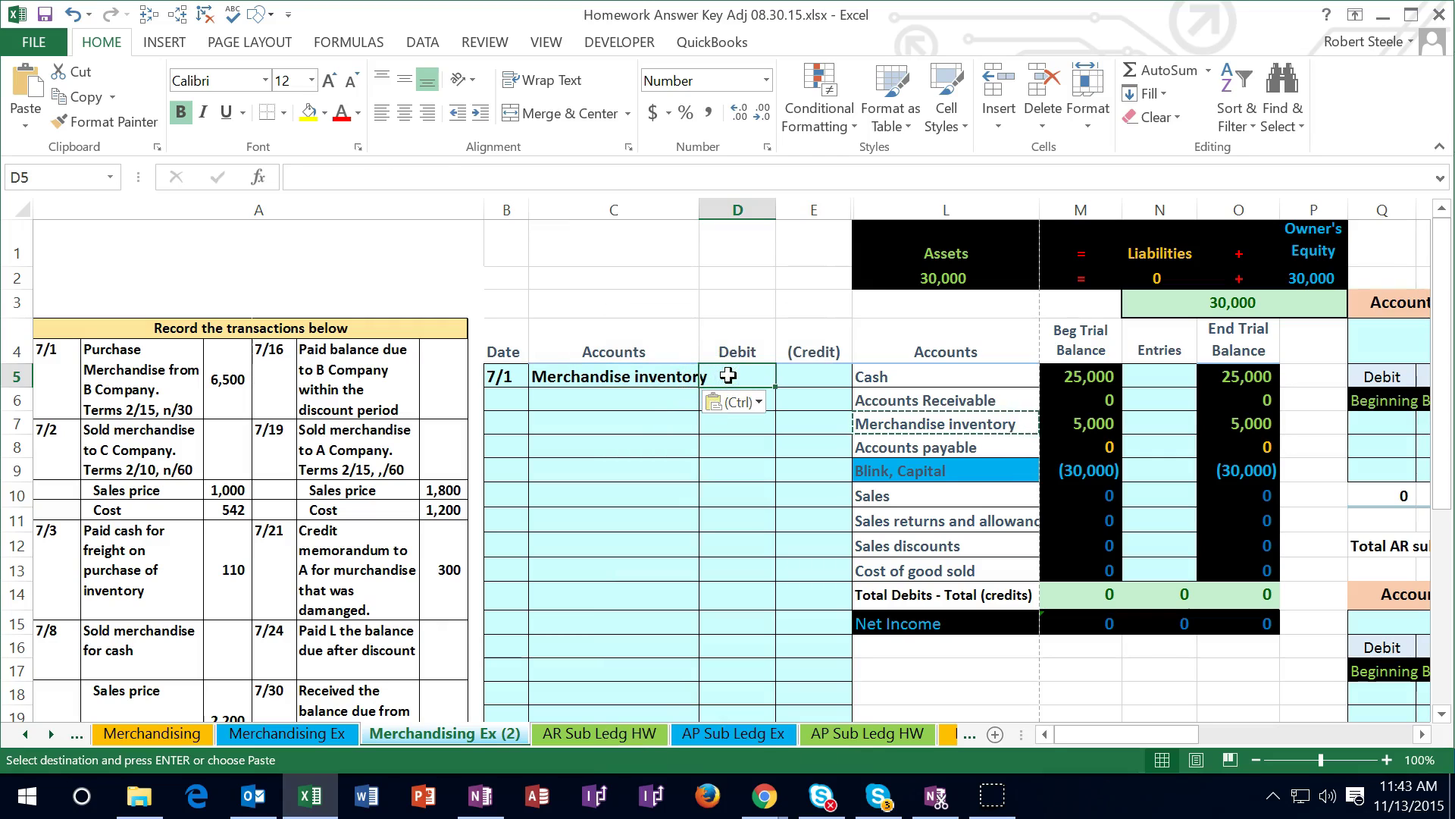
type("6500")
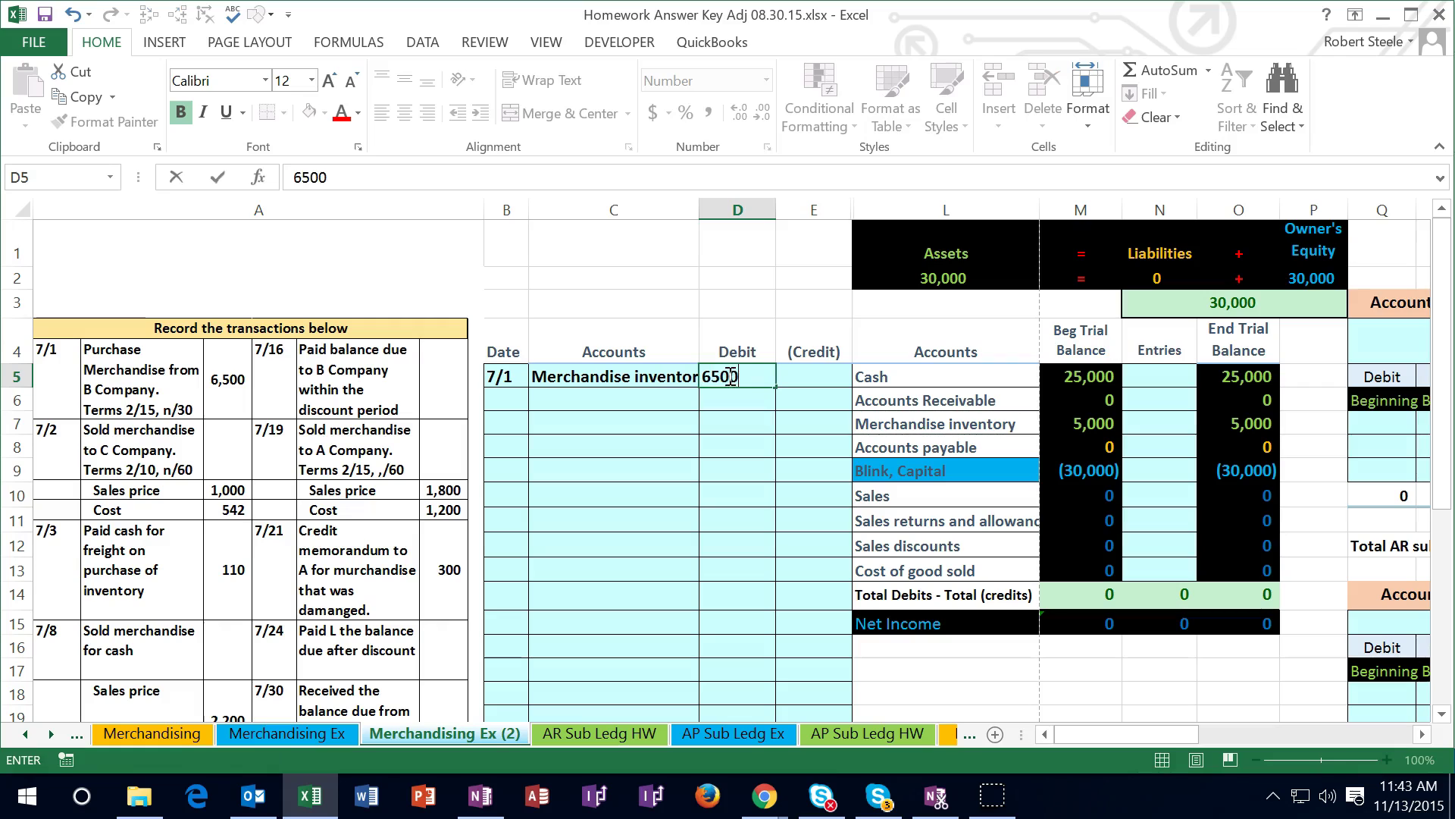
key("Return")
key("Right")
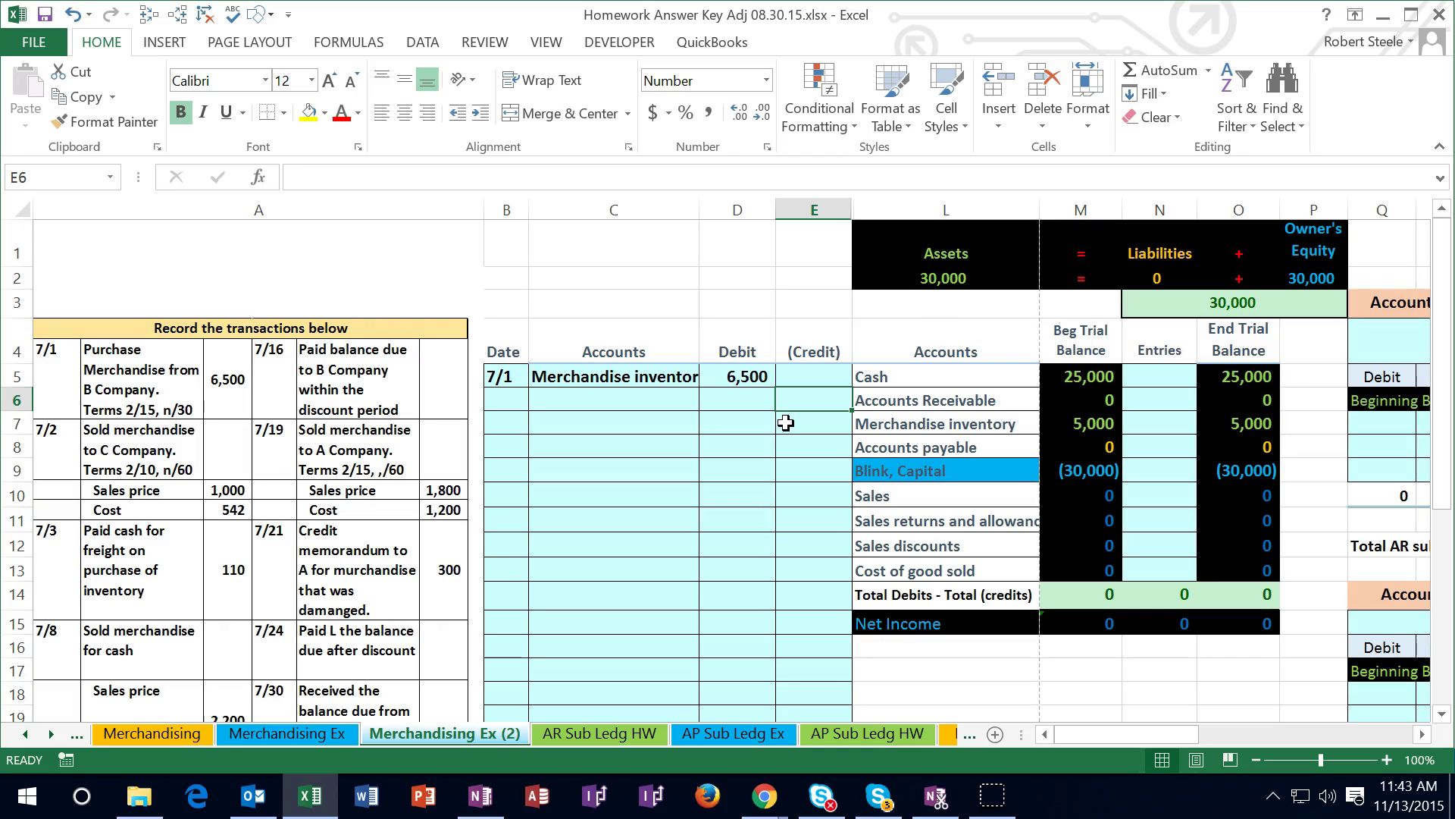
type("-")
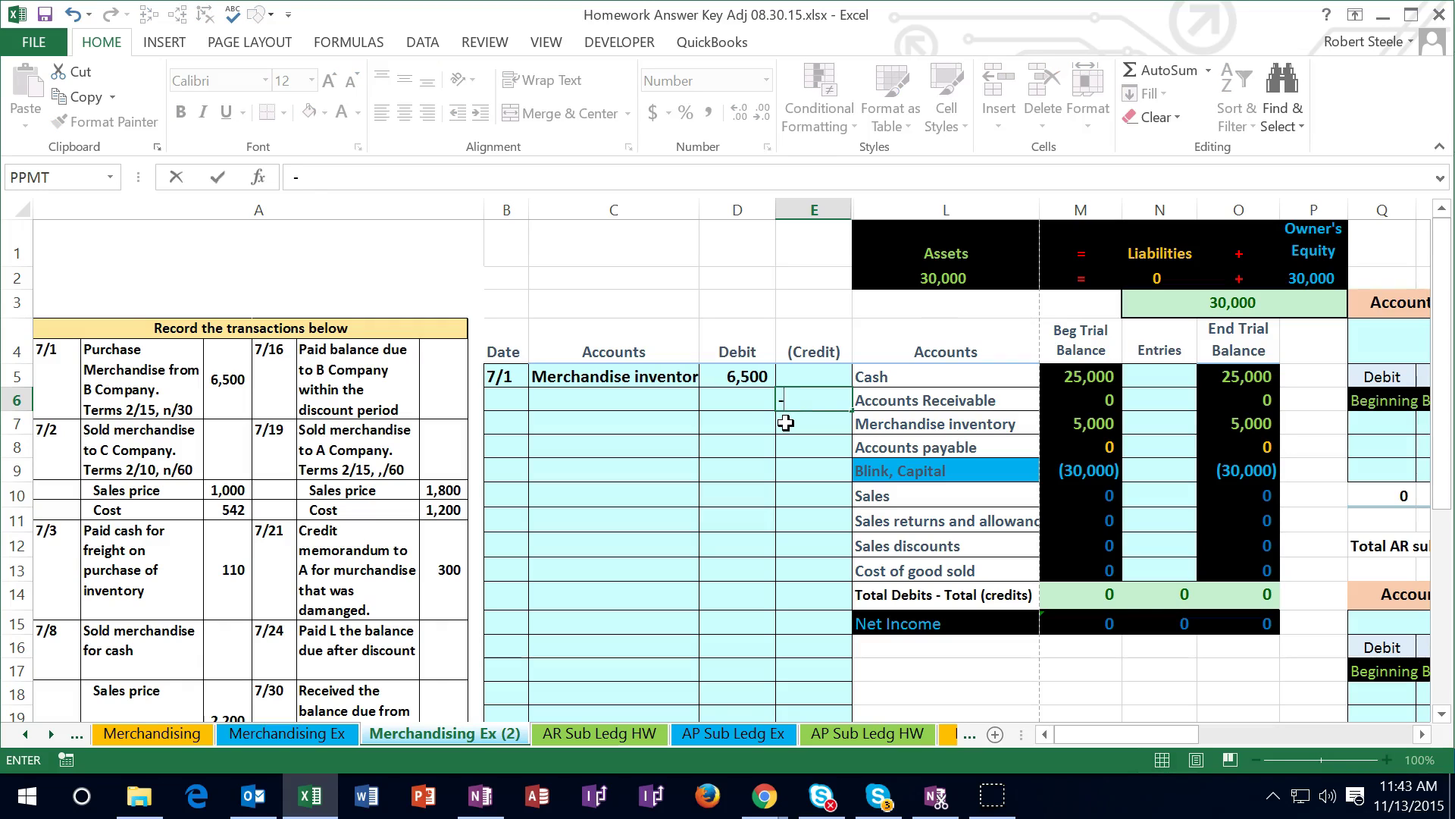
key("Left")
key("Up")
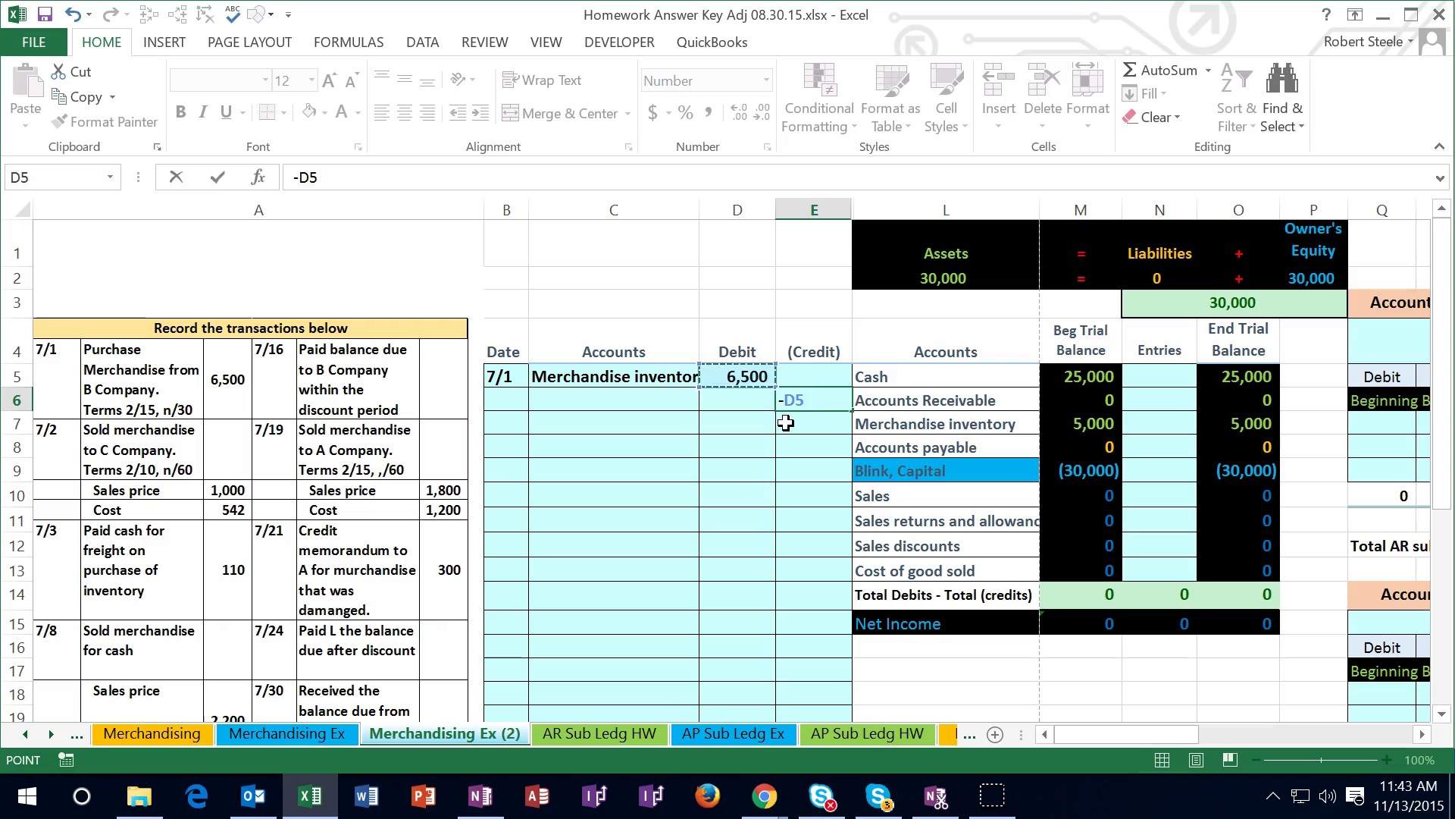
key("Return")
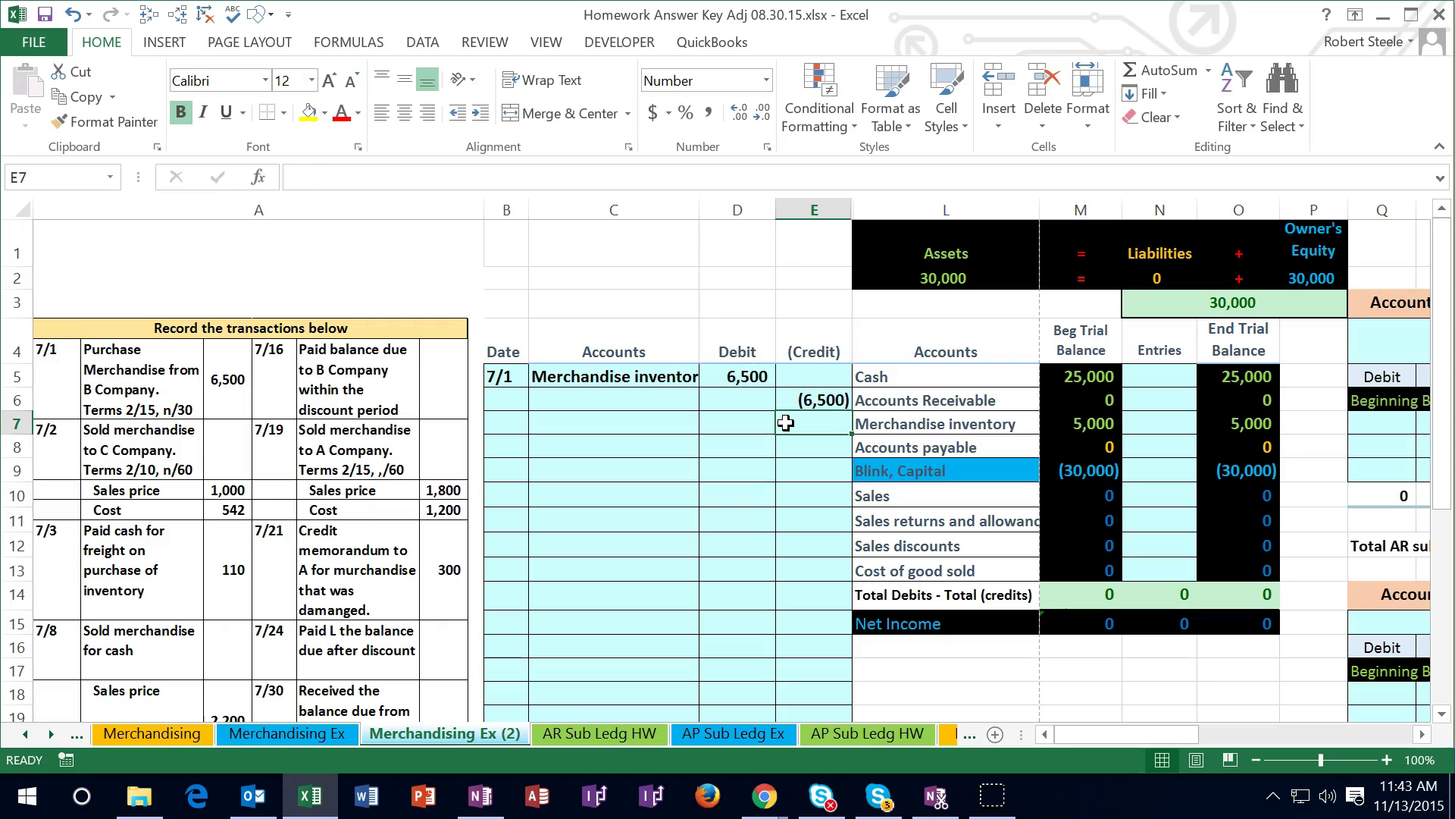
key("Up")
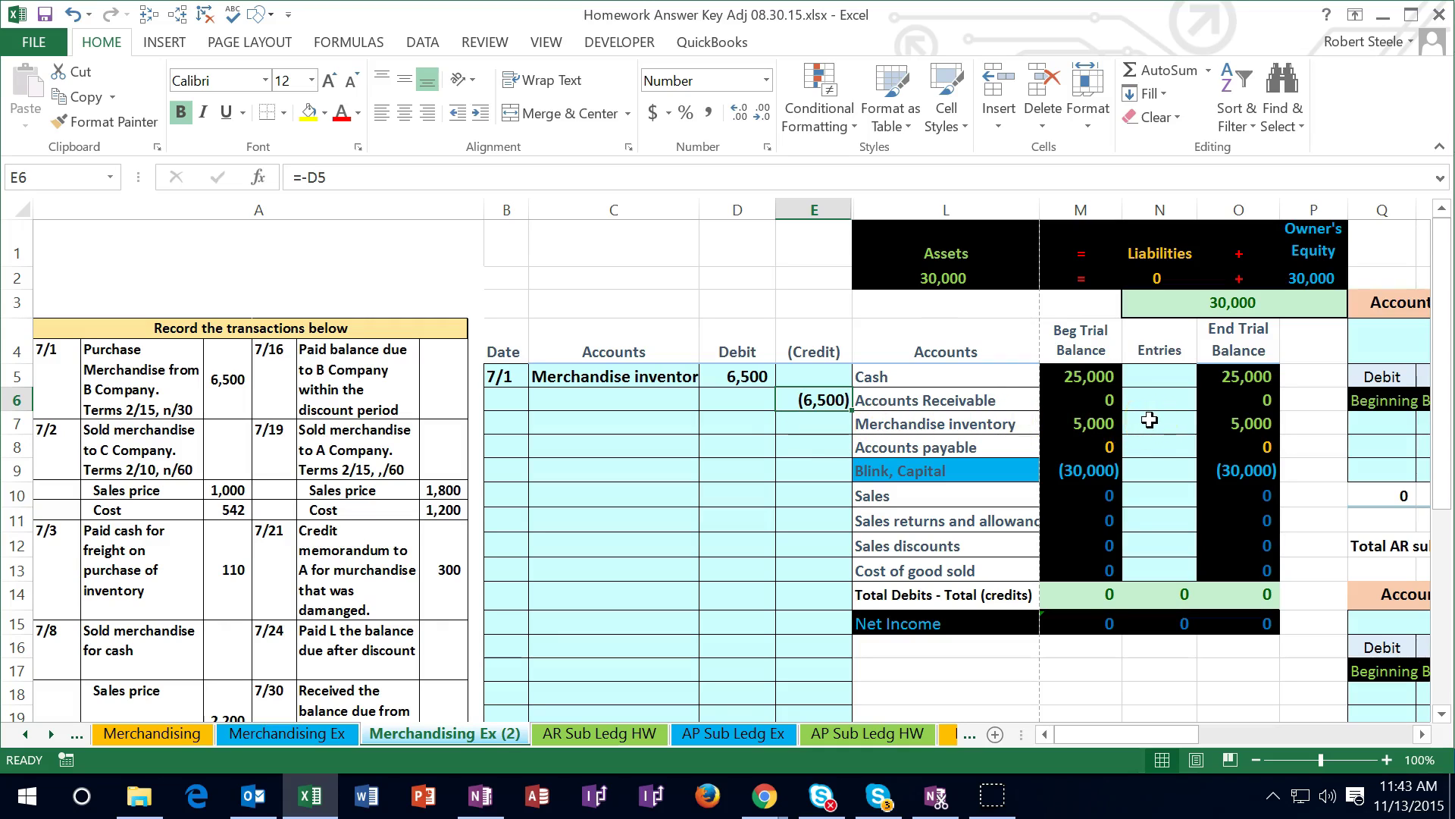
Copy the Accounts payable account name from the trial balance into C6, pasting values only.
left_click_drag(1158, 377, 1159, 567)
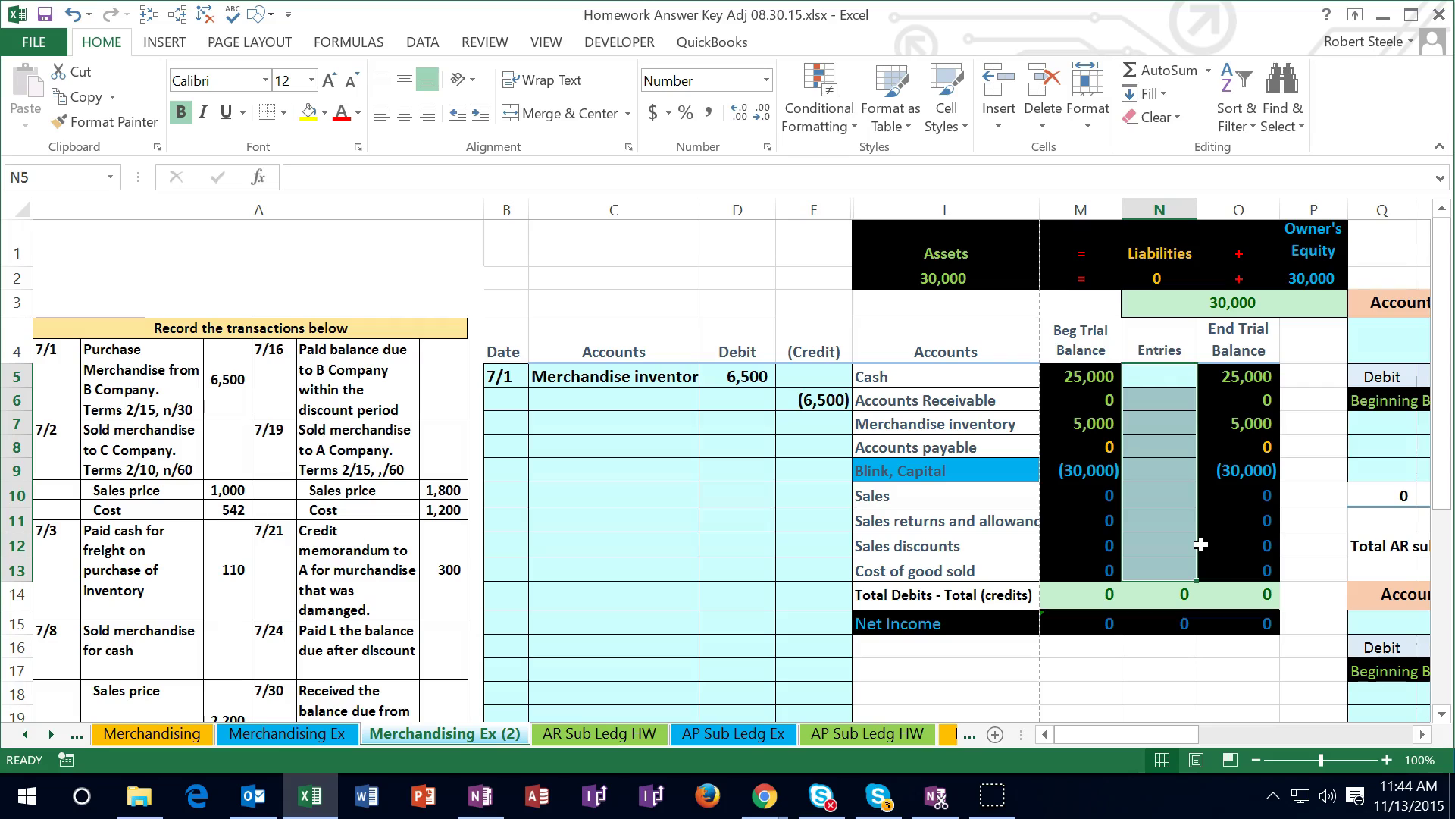
left_click(952, 447)
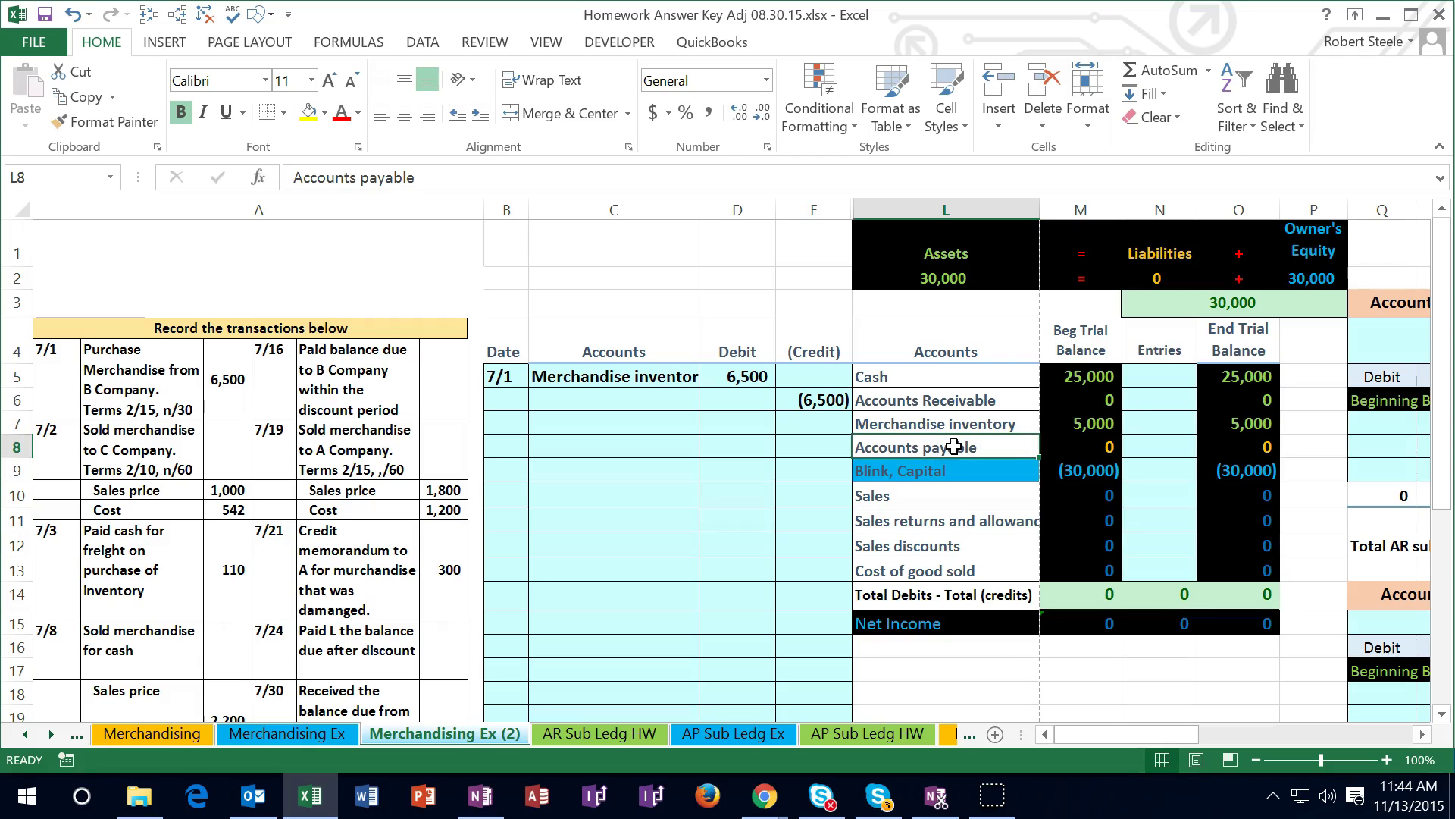
right_click(955, 447)
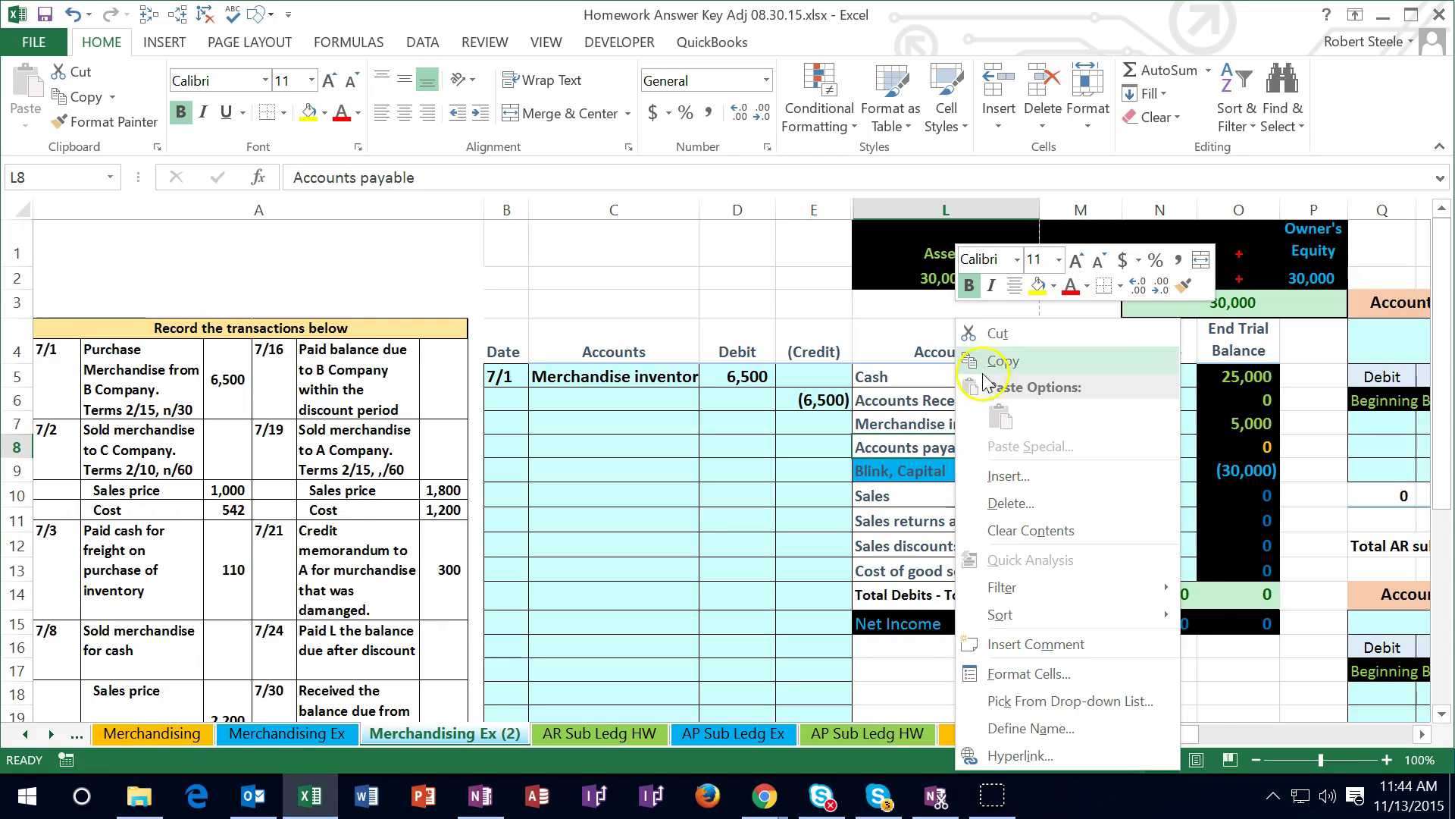
left_click(1002, 360)
left_click(643, 404)
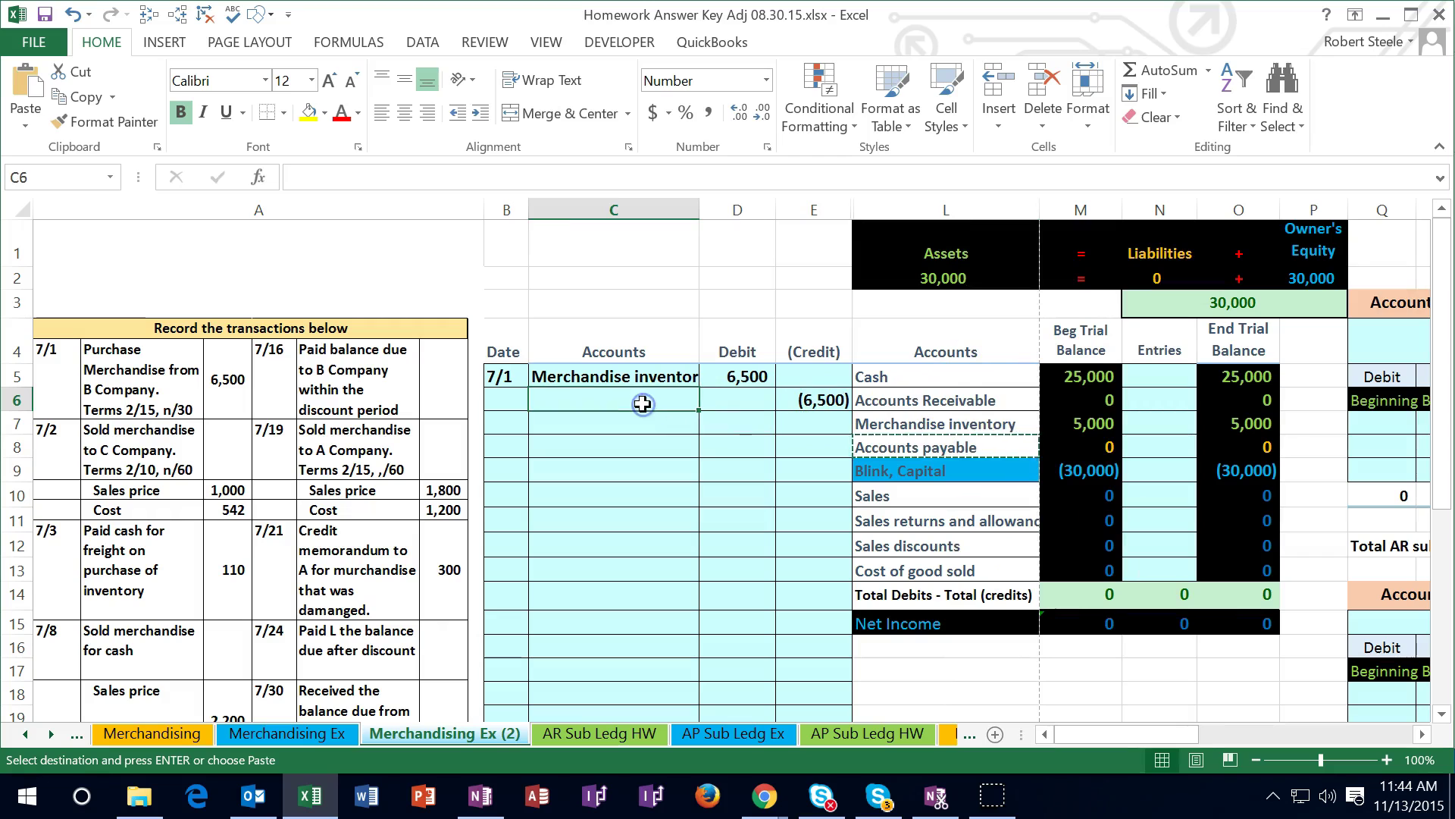
right_click(643, 406)
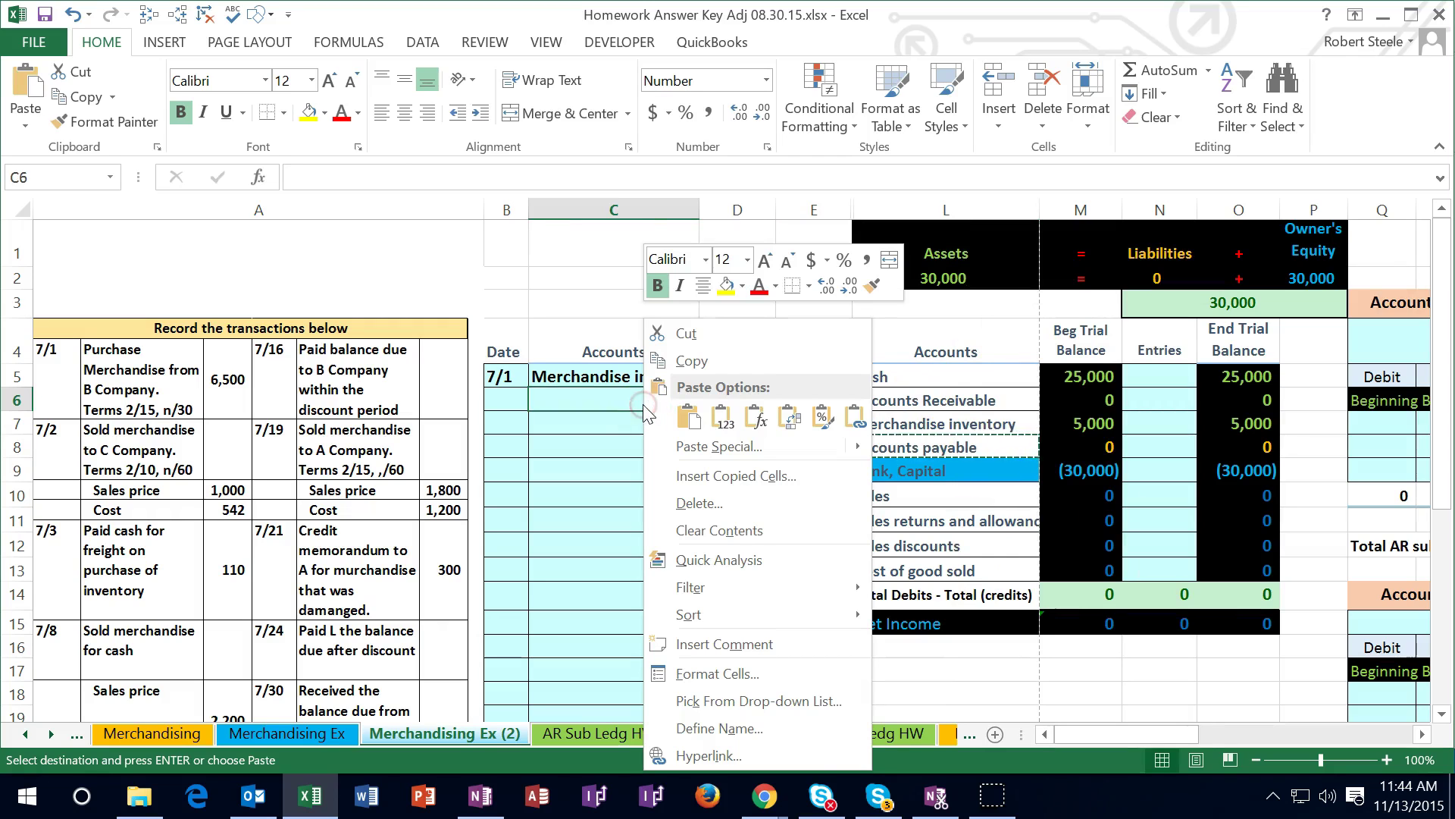
left_click(721, 418)
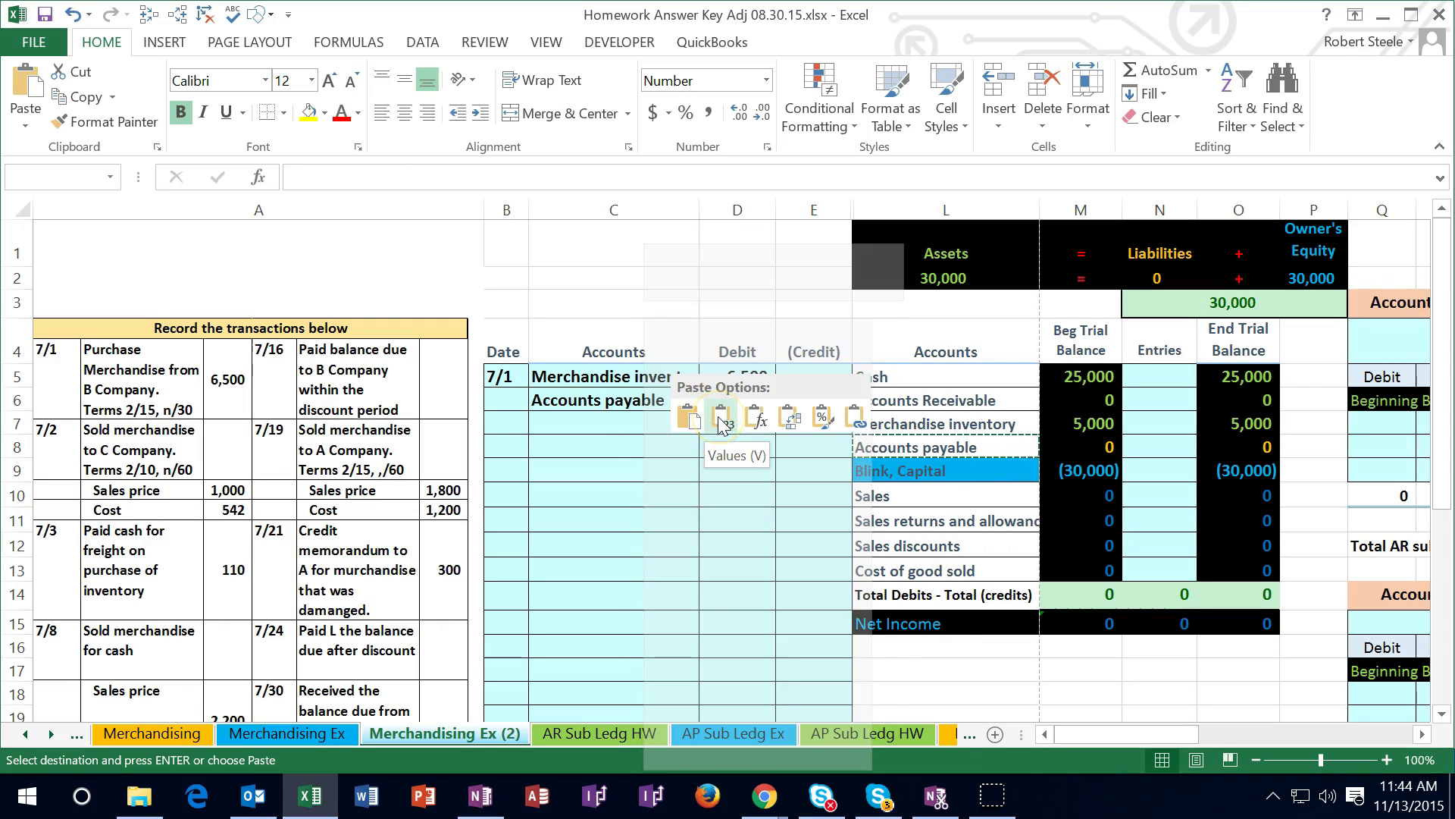
left_click(680, 400)
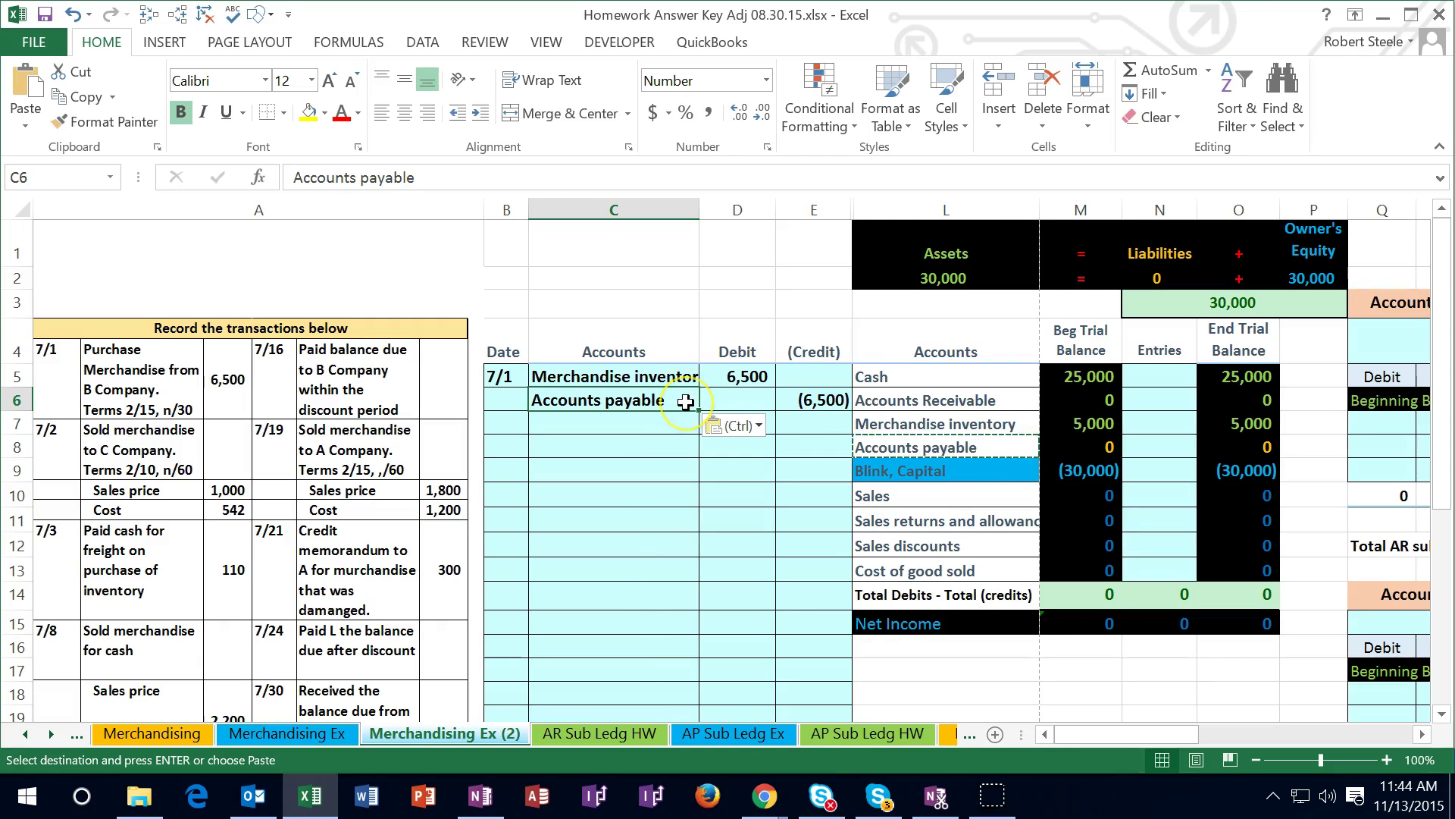
Post the merchandise inventory debit to the trial balance entries in N7 with the formula =D5.
left_click(898, 402)
left_click(1143, 399)
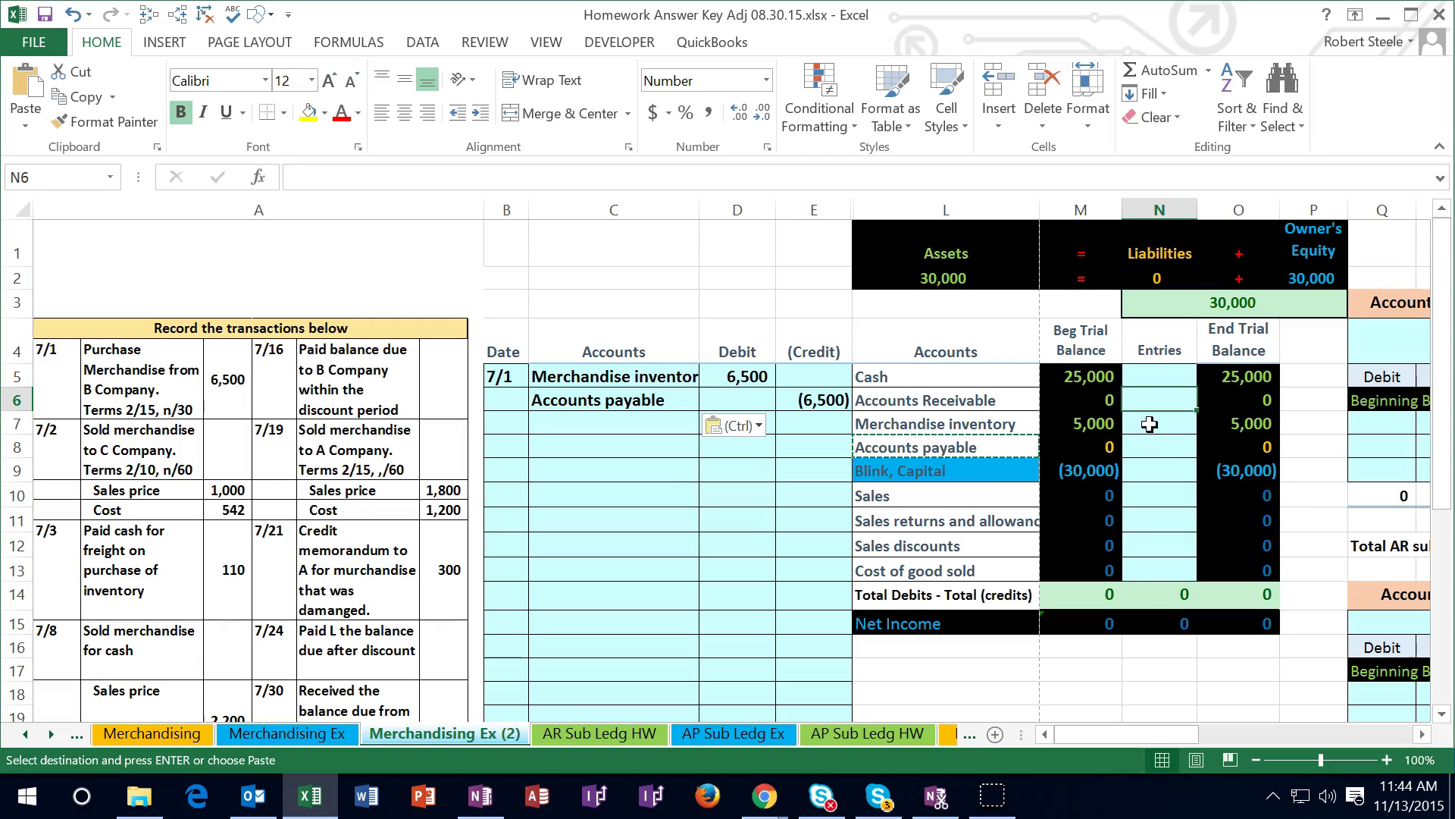
left_click(1149, 424)
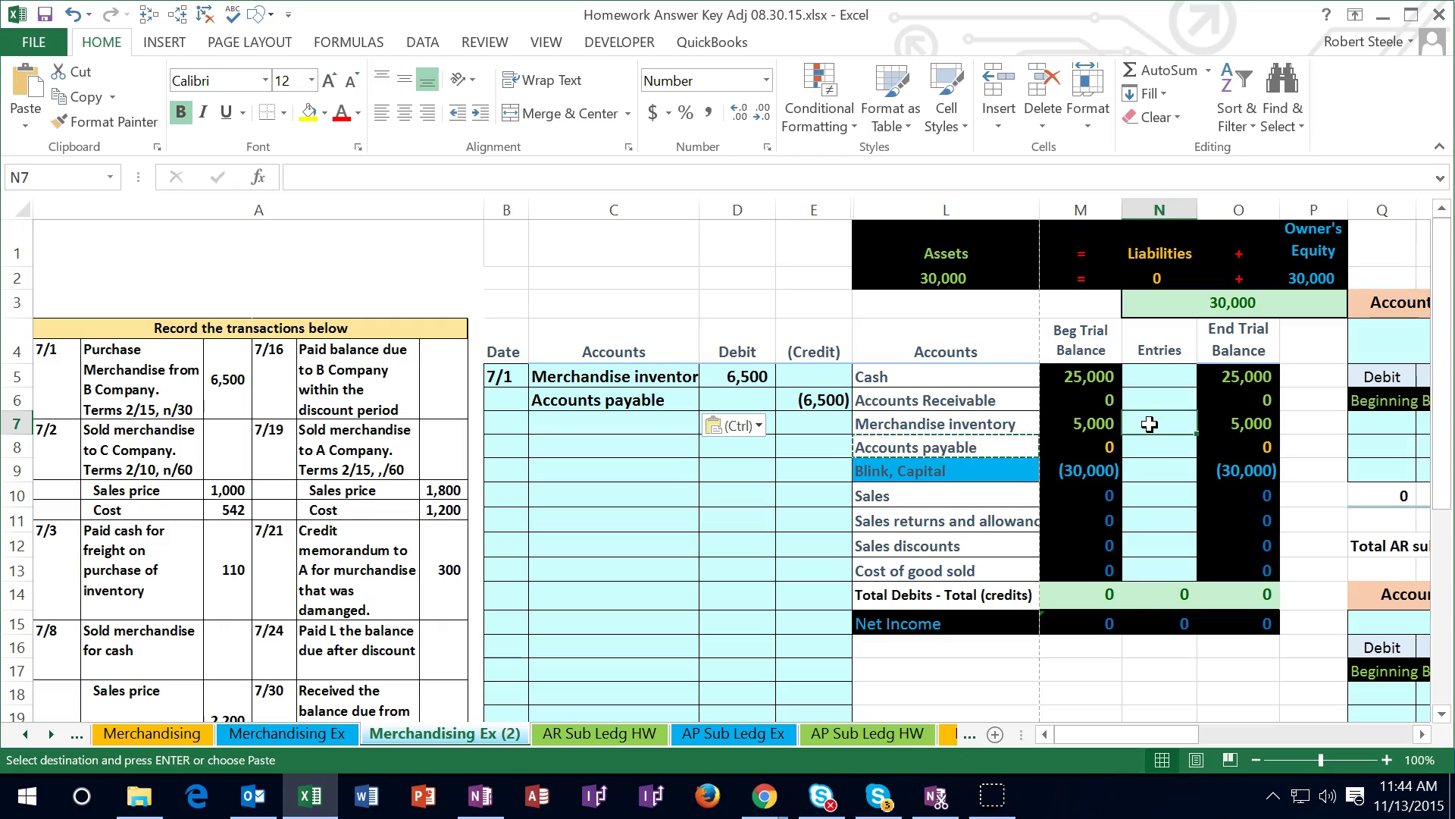
type("=")
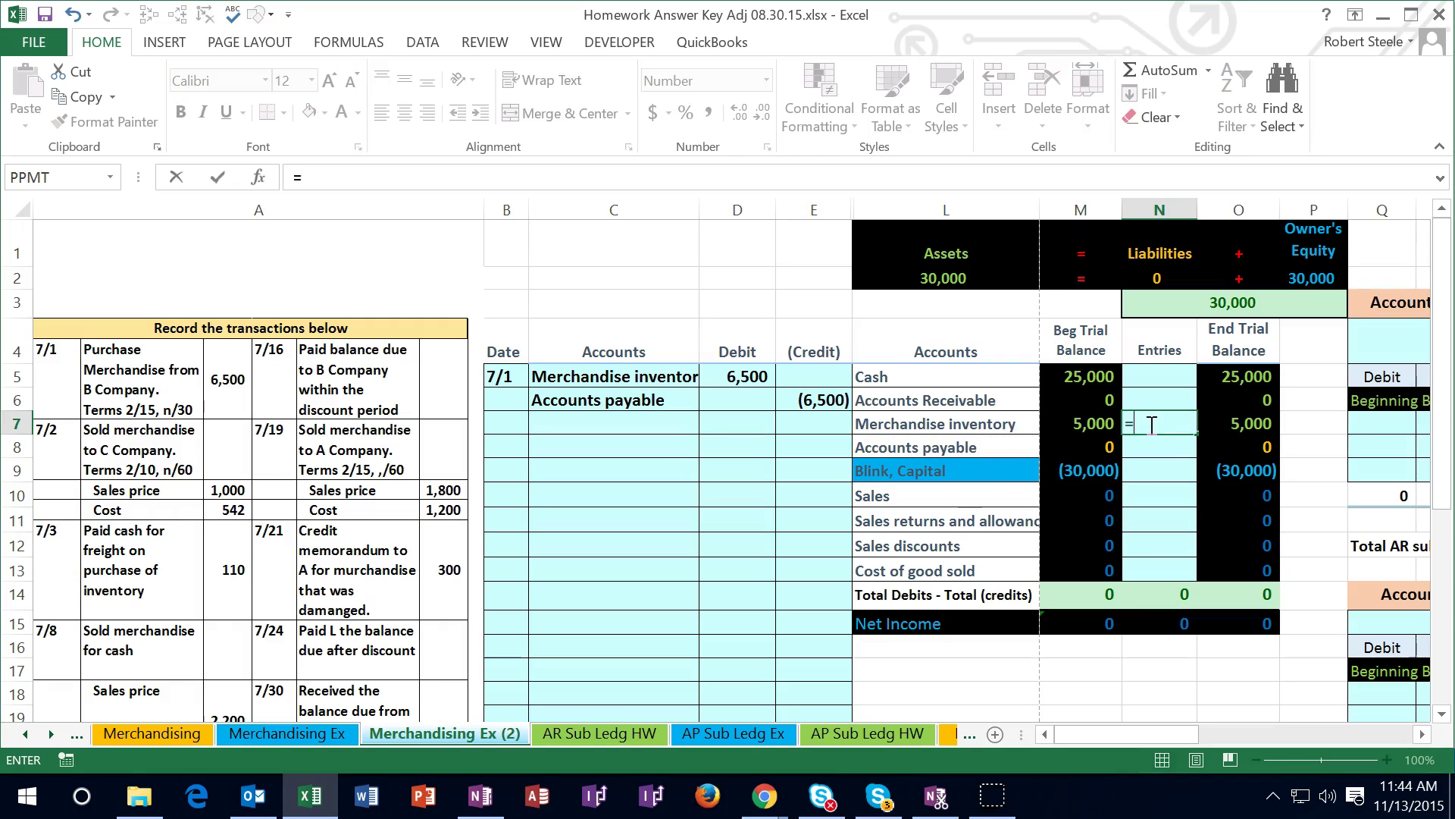
left_click(750, 376)
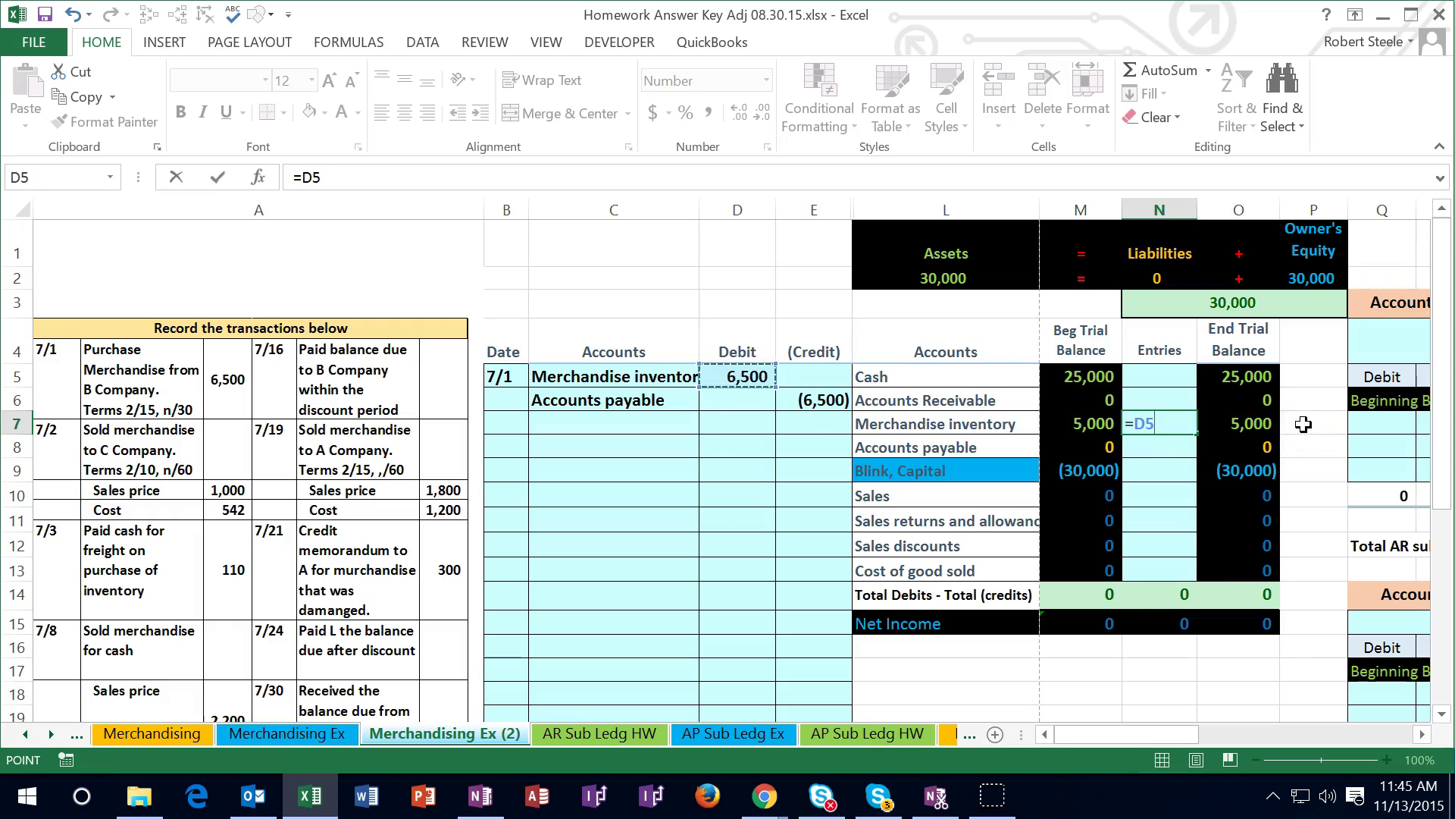
key("Return")
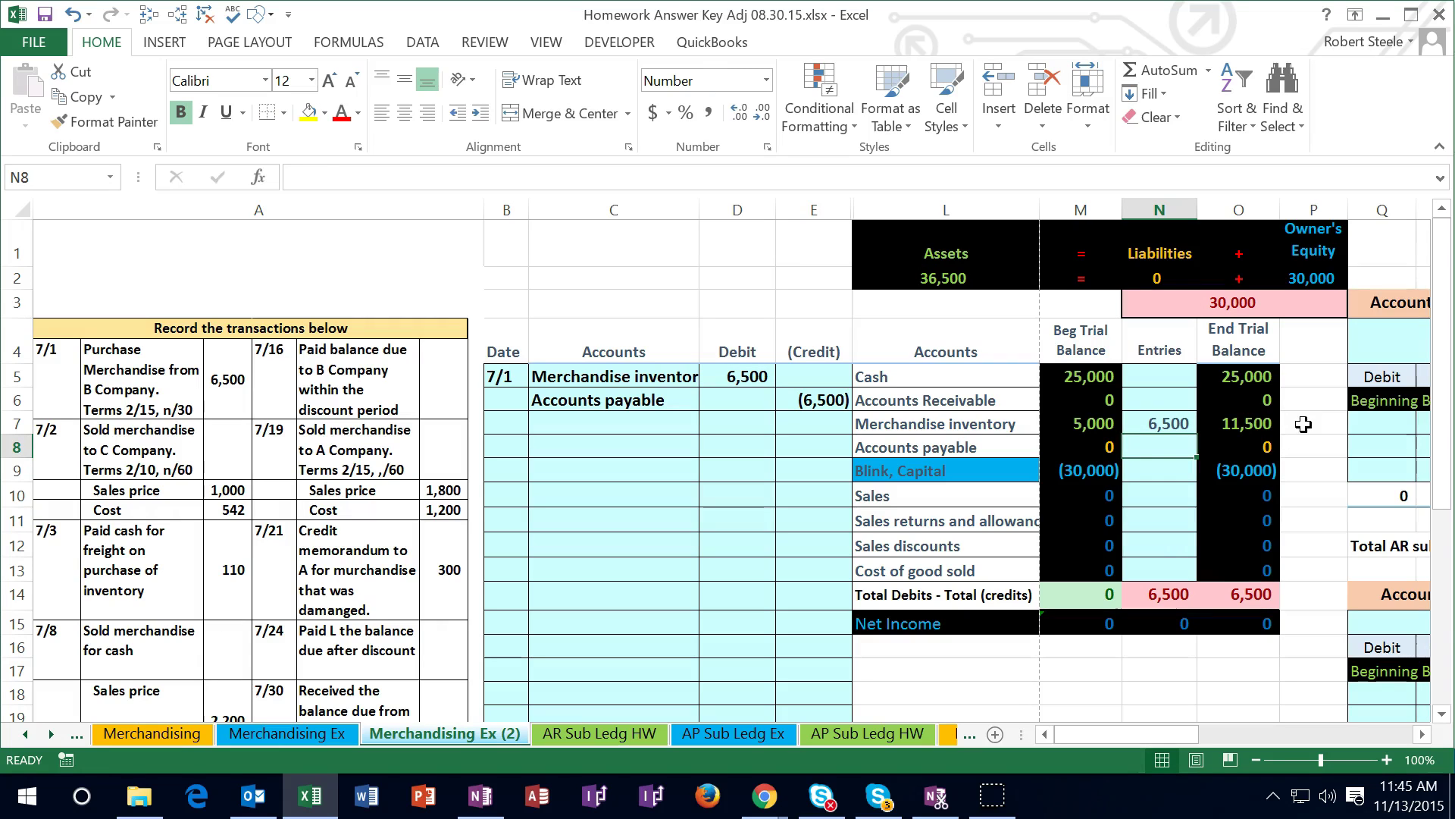
Post the accounts payable credit to the trial balance entries in N8 with the formula =E6.
type("=")
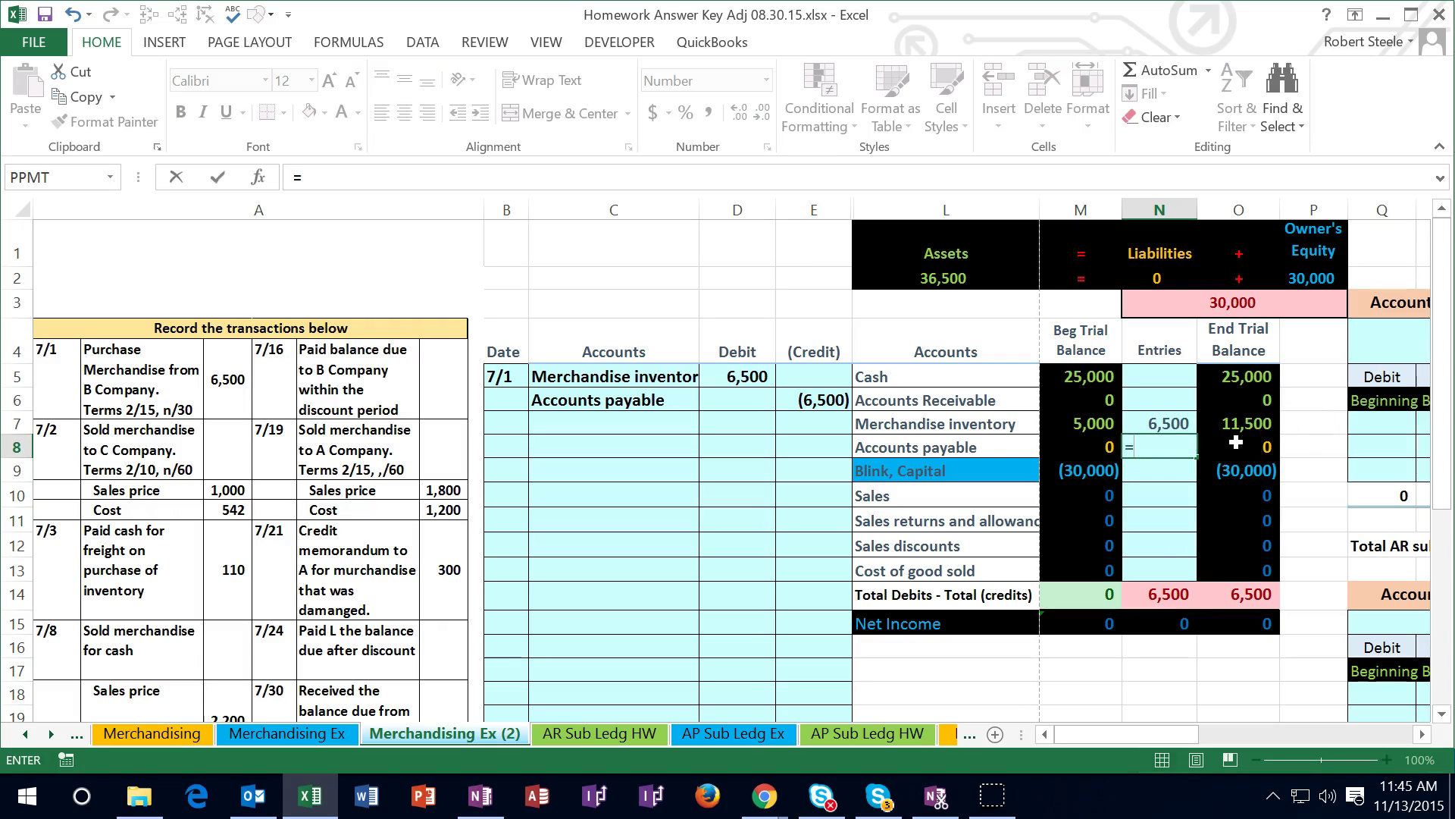
left_click(830, 397)
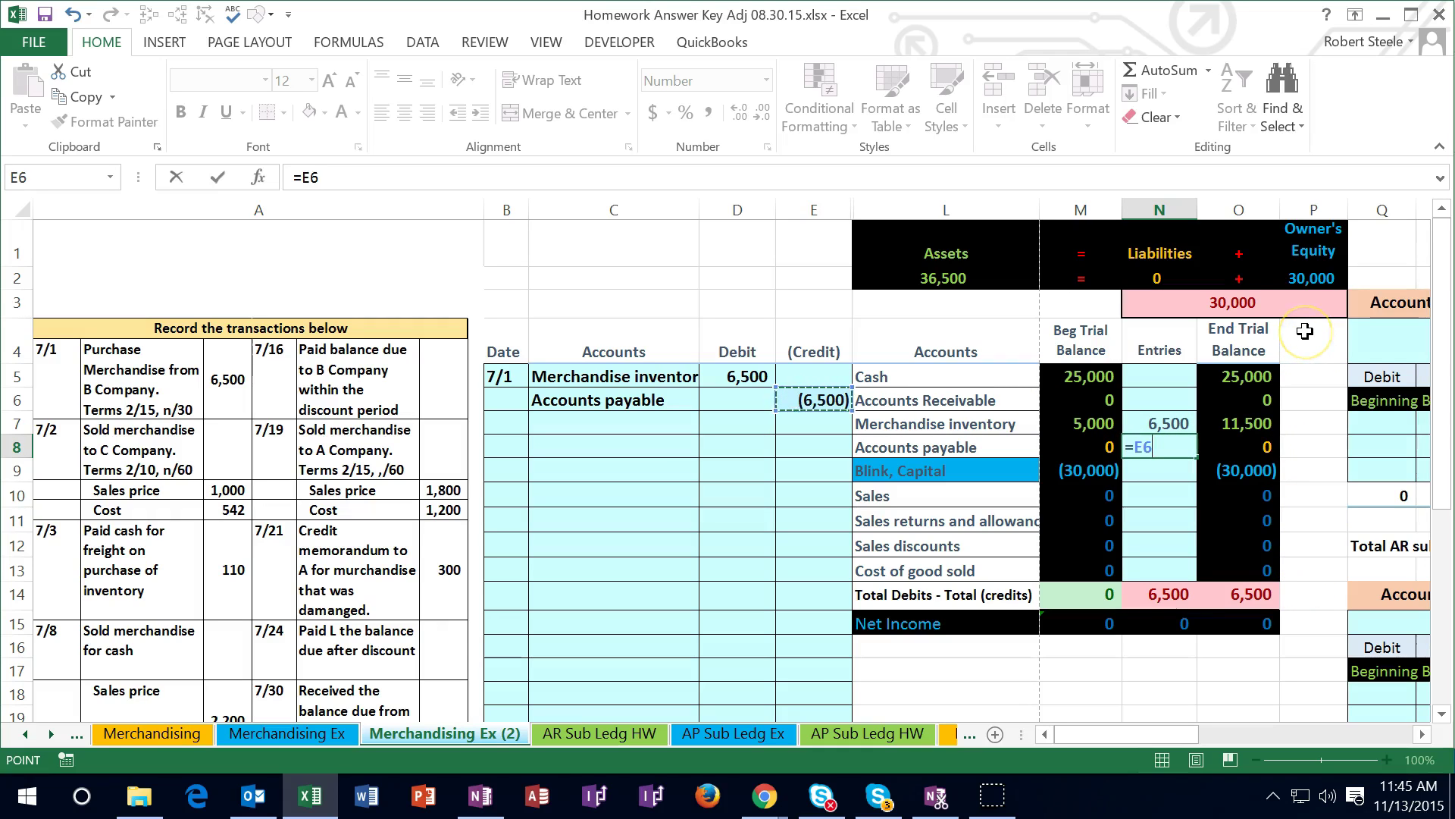
key("Return")
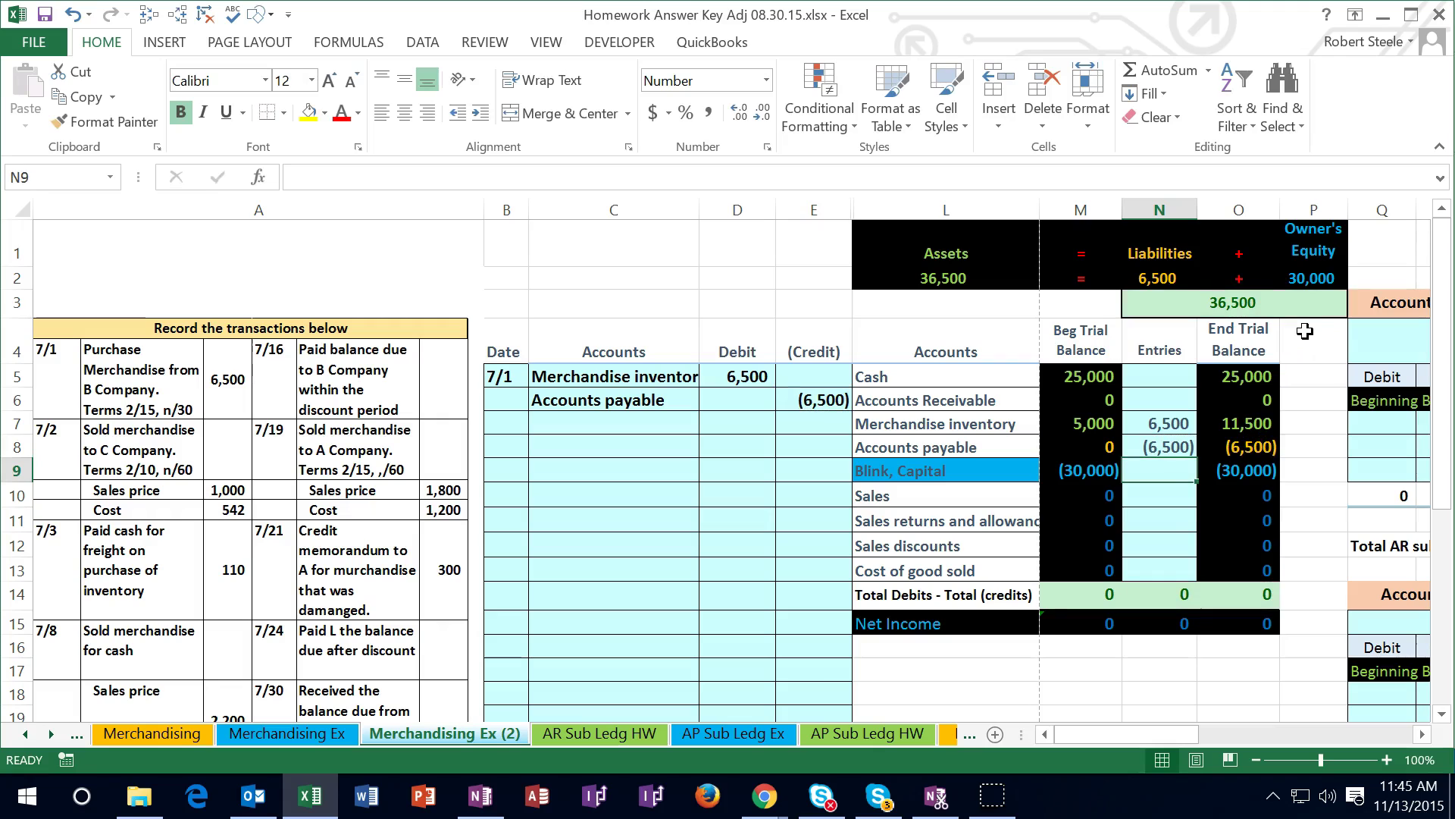
Check the accounts payable ending balance in O8 against the subsidiary ledgers.
left_click(1266, 447)
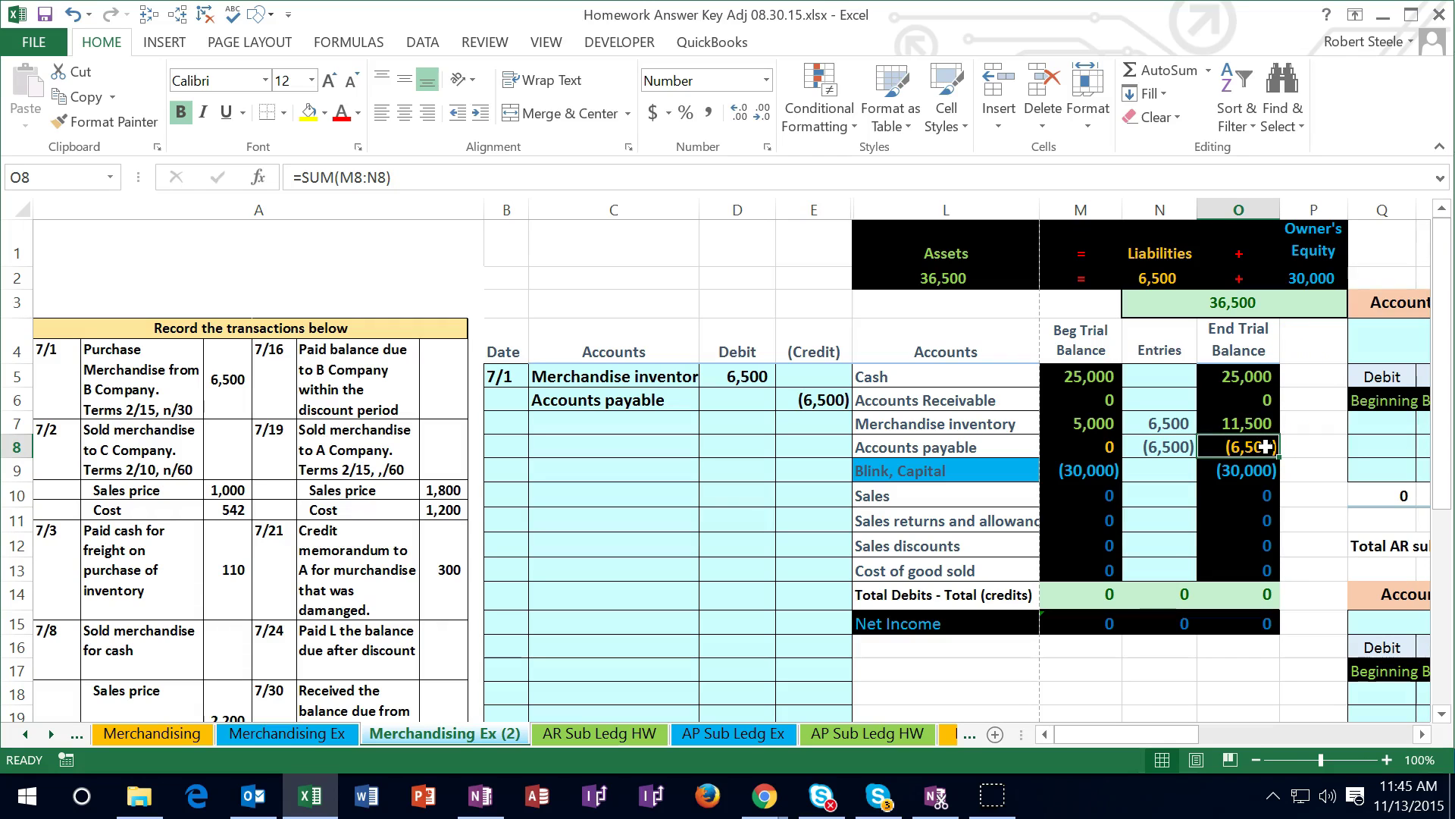
key("Right")
key("Right")
key("Right")
key("Right")
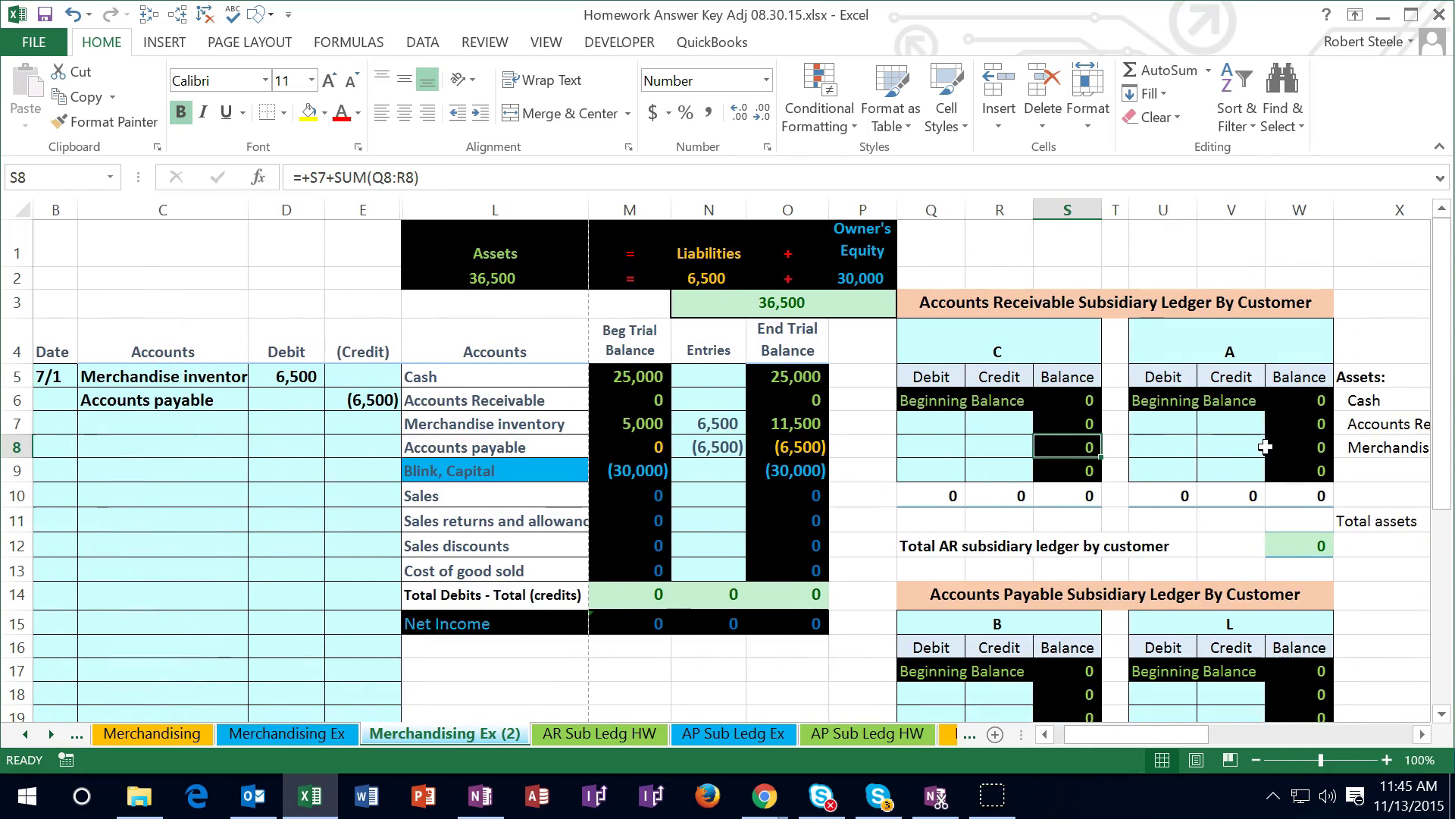
left_click(930, 694)
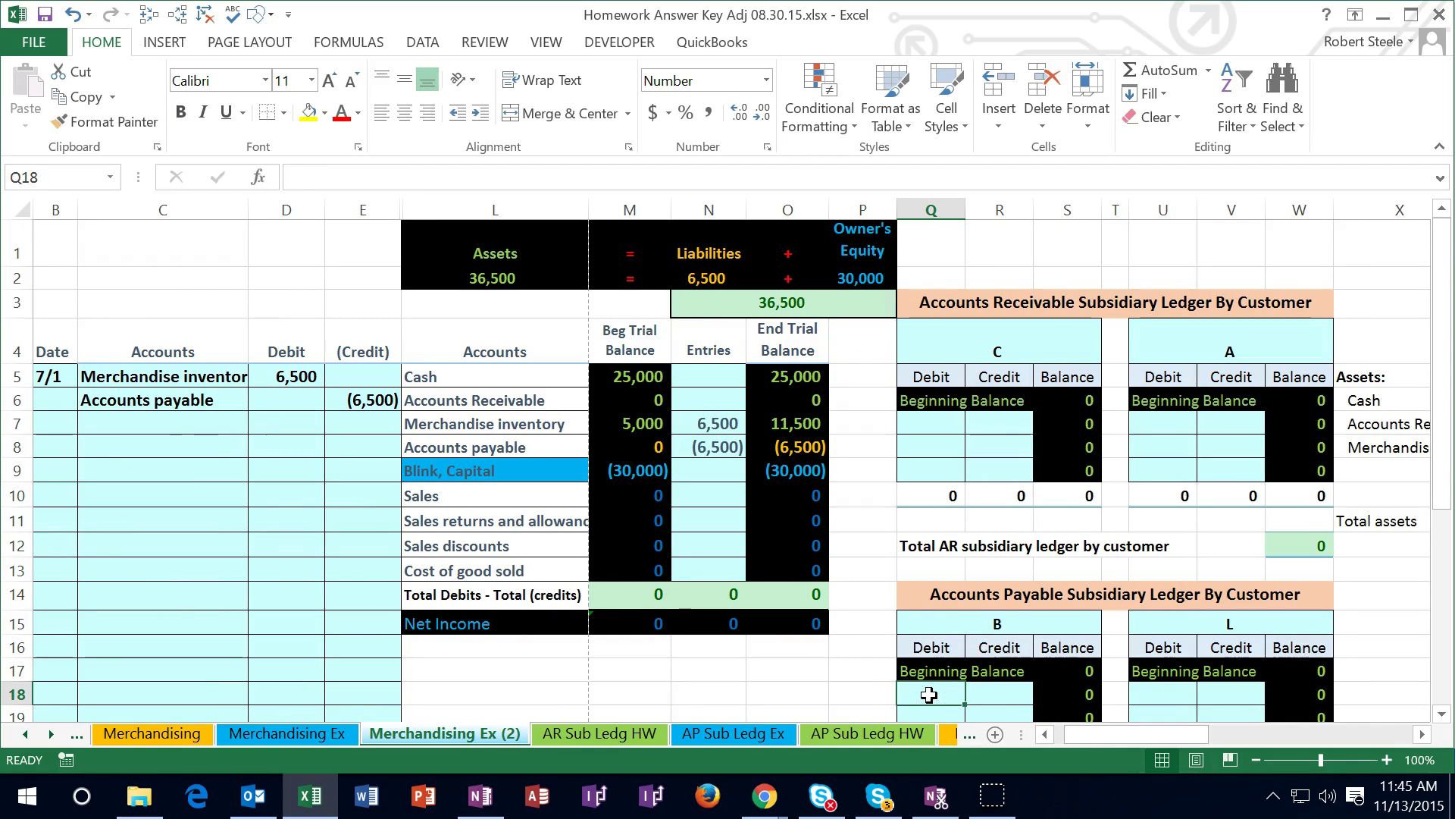
type("7")
key("Return")
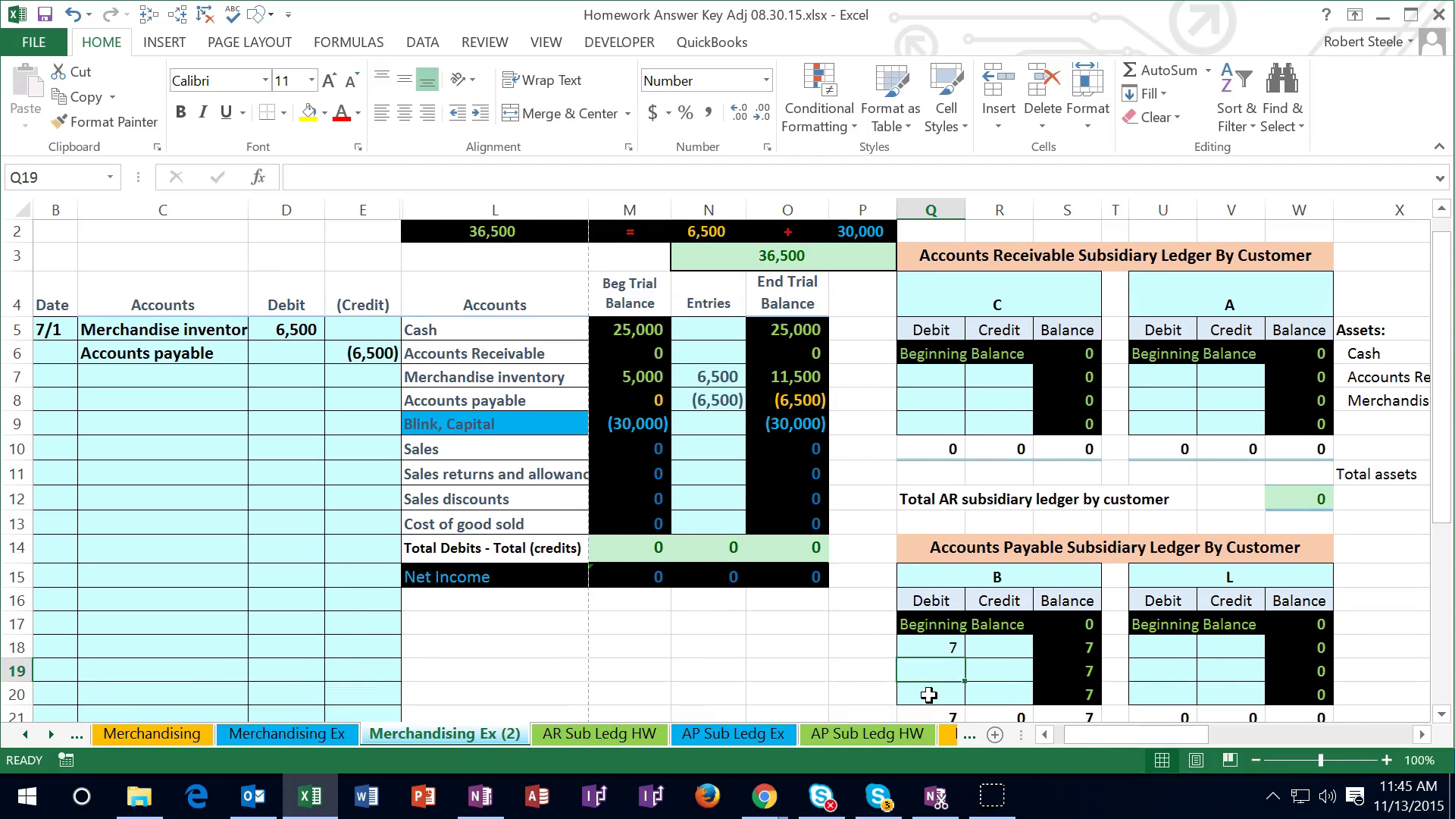
key("Up")
key("Delete")
key("Down")
key("Up")
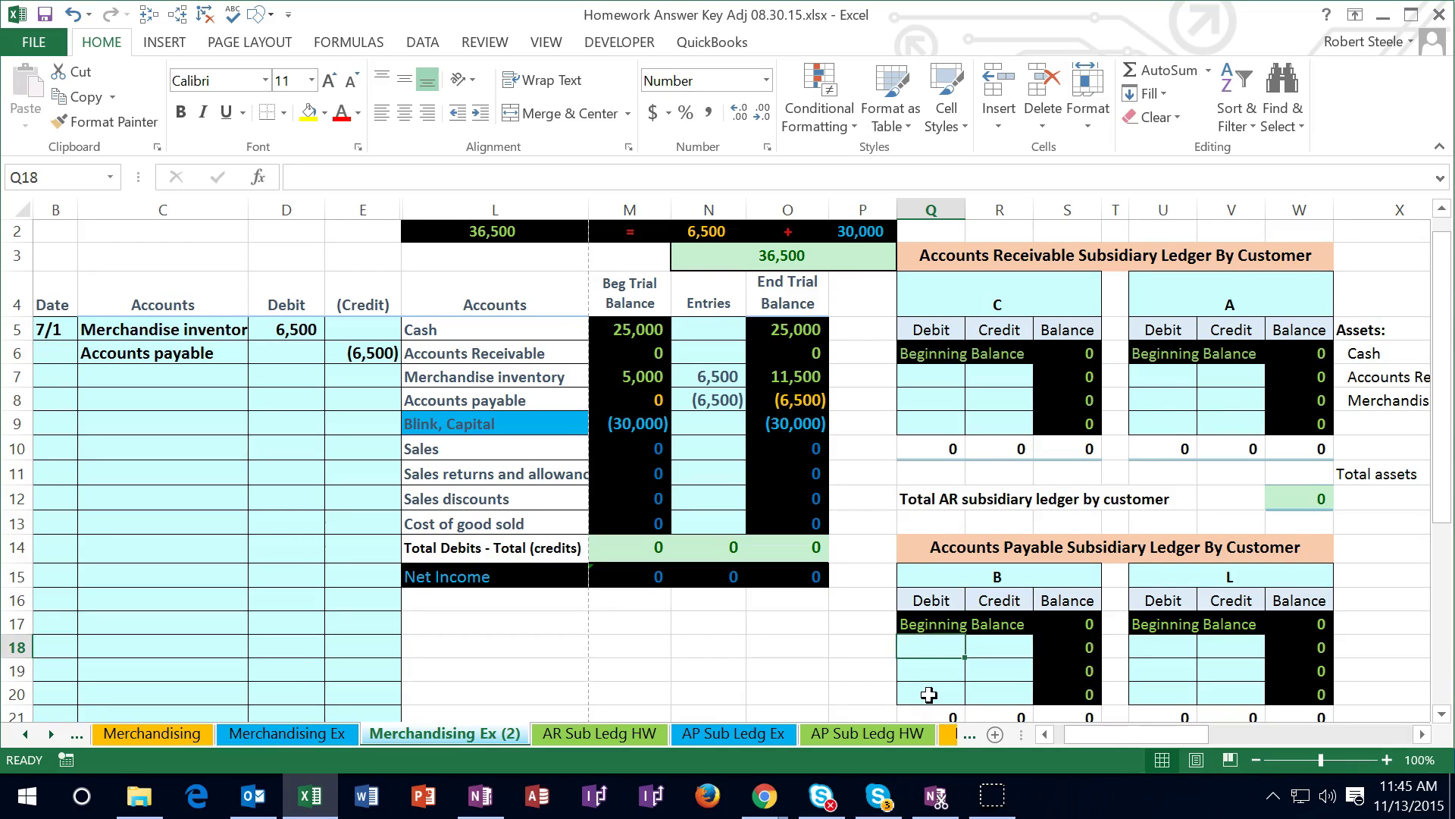
Post the 7/1 accounts payable credit to B's subsidiary ledger in R18 with the formula =E6.
key("Right")
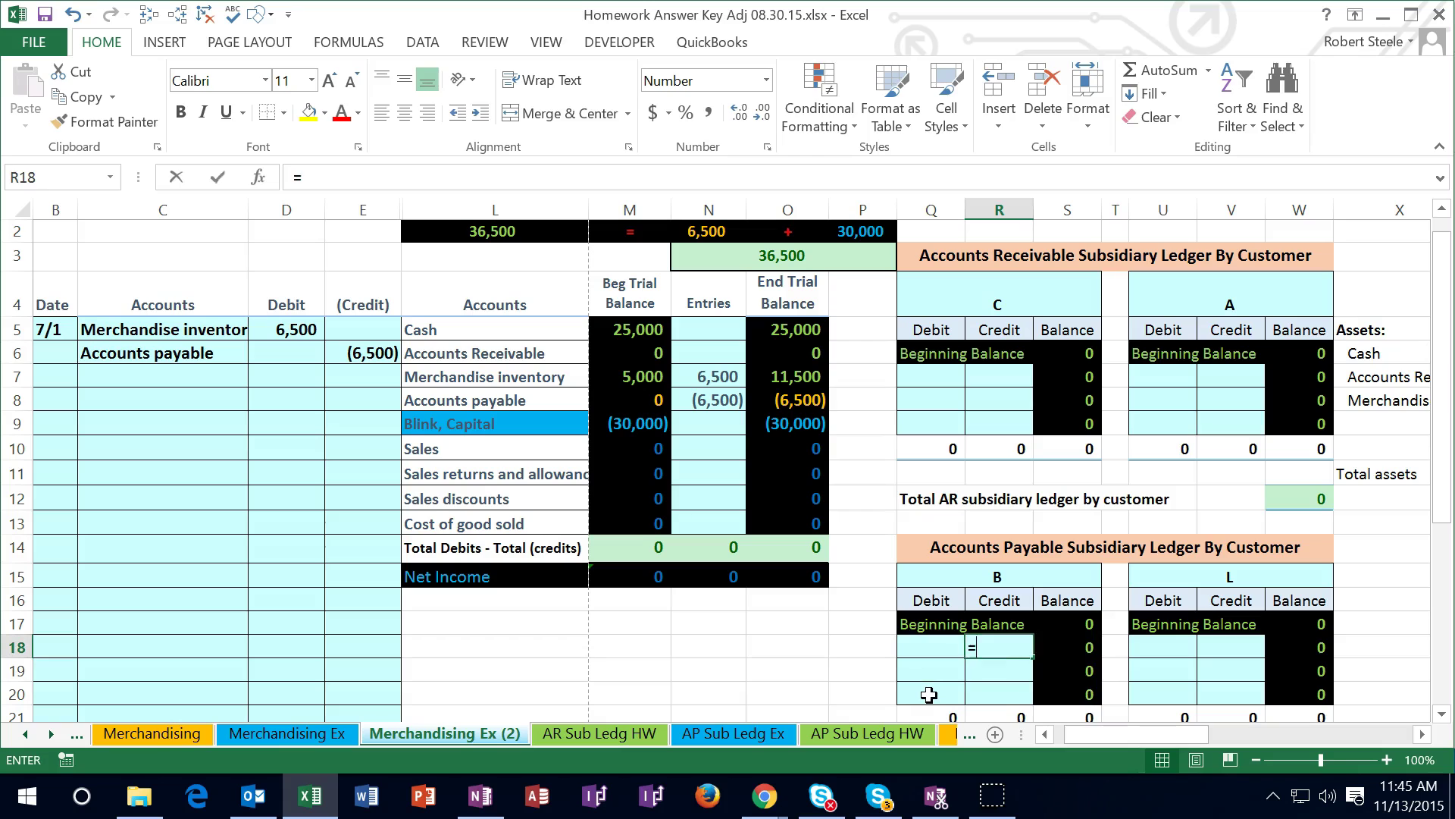
type("=")
left_click(376, 353)
key("Return")
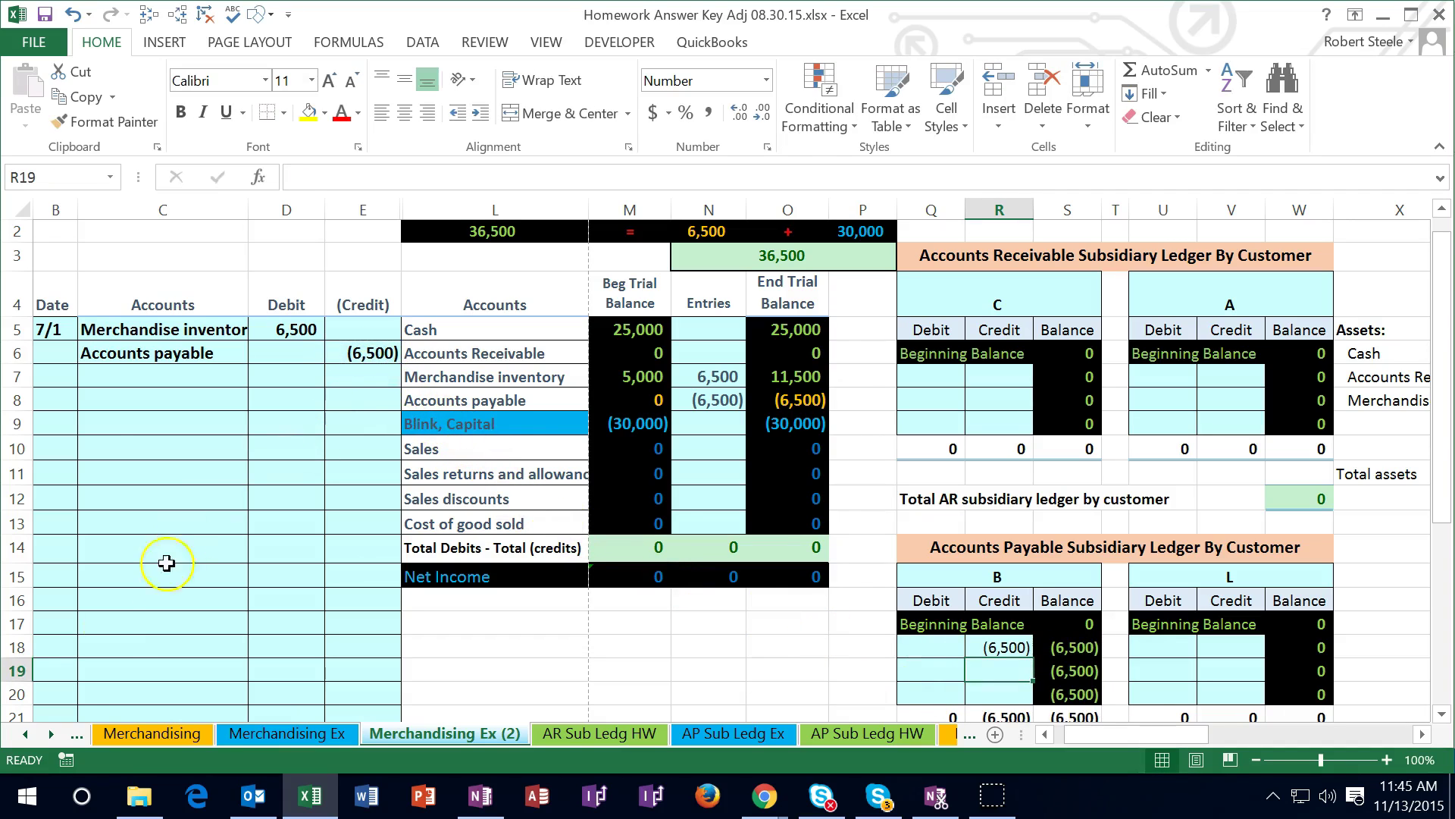
Compare B's accounts payable ledger balance with the accounts payable ending balance in the trial balance.
key("Left")
key("Left")
key("Left")
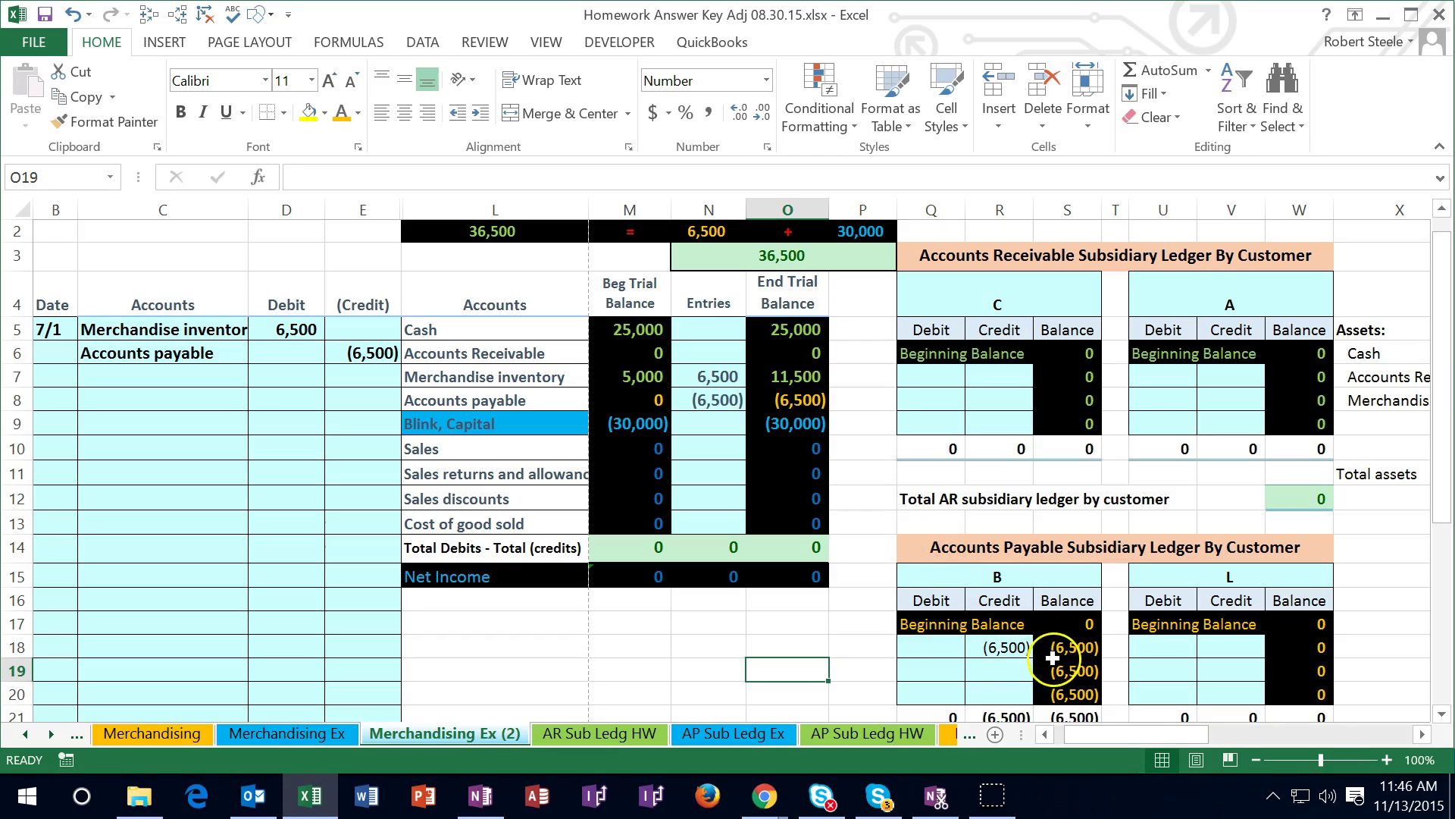
left_click(805, 405)
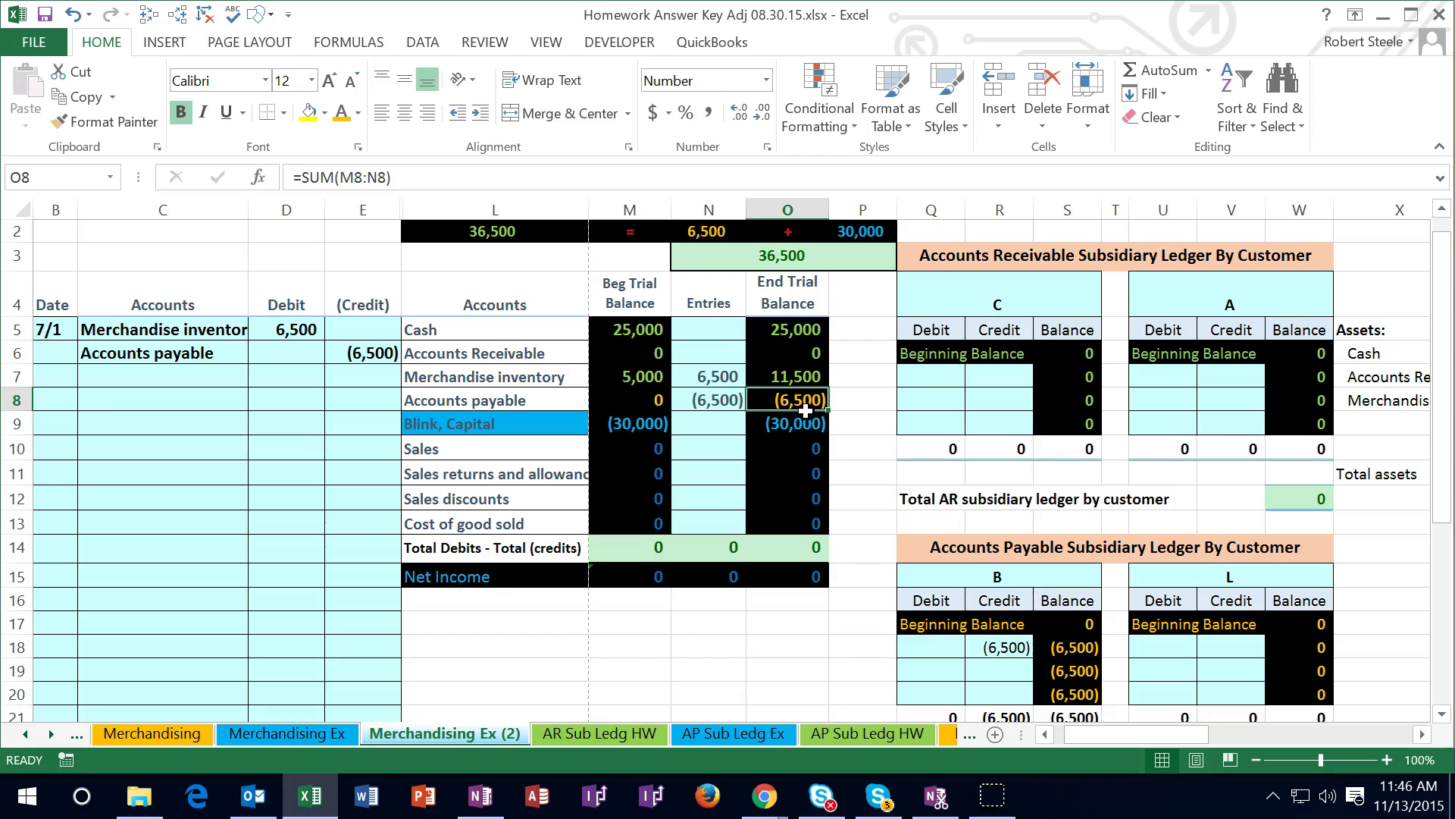
Date the second journal entry 7/2 in B8.
key("Left")
key("Left")
key("Left")
key("Left")
key("Left")
key("Left")
key("Left")
key("Left")
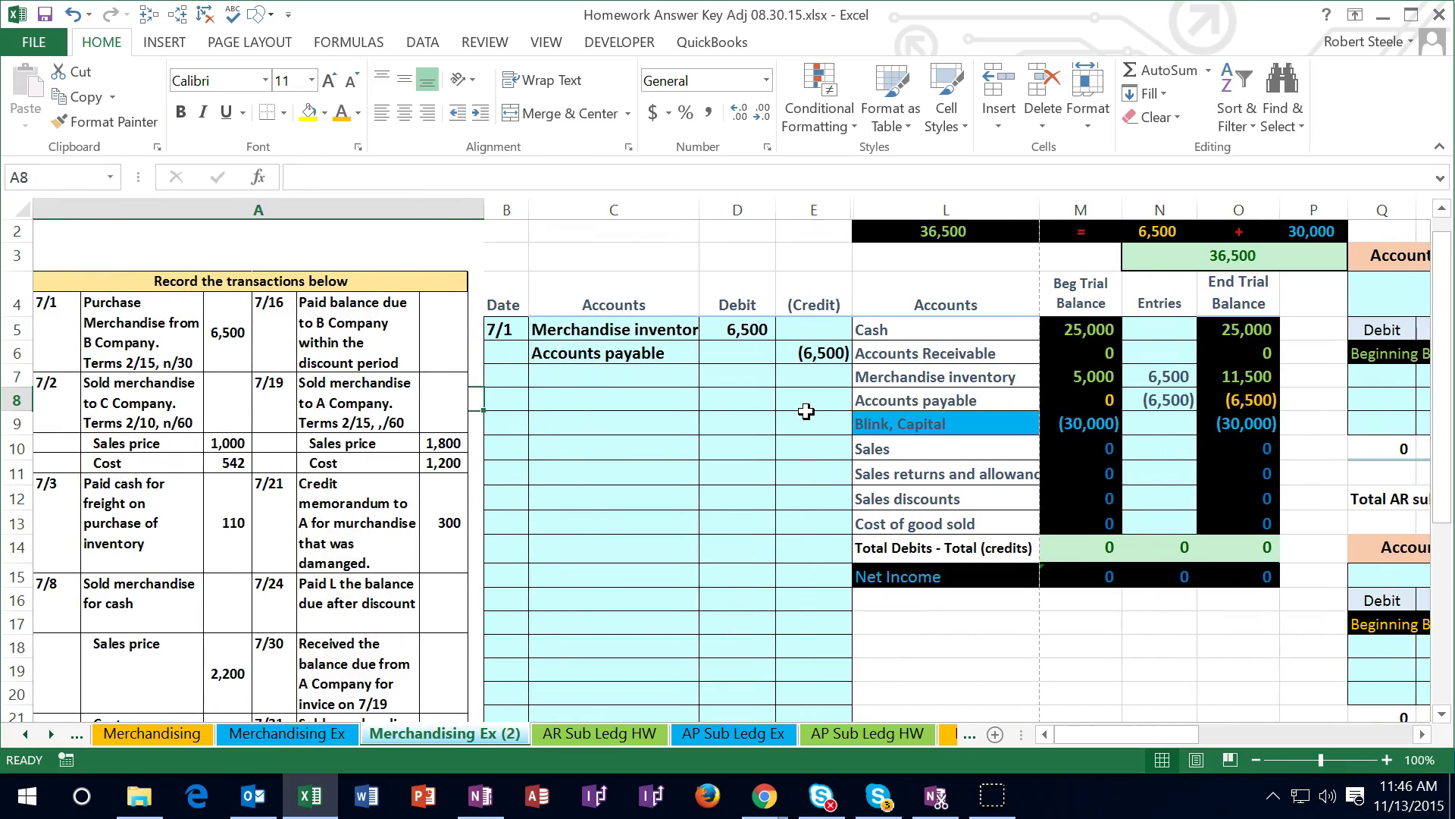
left_click(525, 403)
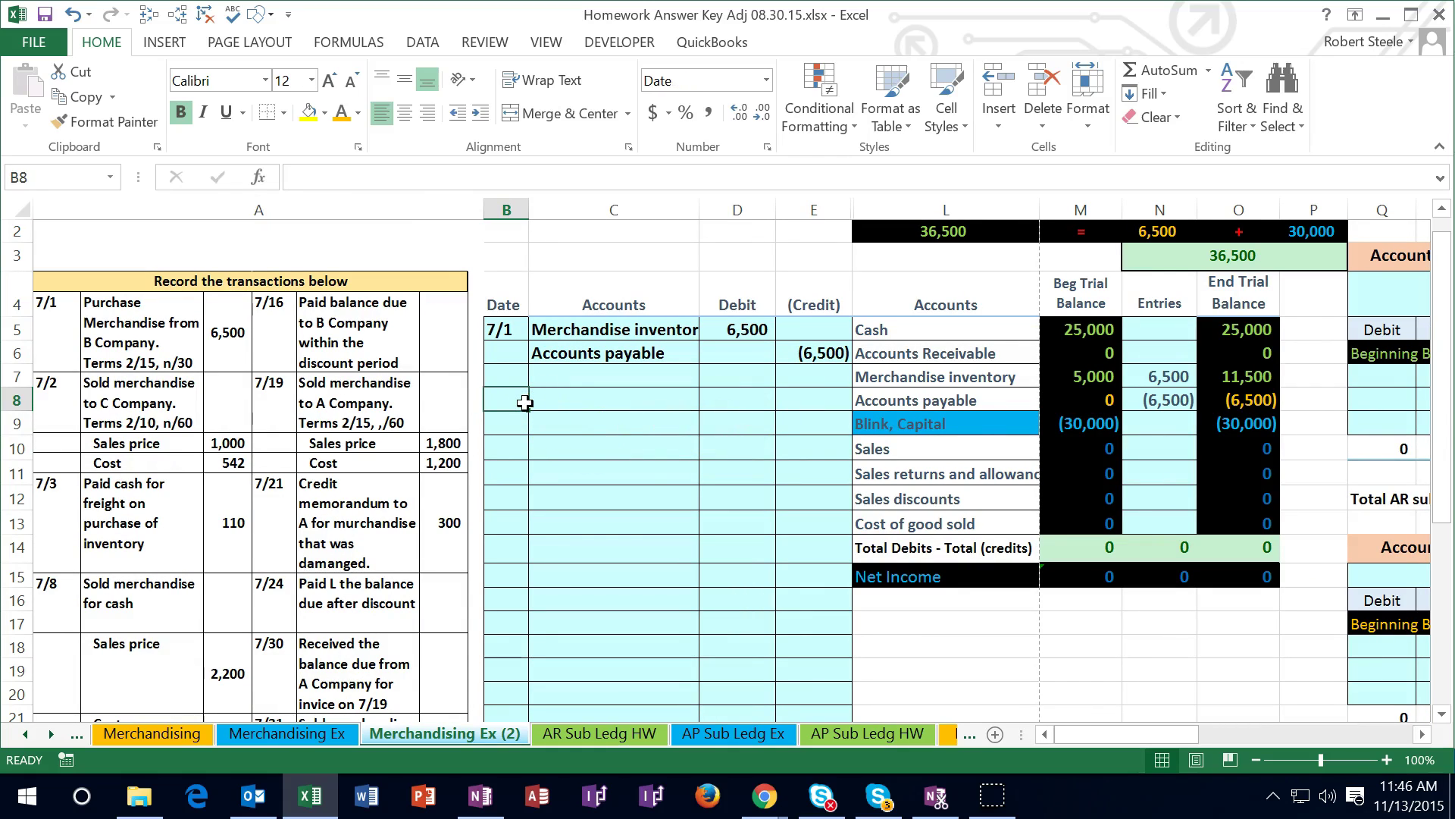
type("7/")
type("2")
key("Return")
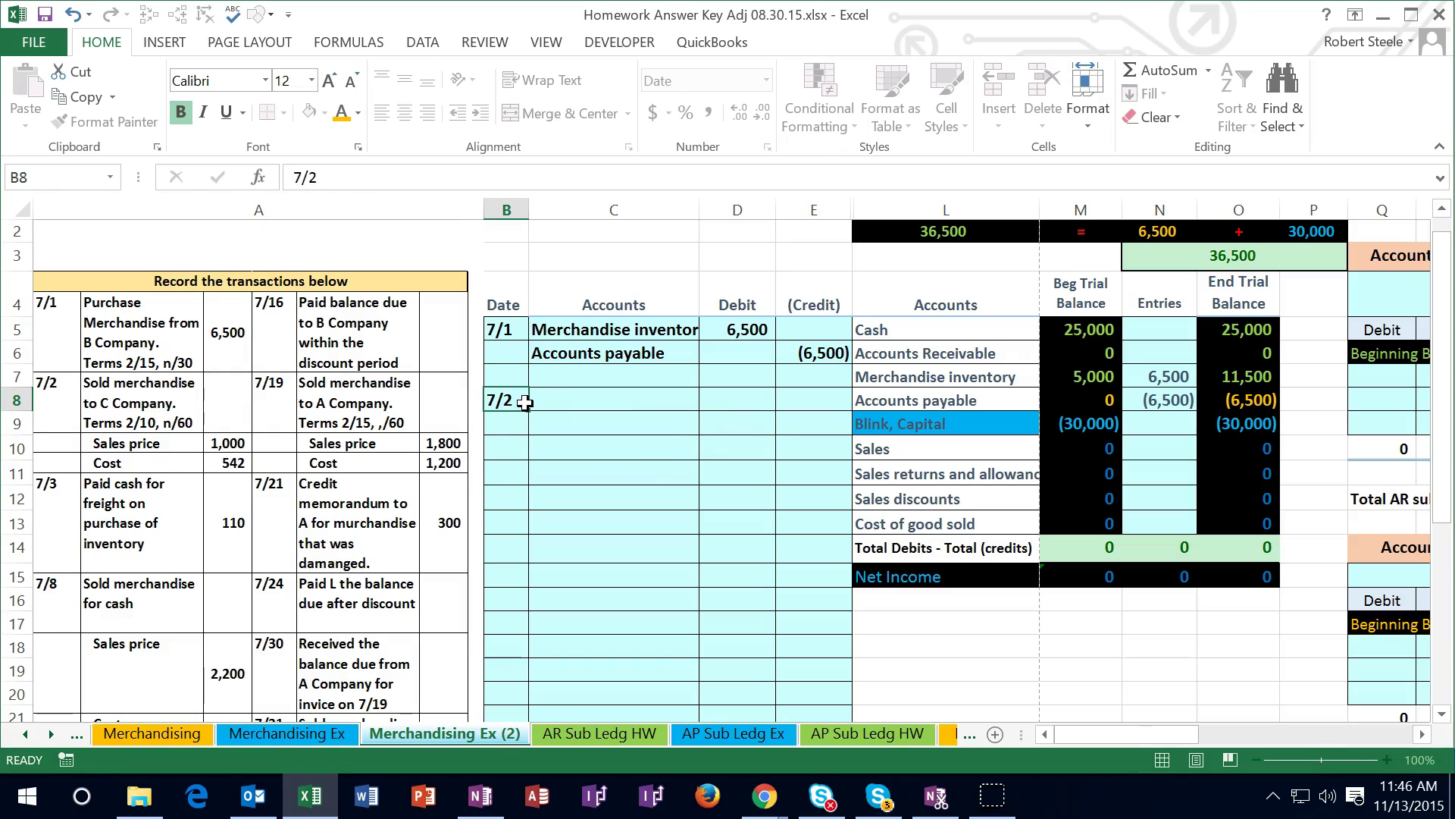
key("Up")
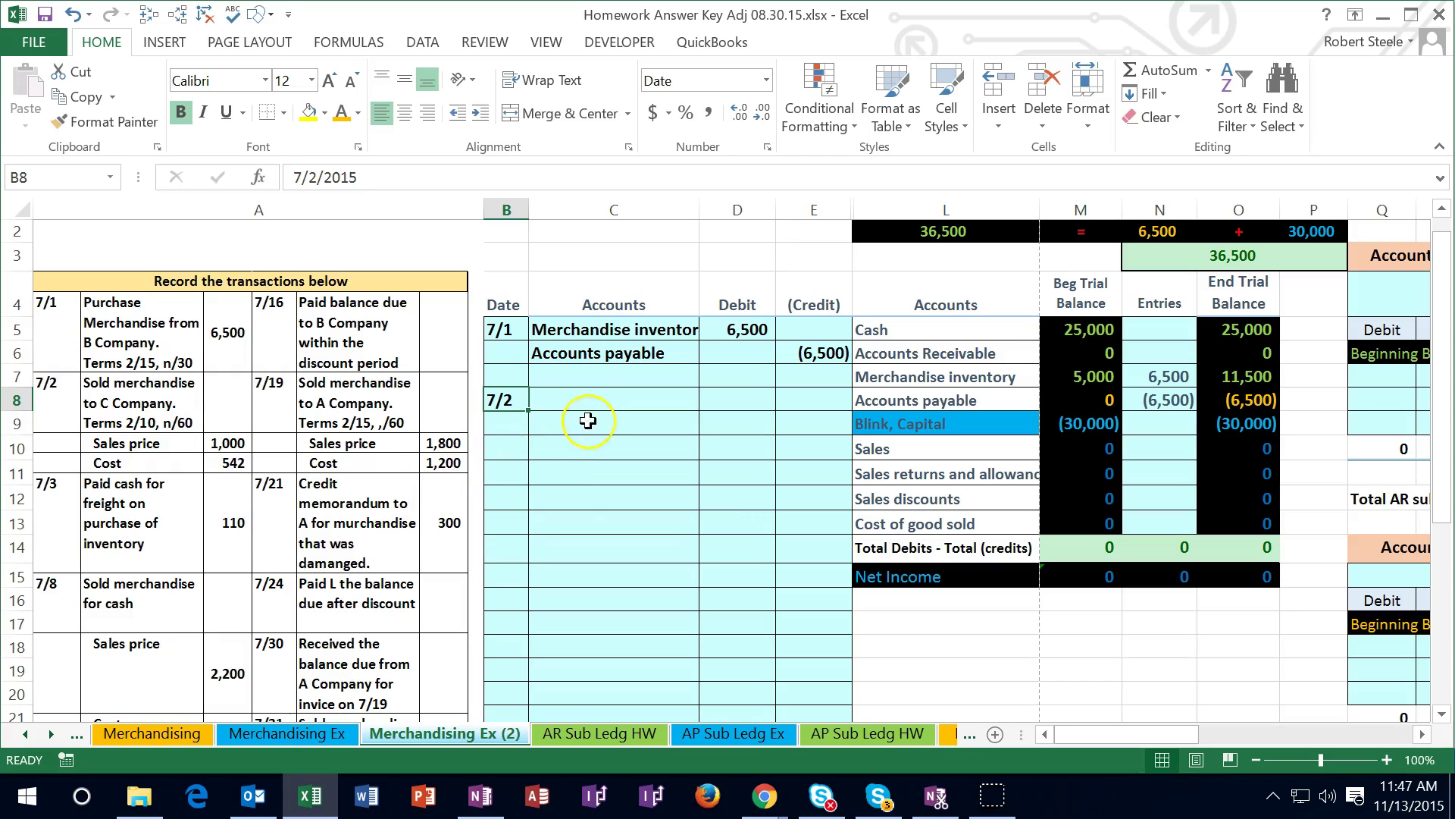
Copy the Accounts Receivable account name from the trial balance into C8, pasting values only.
left_click(572, 403)
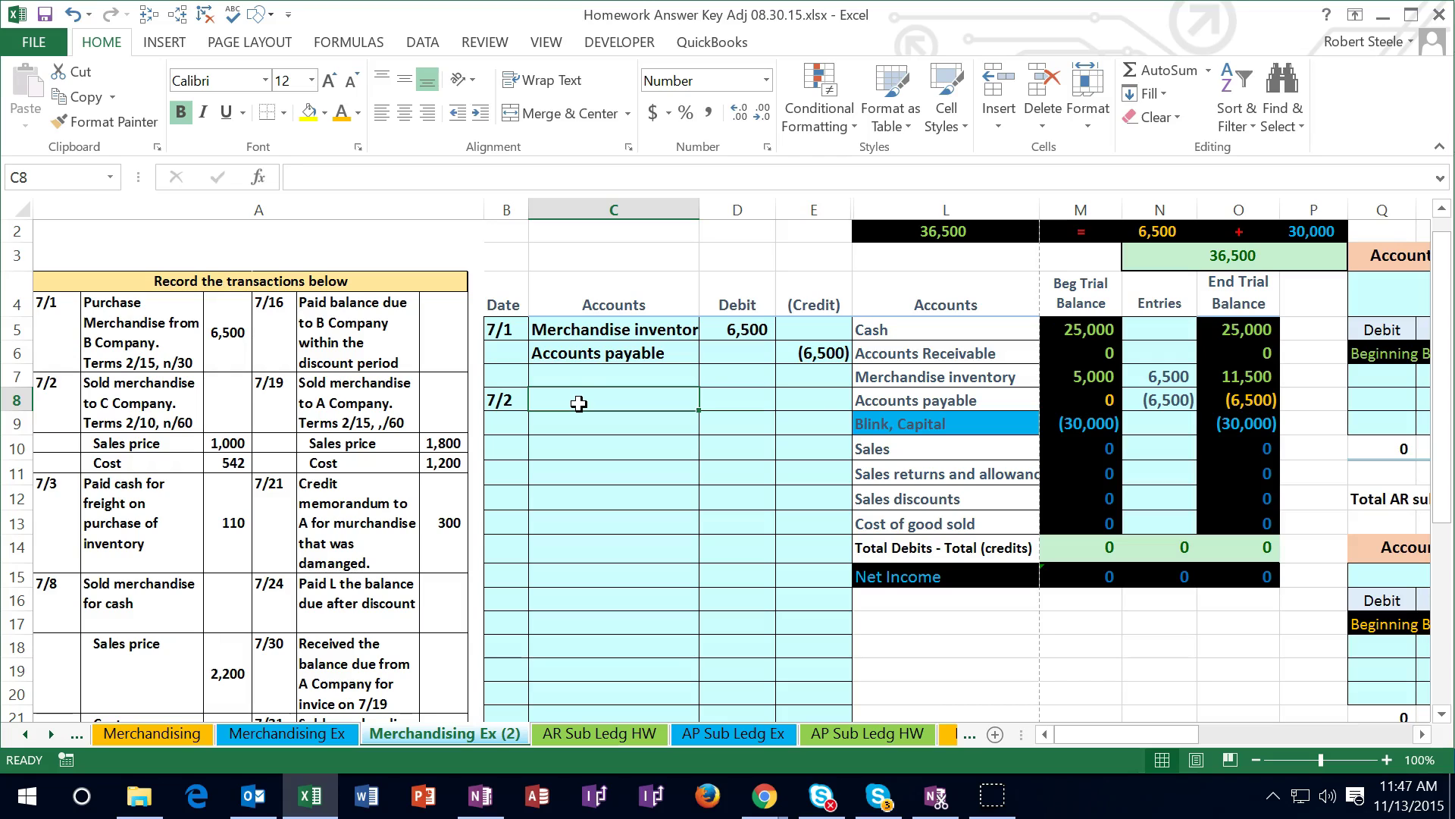
left_click(904, 350)
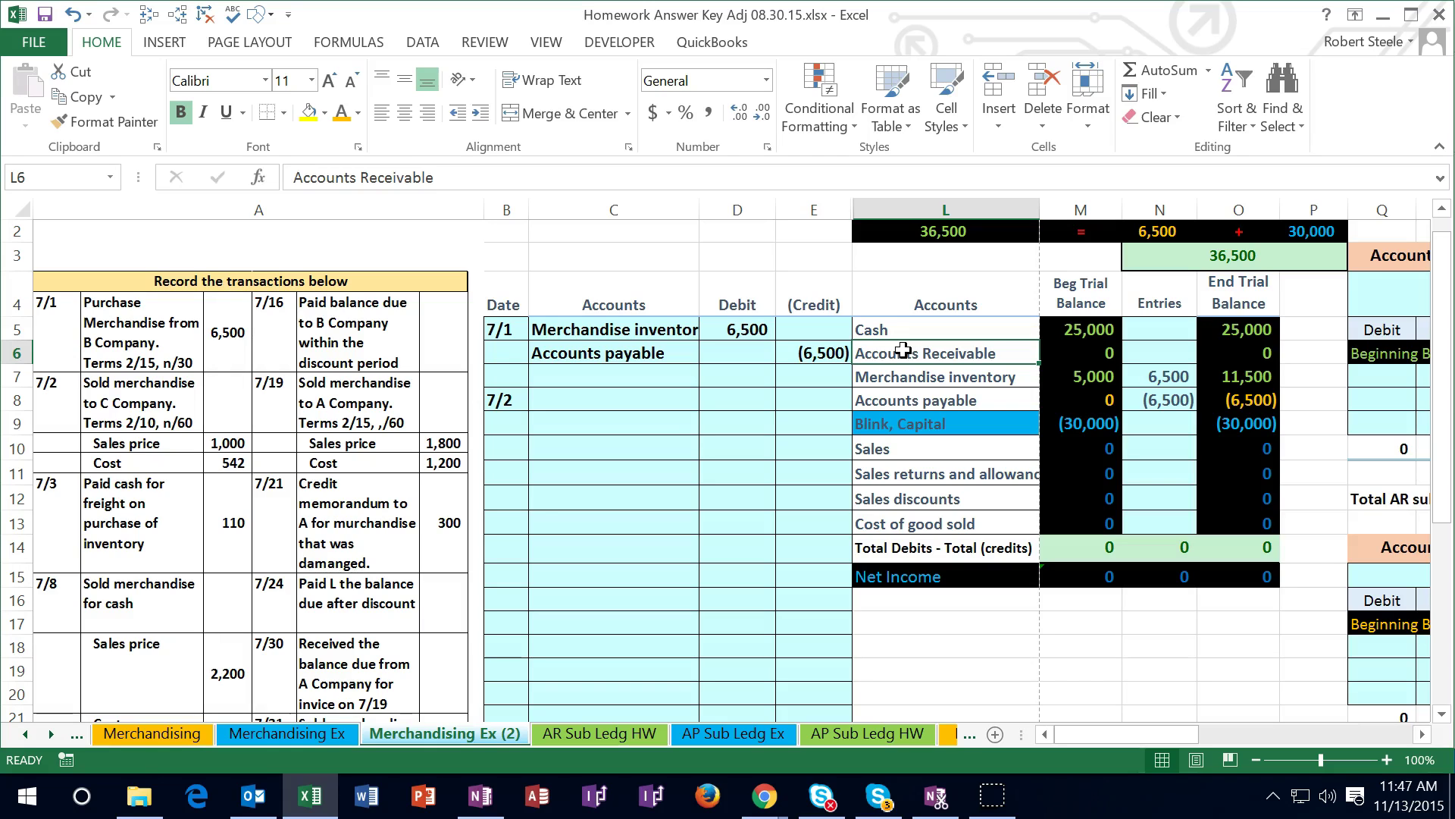
left_click_drag(903, 350, 1211, 351)
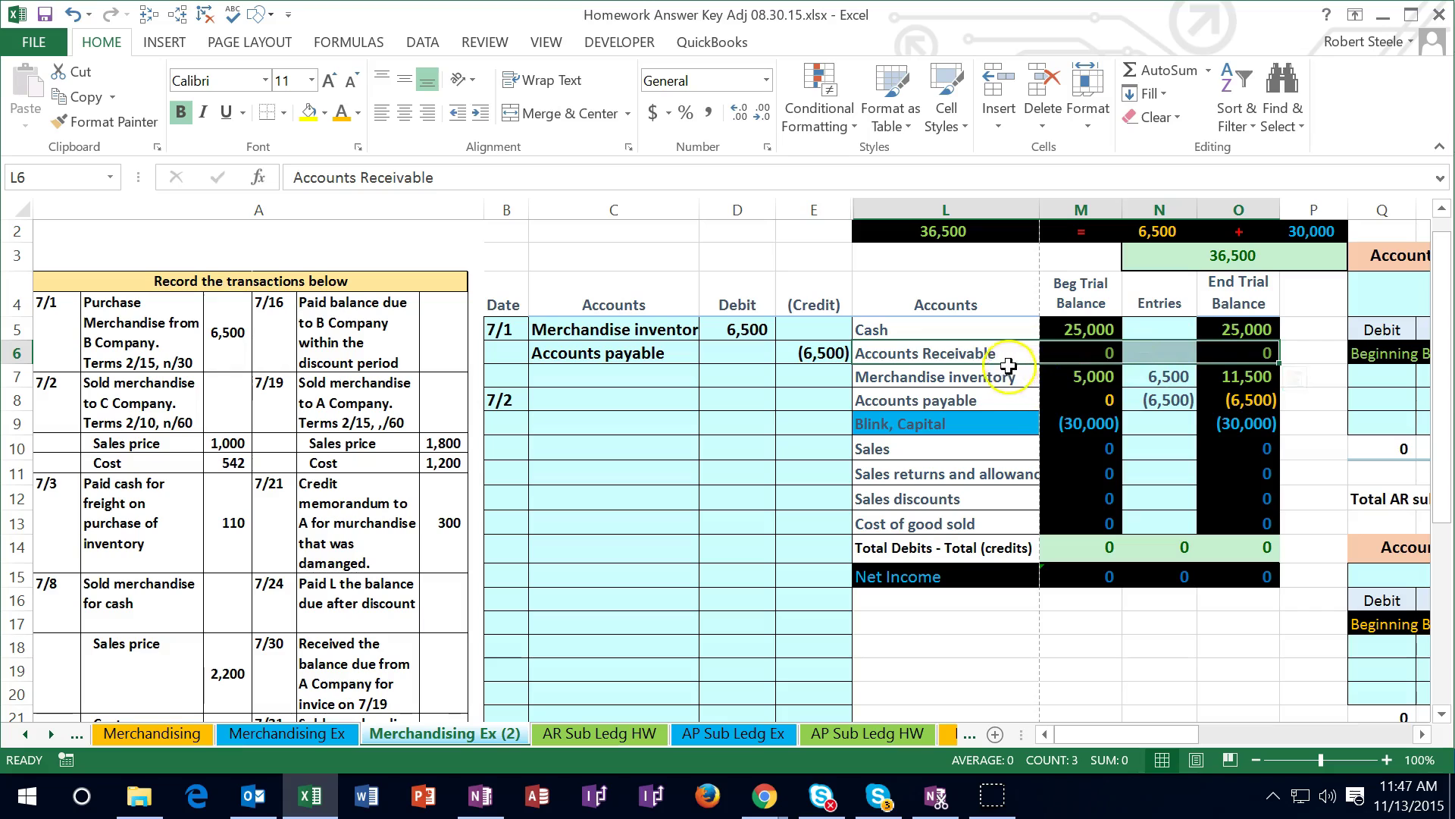
left_click(948, 354)
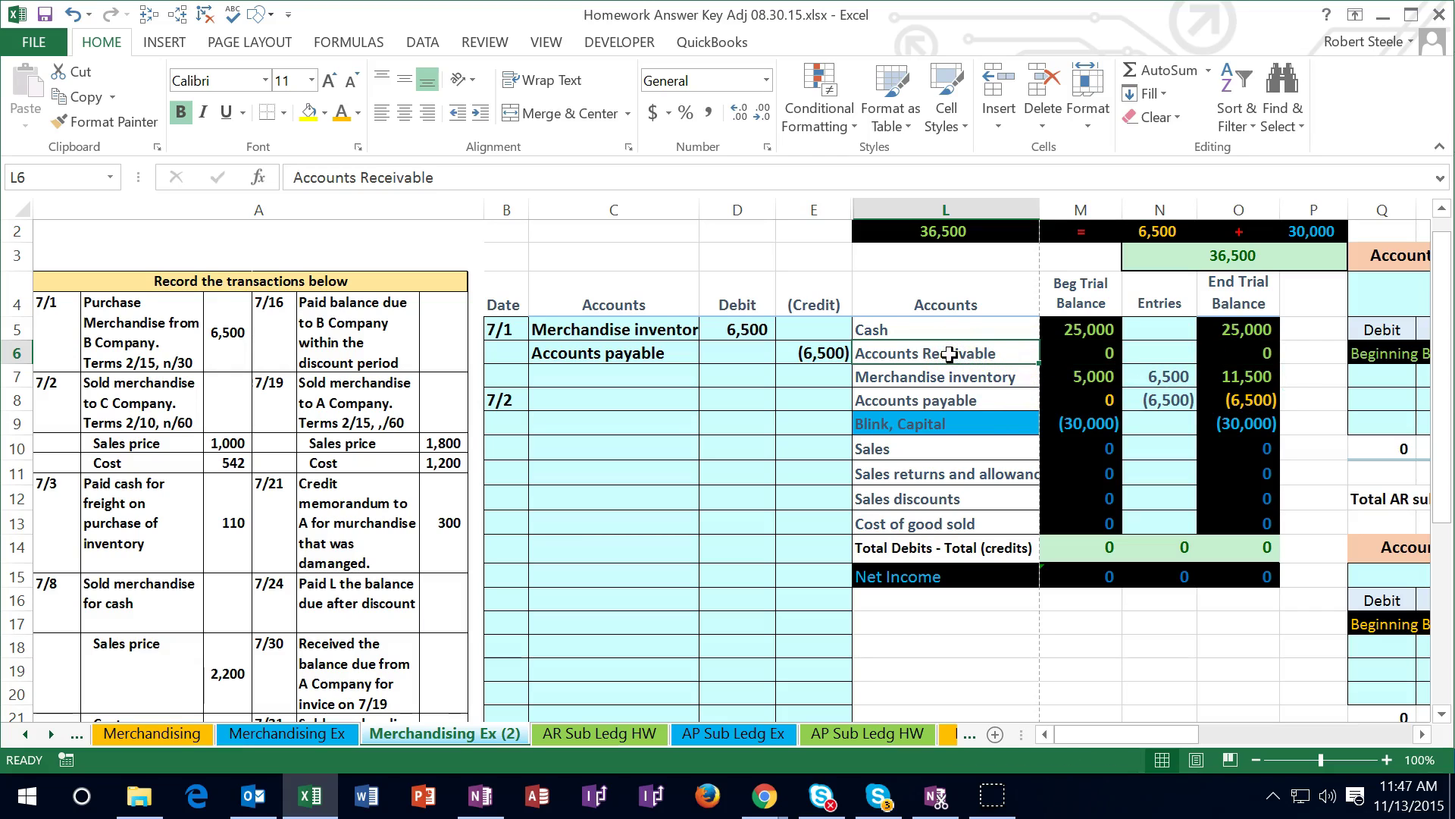
right_click(949, 354)
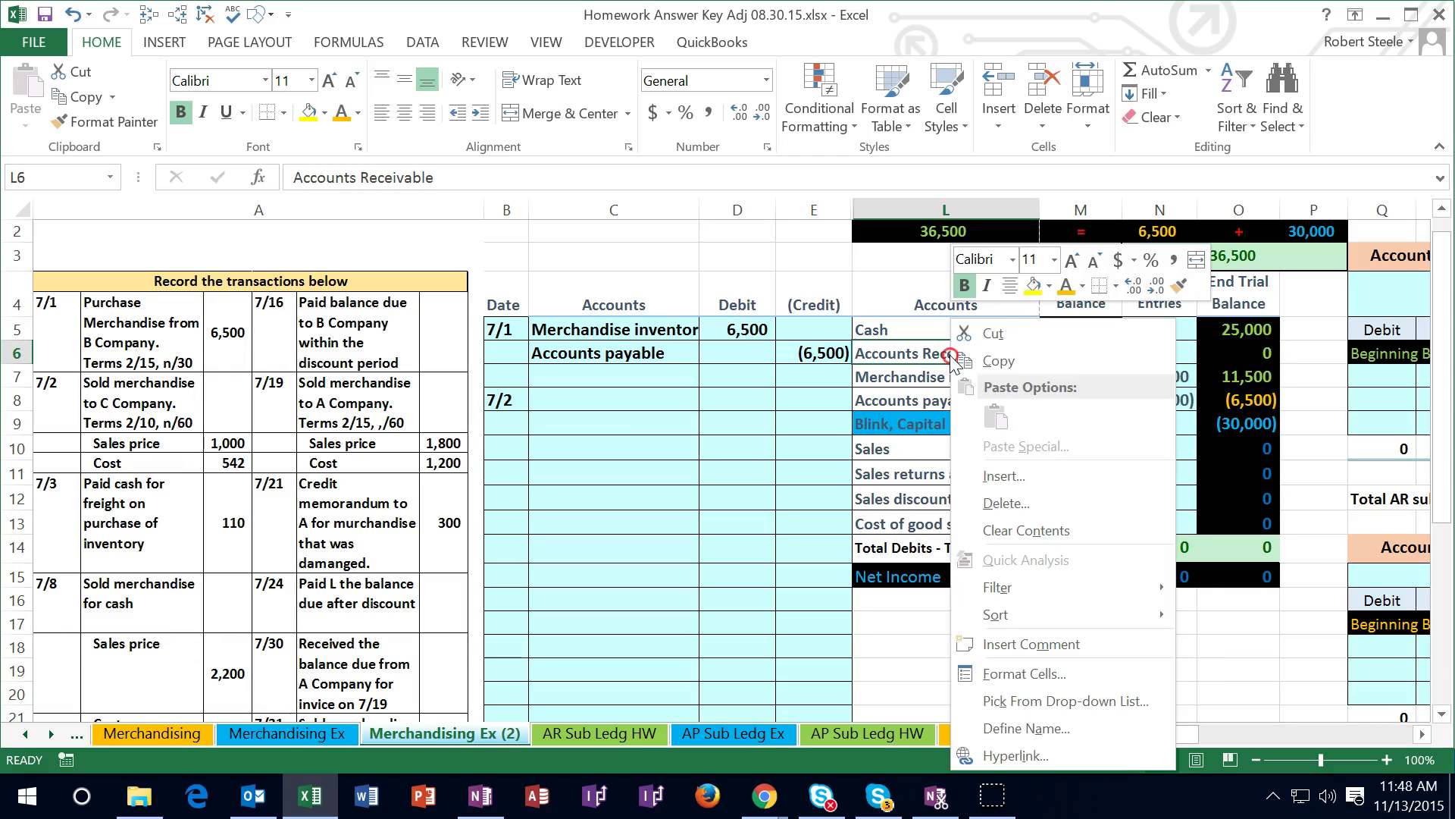
left_click(919, 274)
left_click(612, 404)
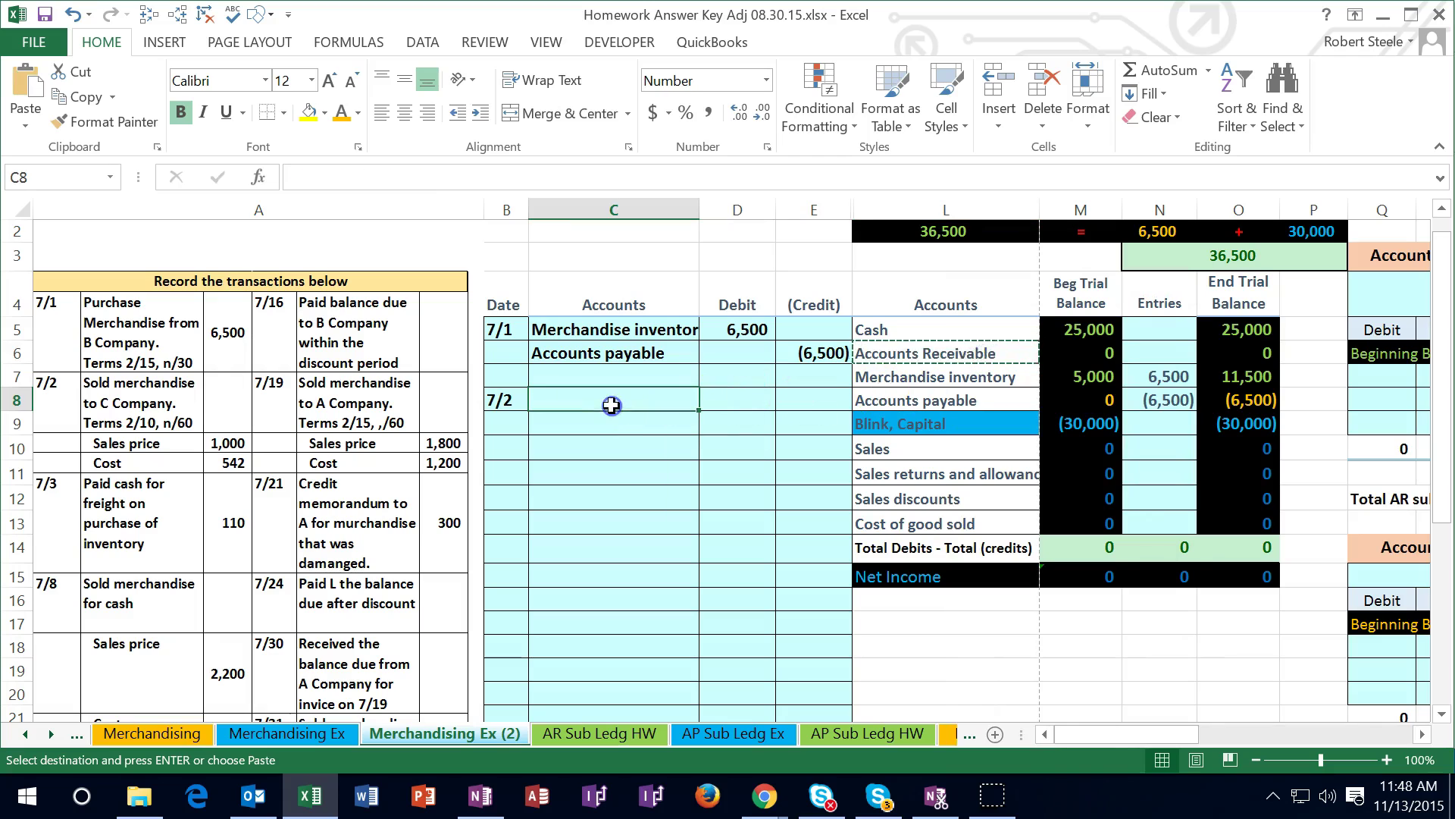
right_click(612, 404)
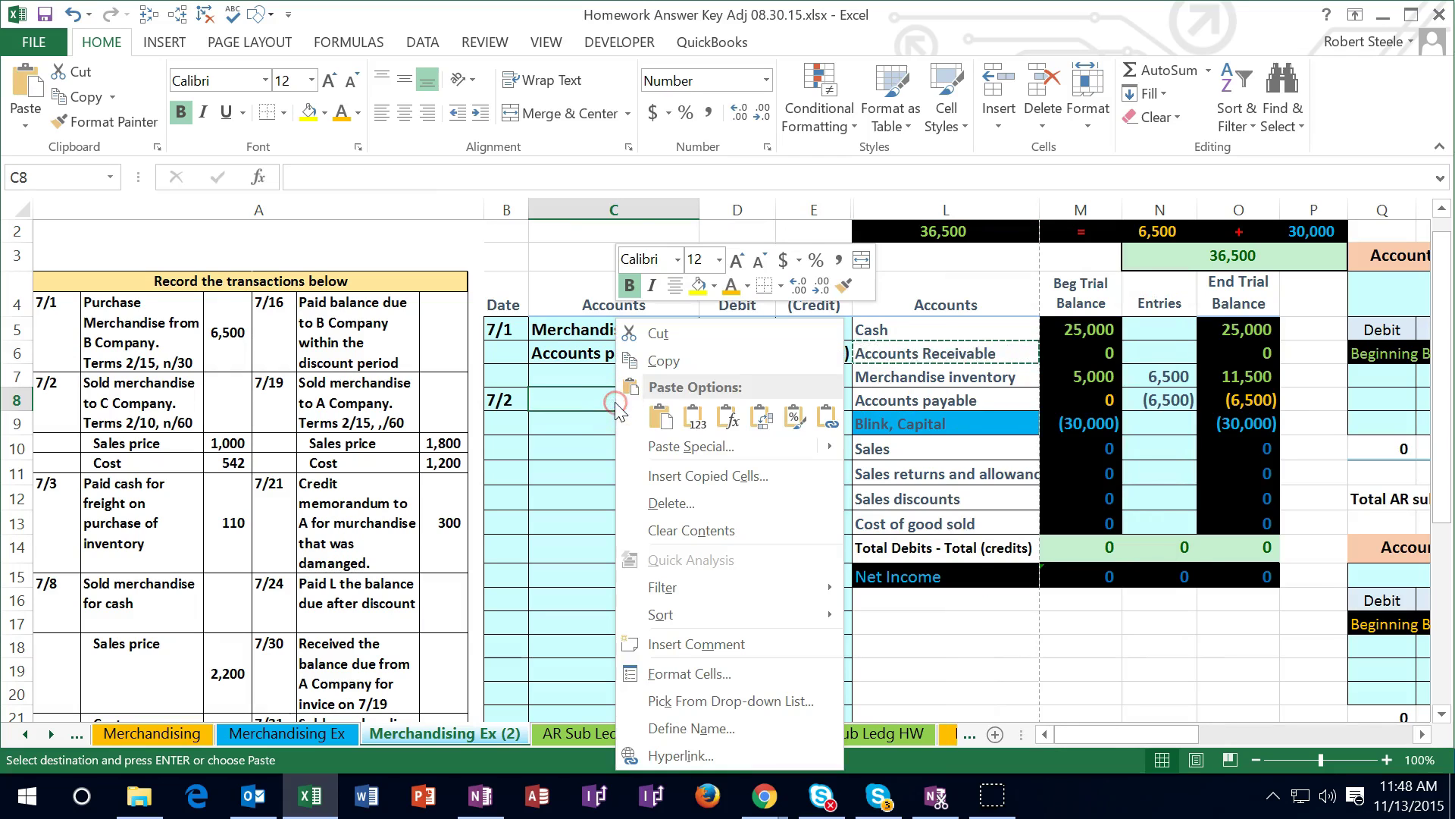
left_click(681, 423)
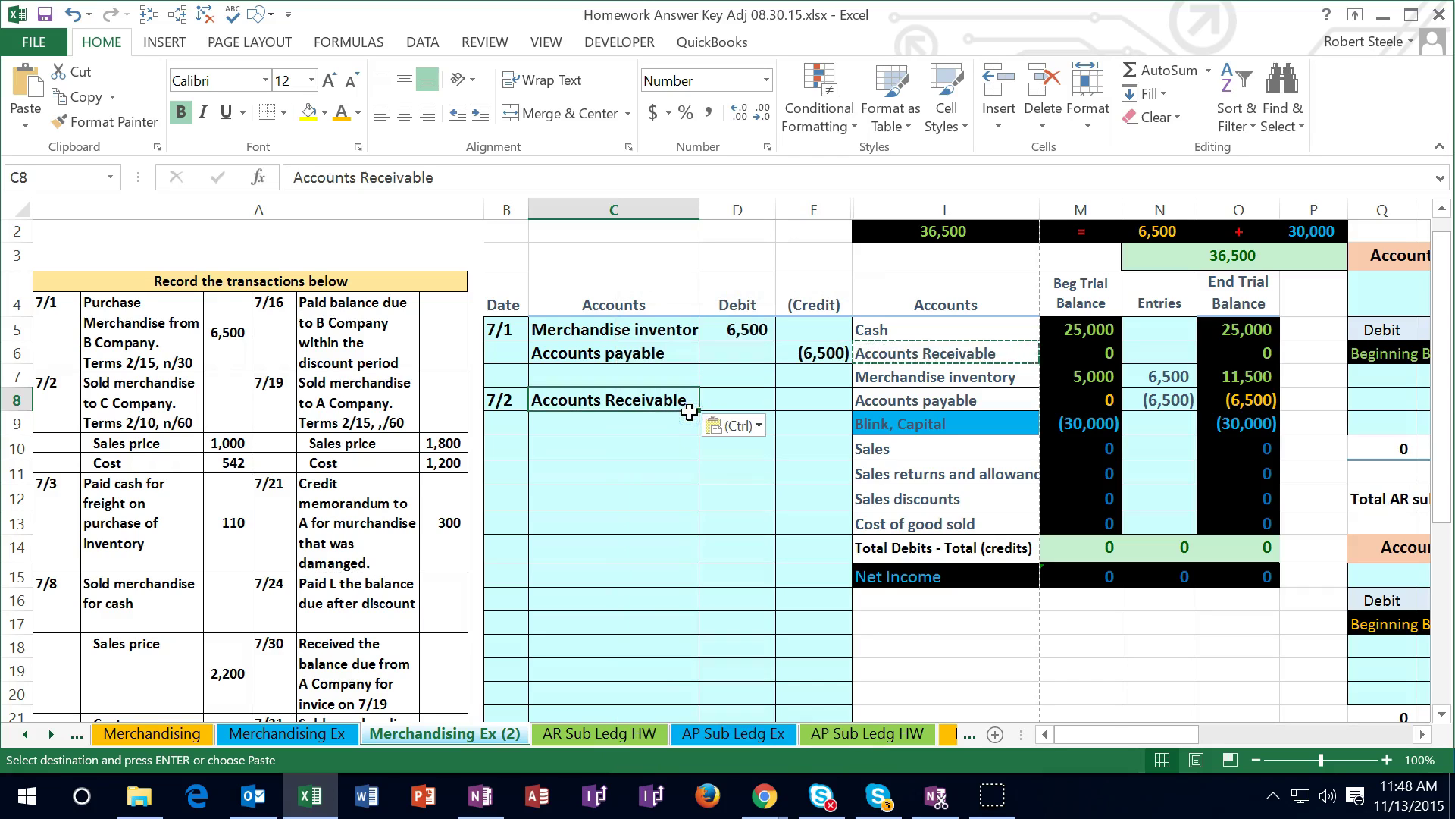
Enter a 1,000 debit in D8 and the matching credit in E9 with the formula =-D8.
left_click(712, 397)
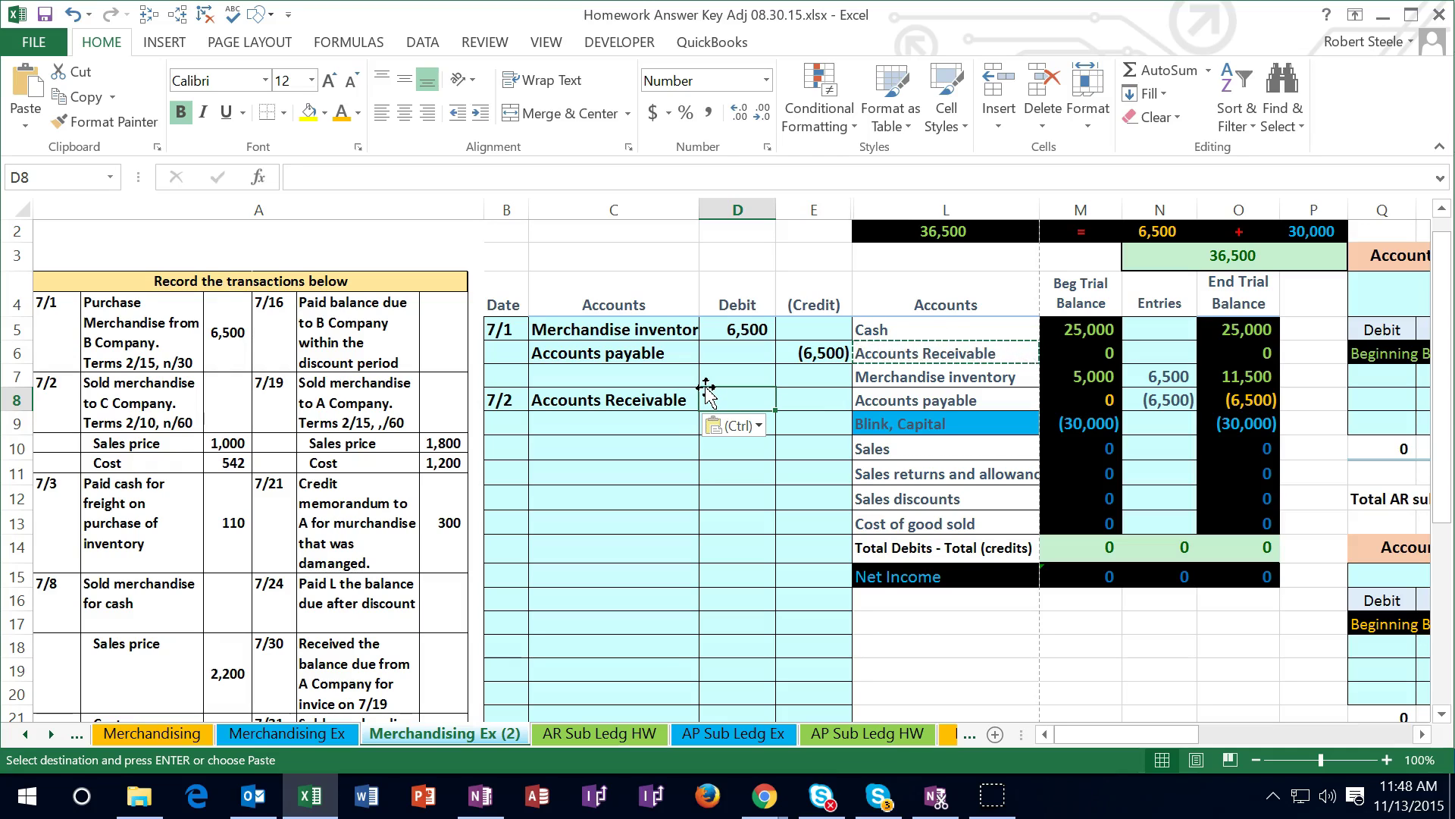
type("1,00")
type("00")
key("Return")
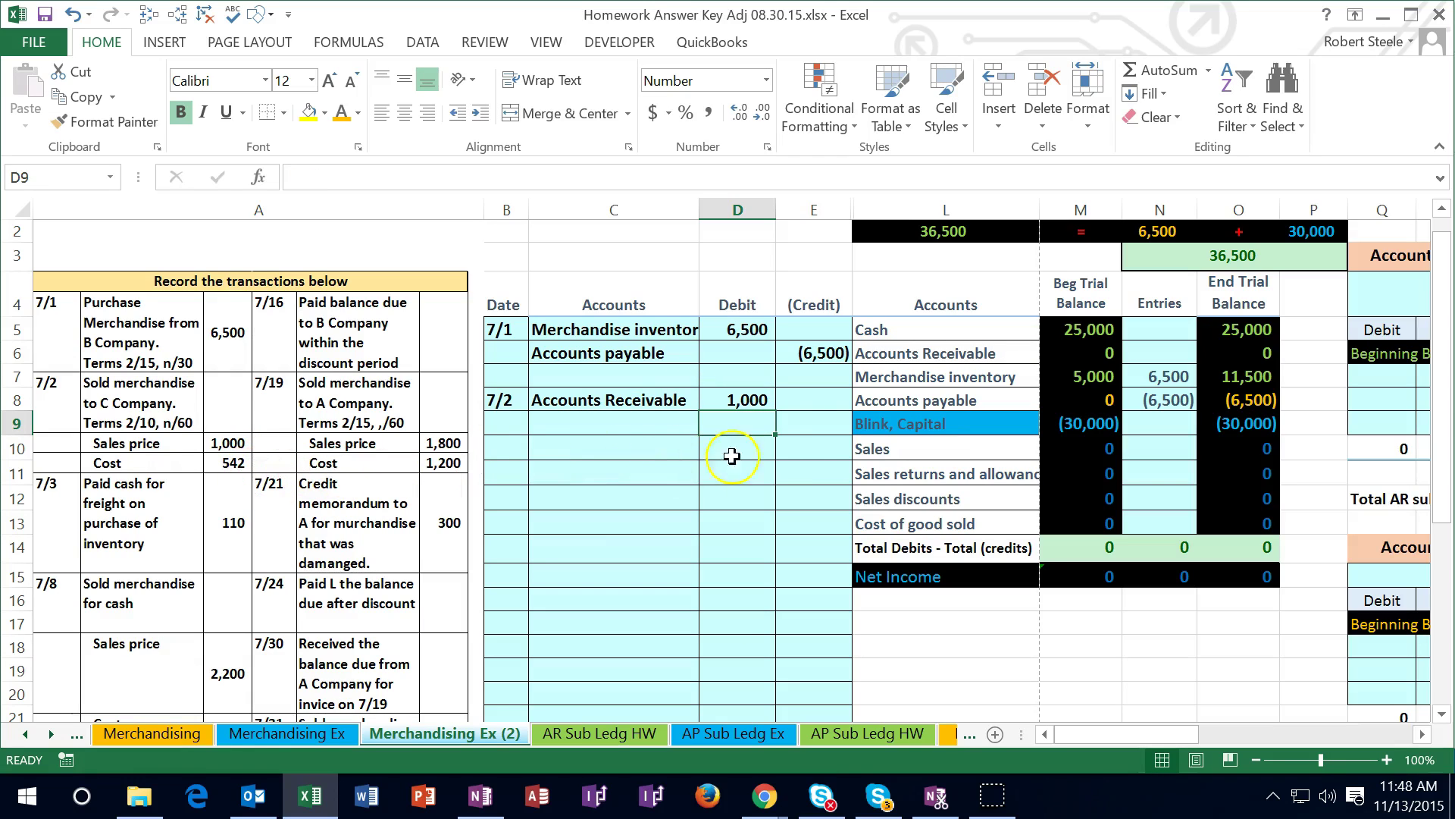
left_click(806, 415)
type("-")
key("Left")
key("Up")
key("ctrl+Return")
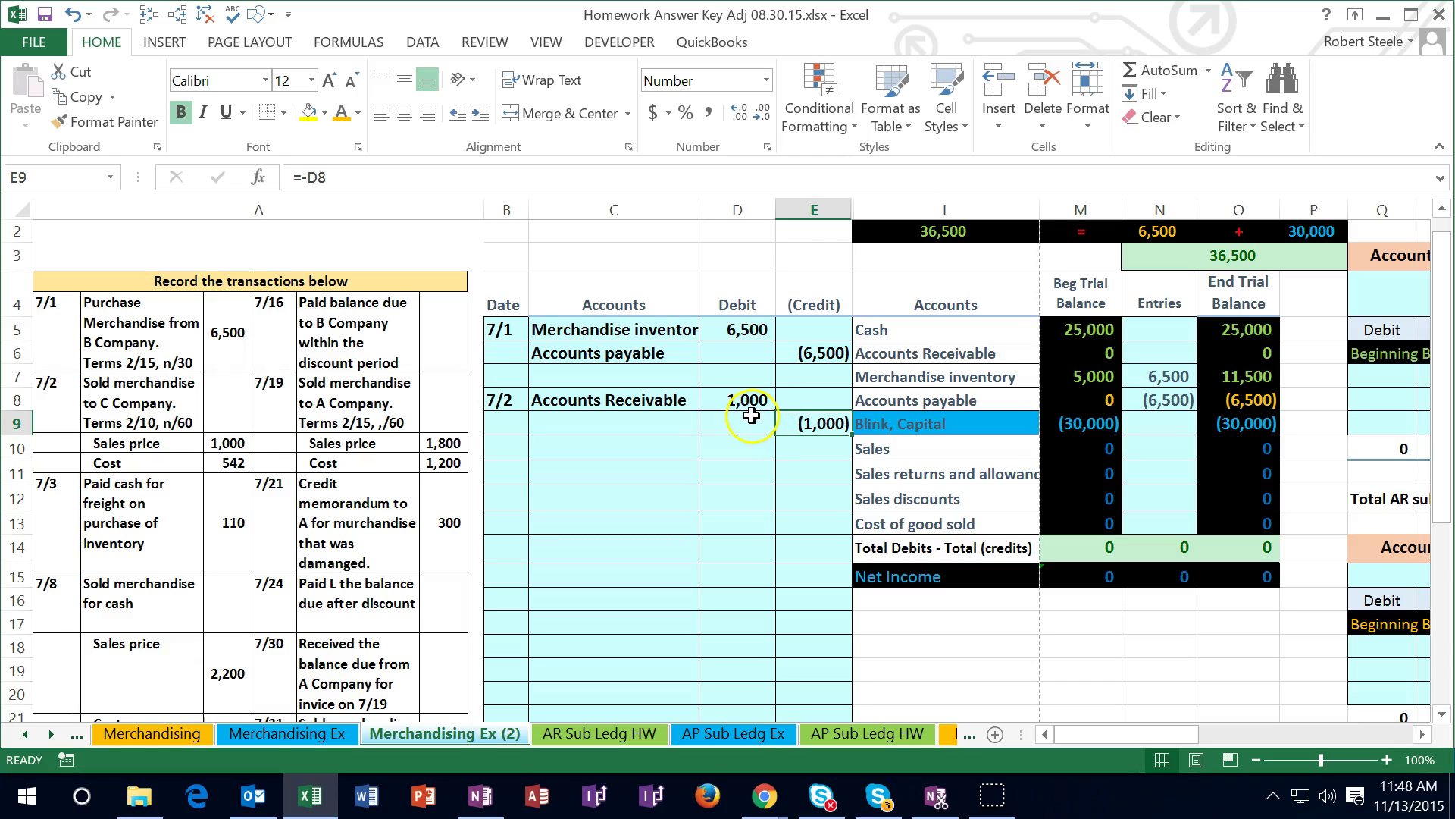
Copy the Sales account name from the trial balance into C9, pasting values only.
left_click(885, 449)
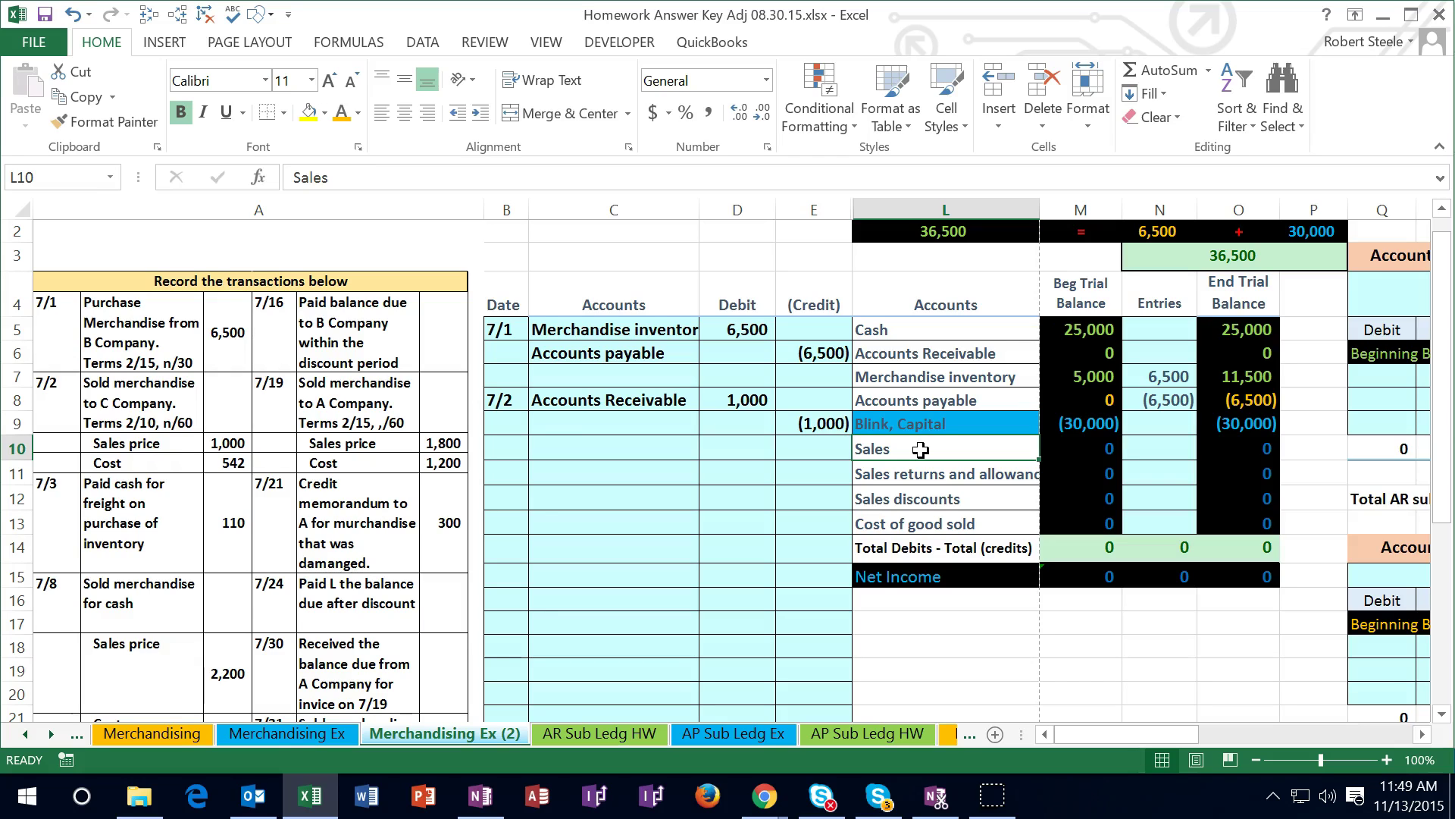
right_click(920, 449)
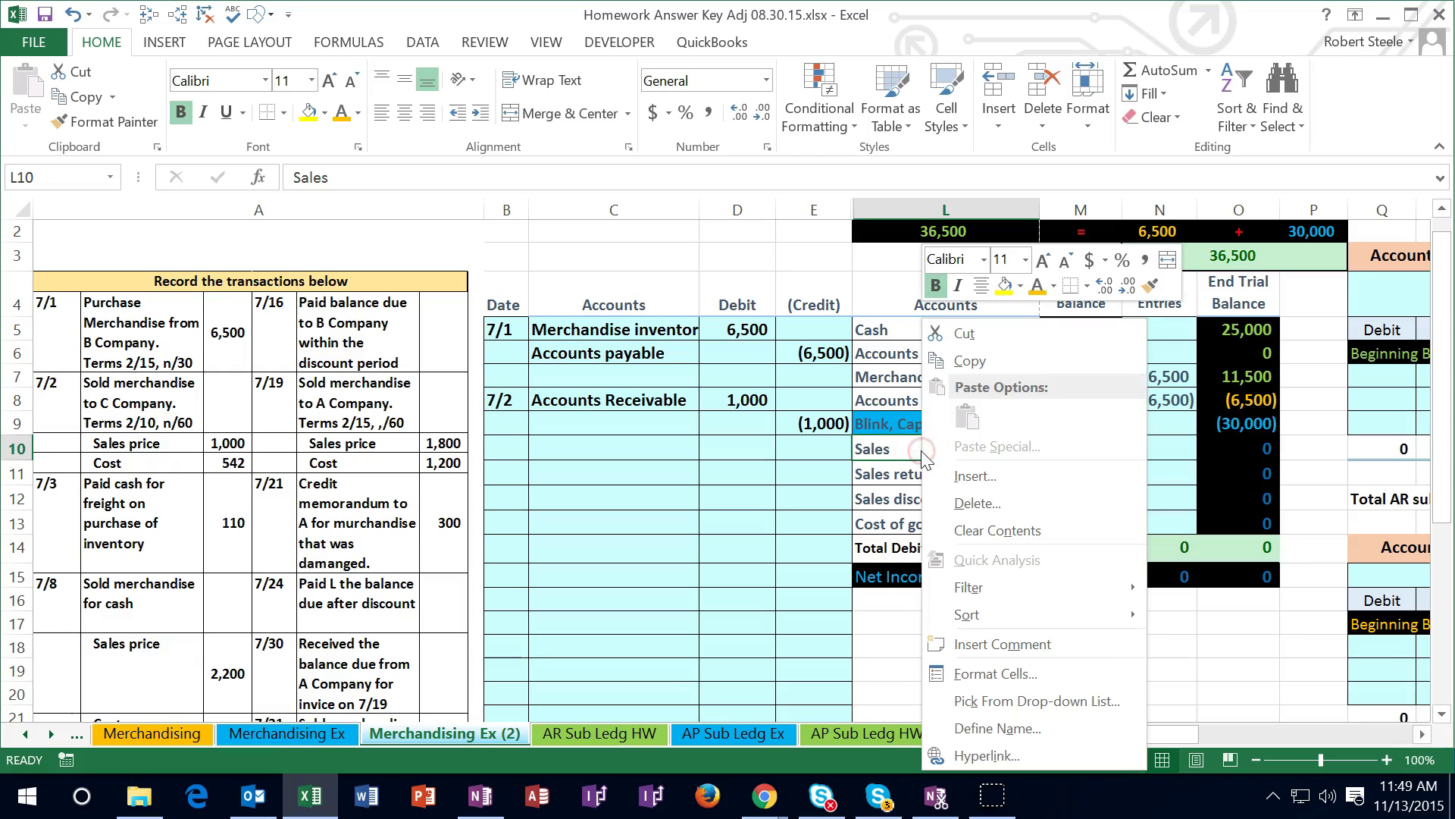
left_click(978, 364)
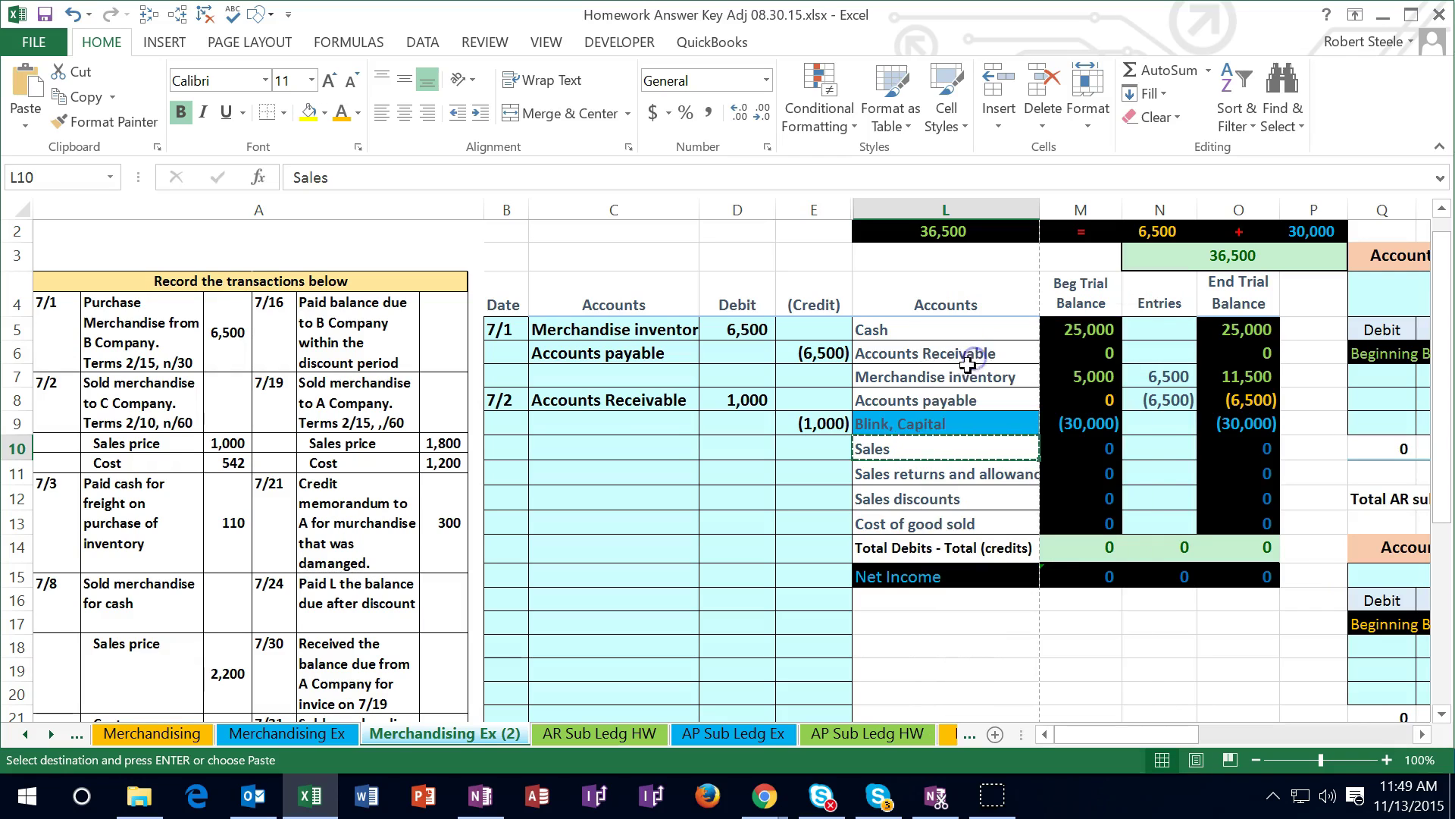
right_click(637, 424)
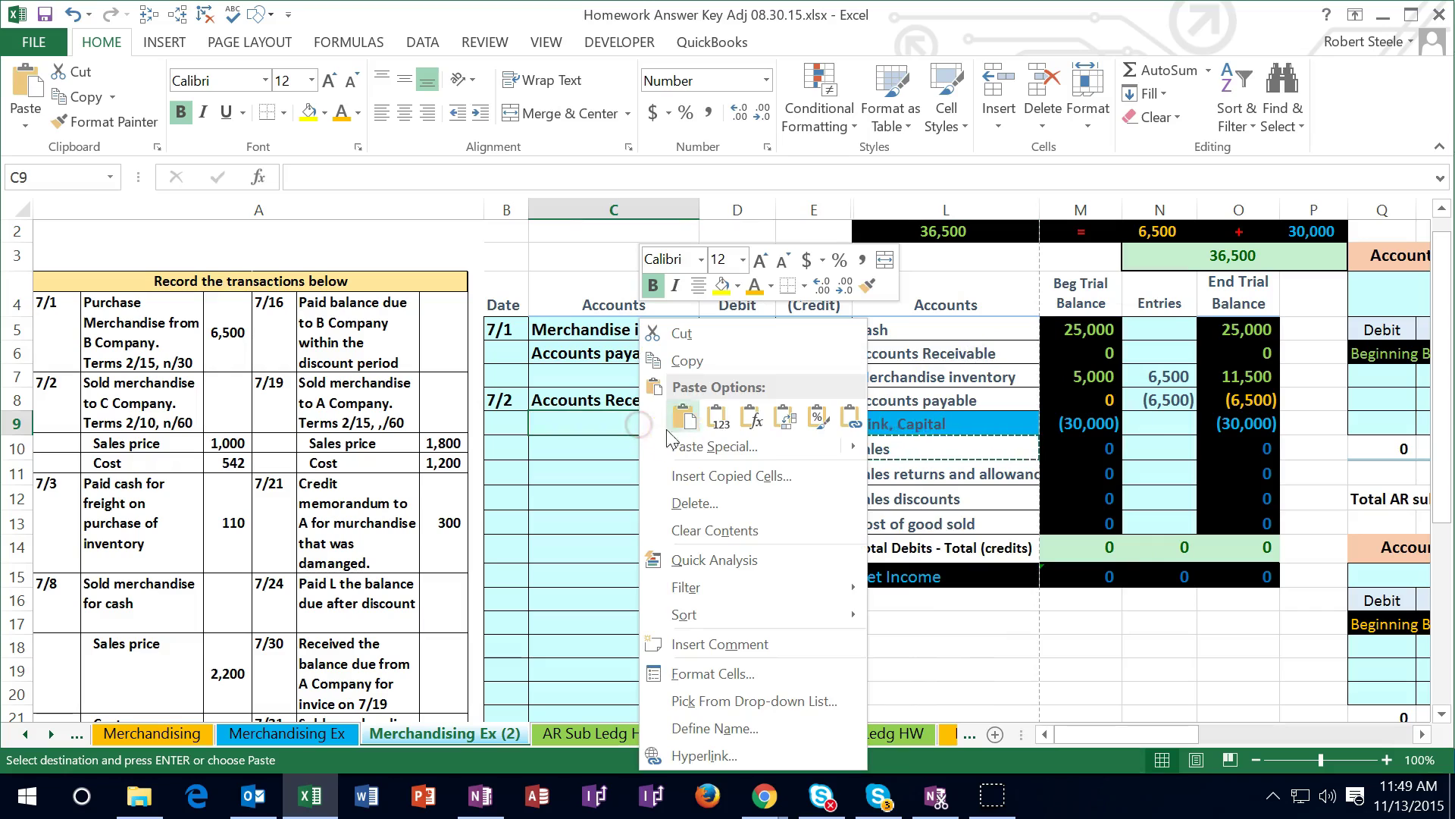
left_click(705, 417)
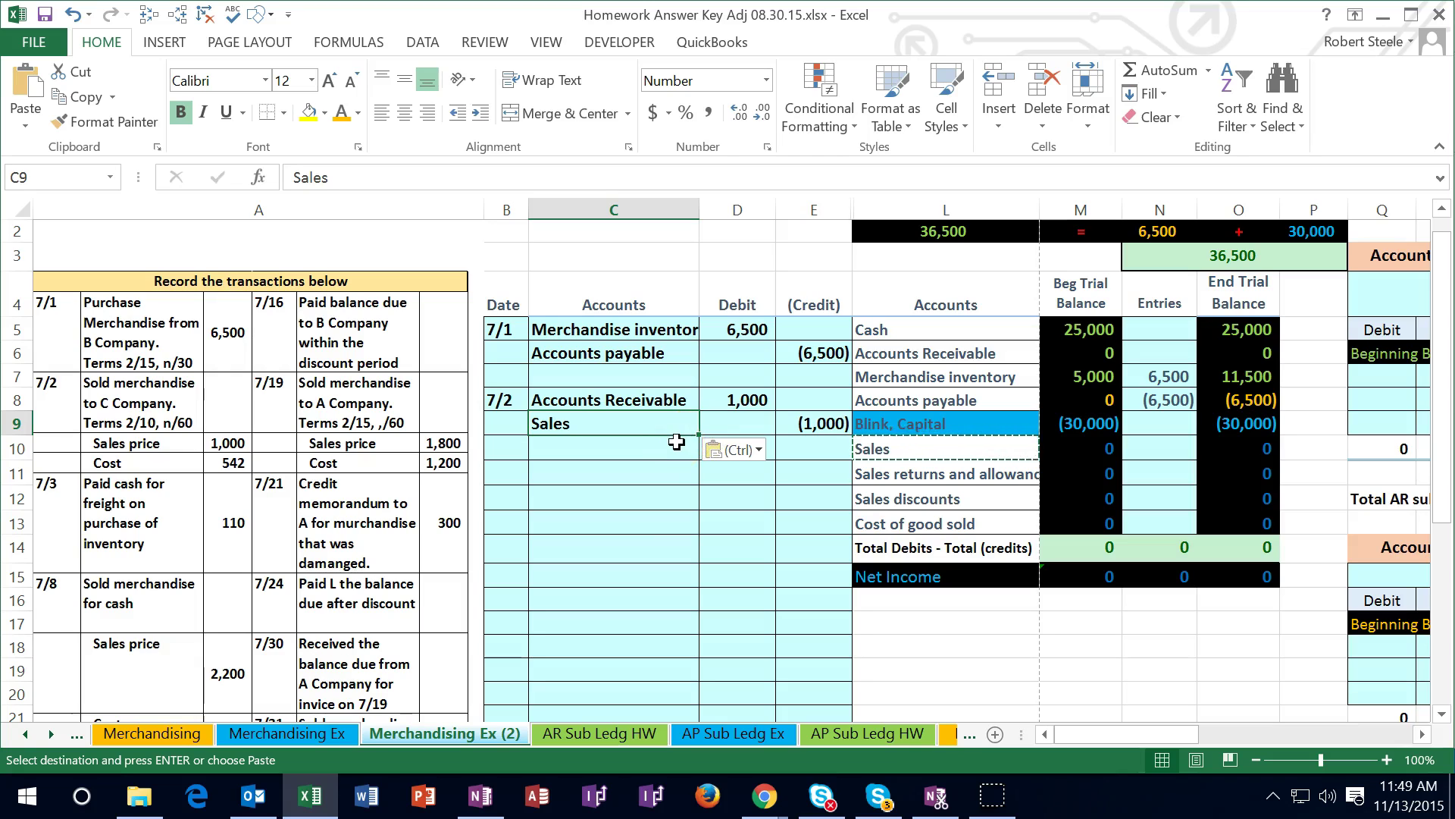
Post the accounts receivable debit to the trial balance entries in N6 with the formula =D8.
left_click(1160, 351)
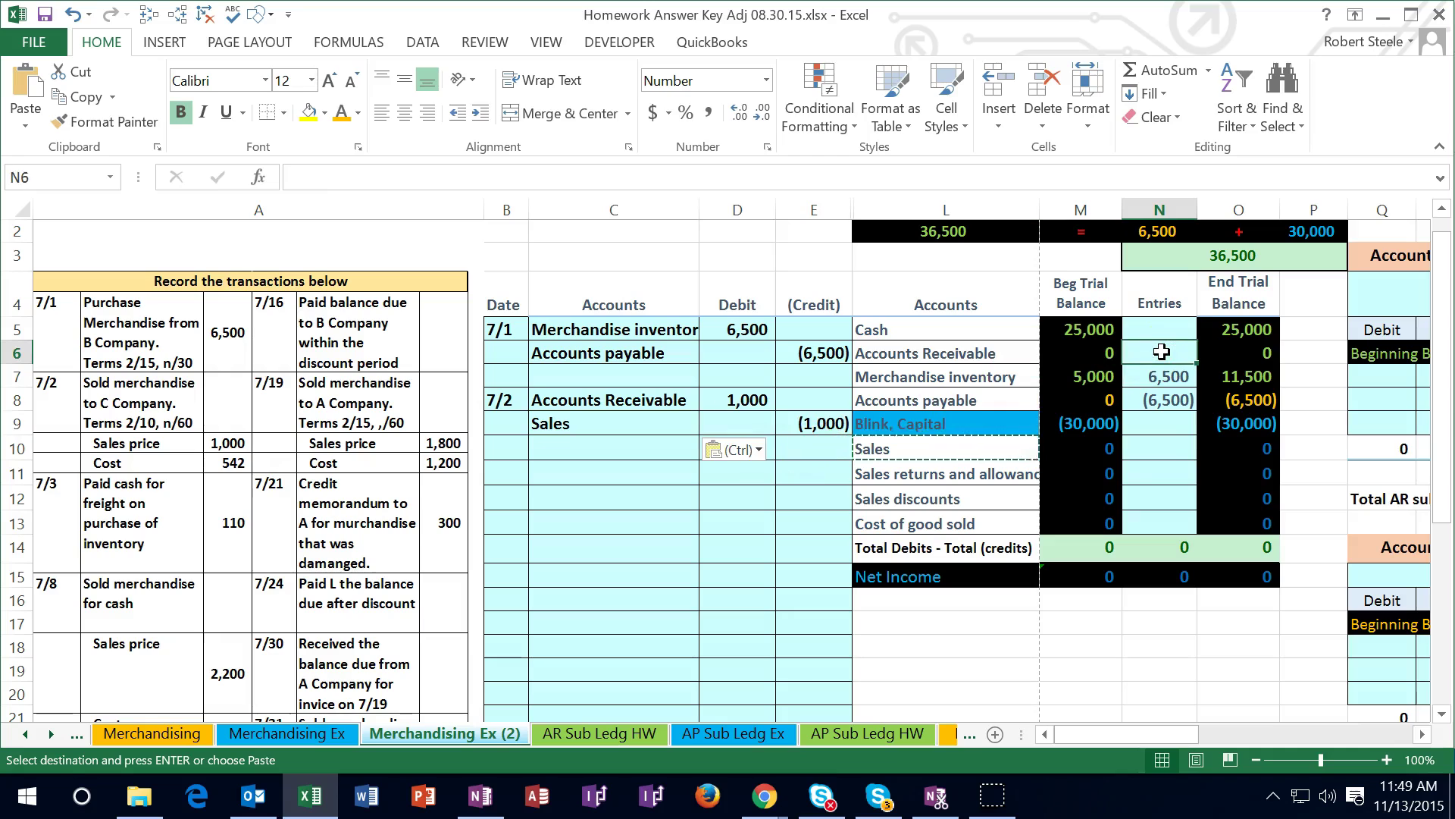
type("=")
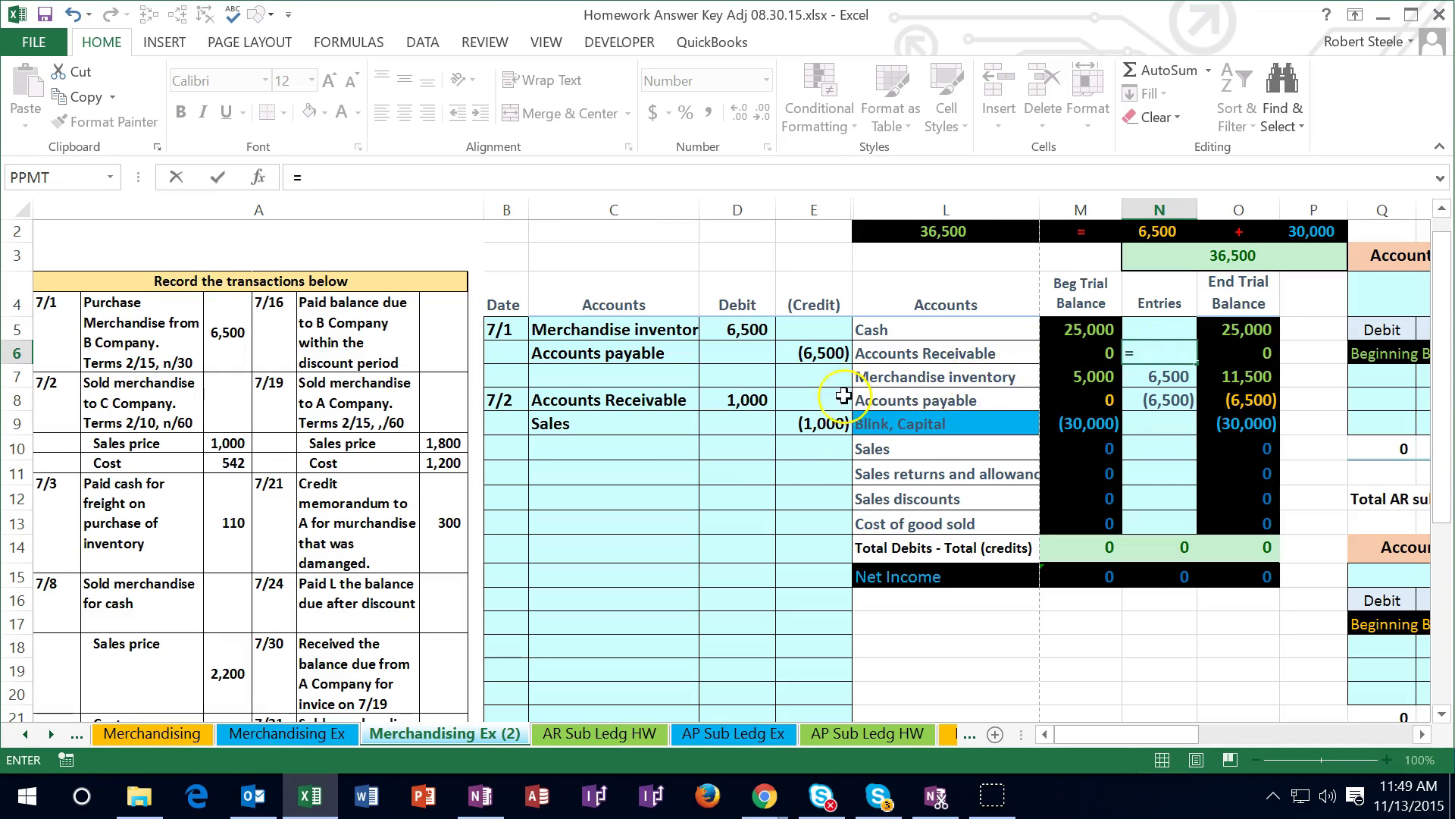
left_click(747, 400)
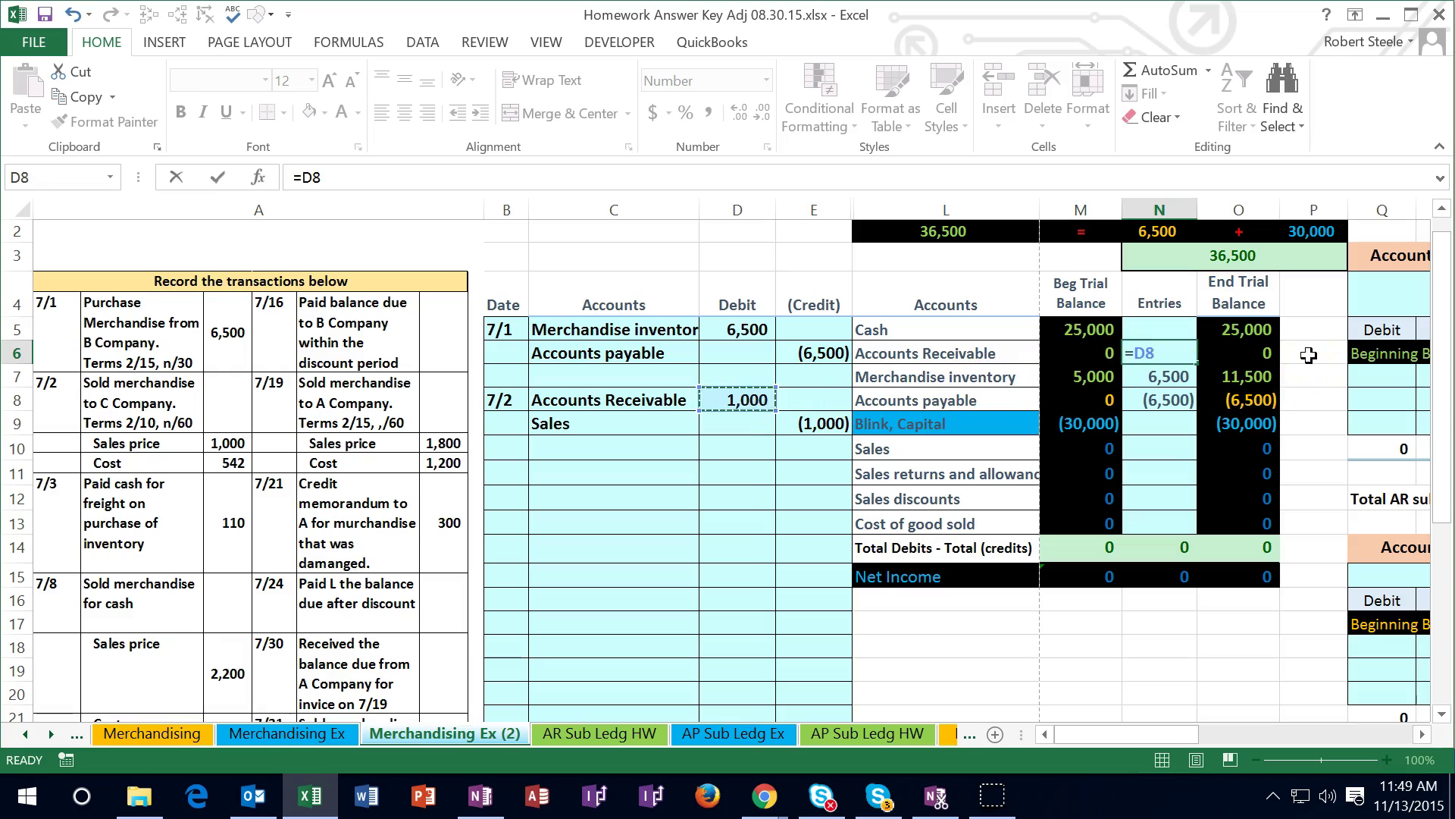
key("Return")
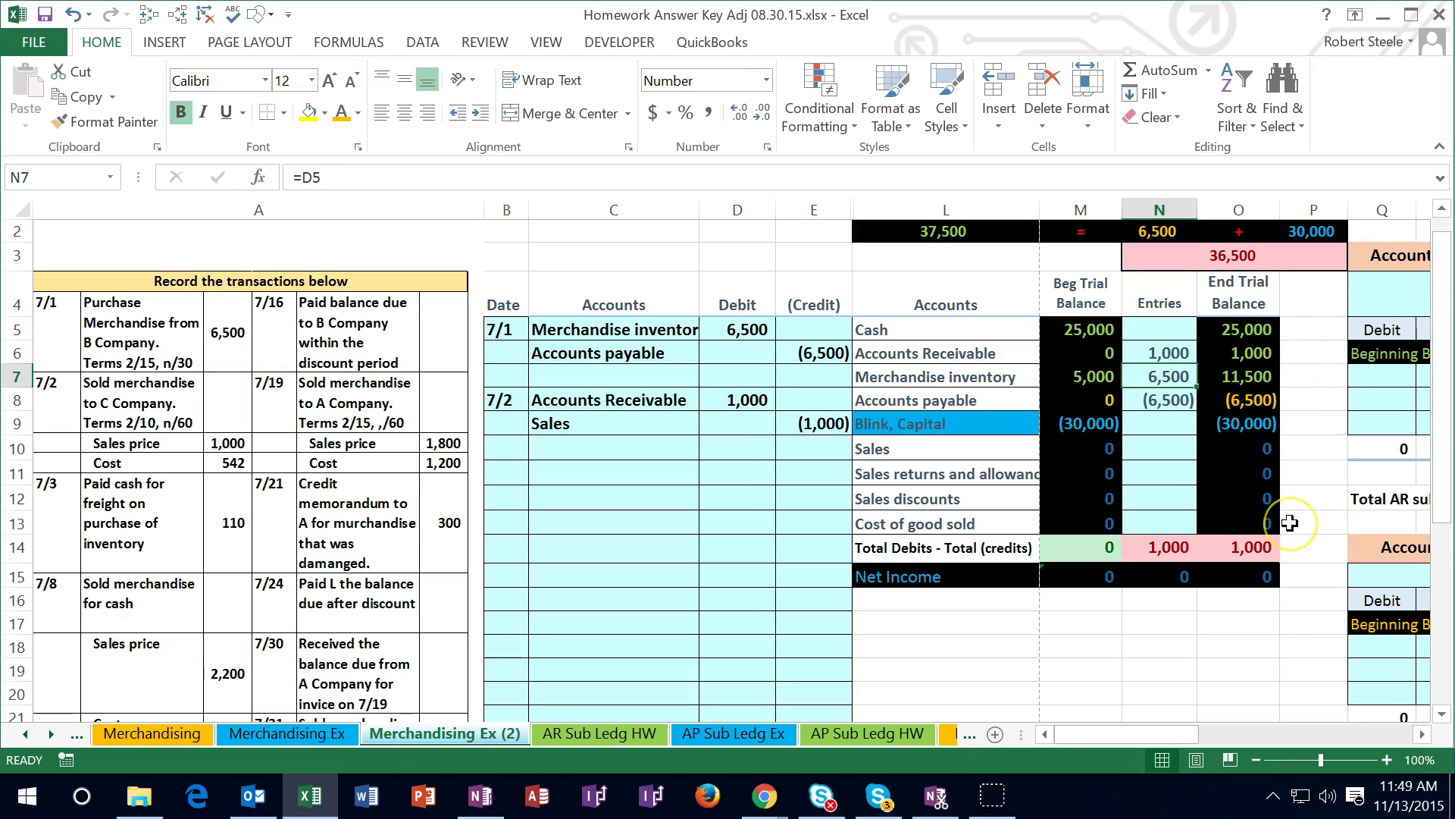
Post the sales credit to the trial balance entries in N10 with the formula =E9, and check the net income formula in O15.
left_click(1158, 449)
type("=")
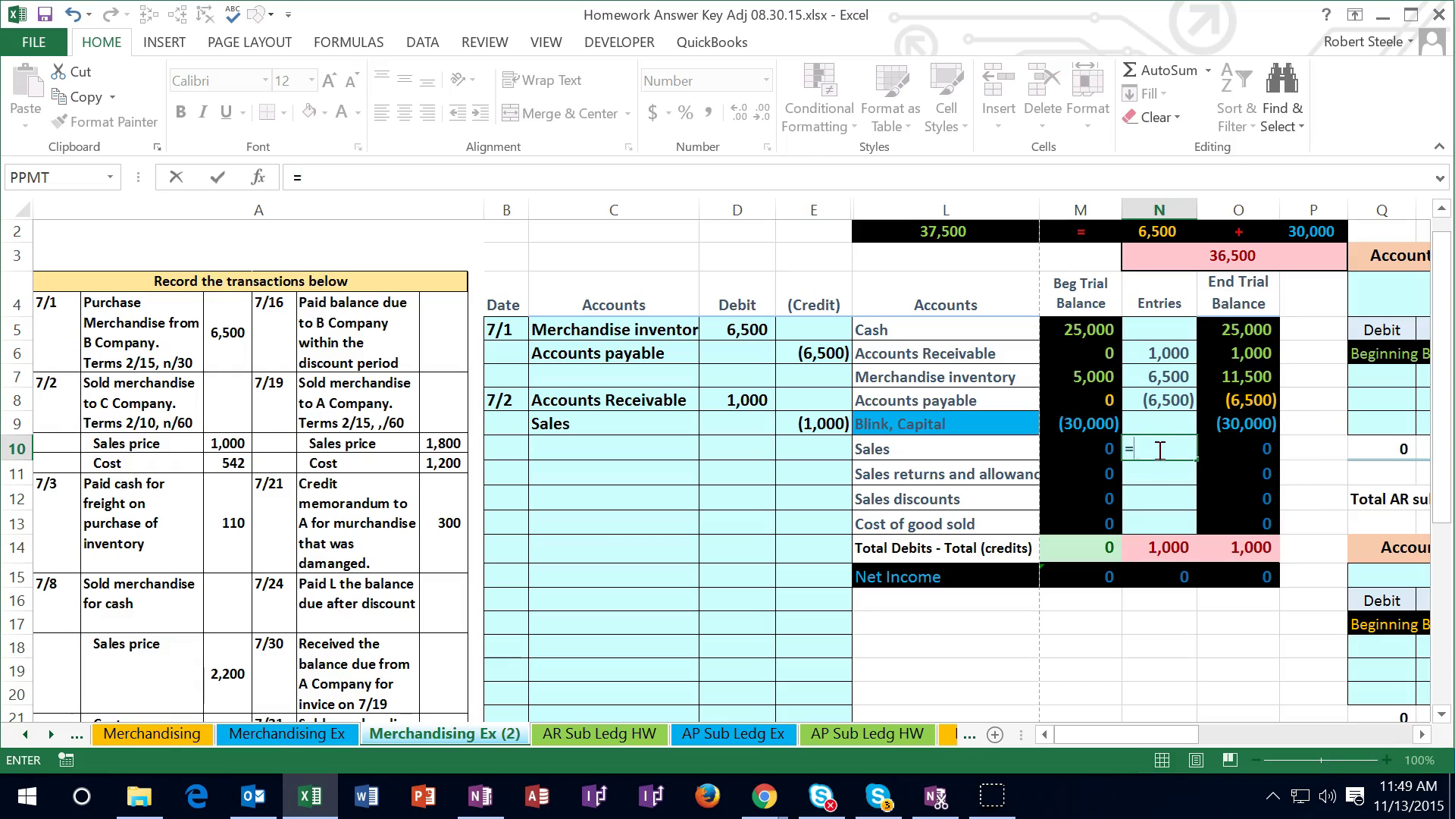
left_click(826, 424)
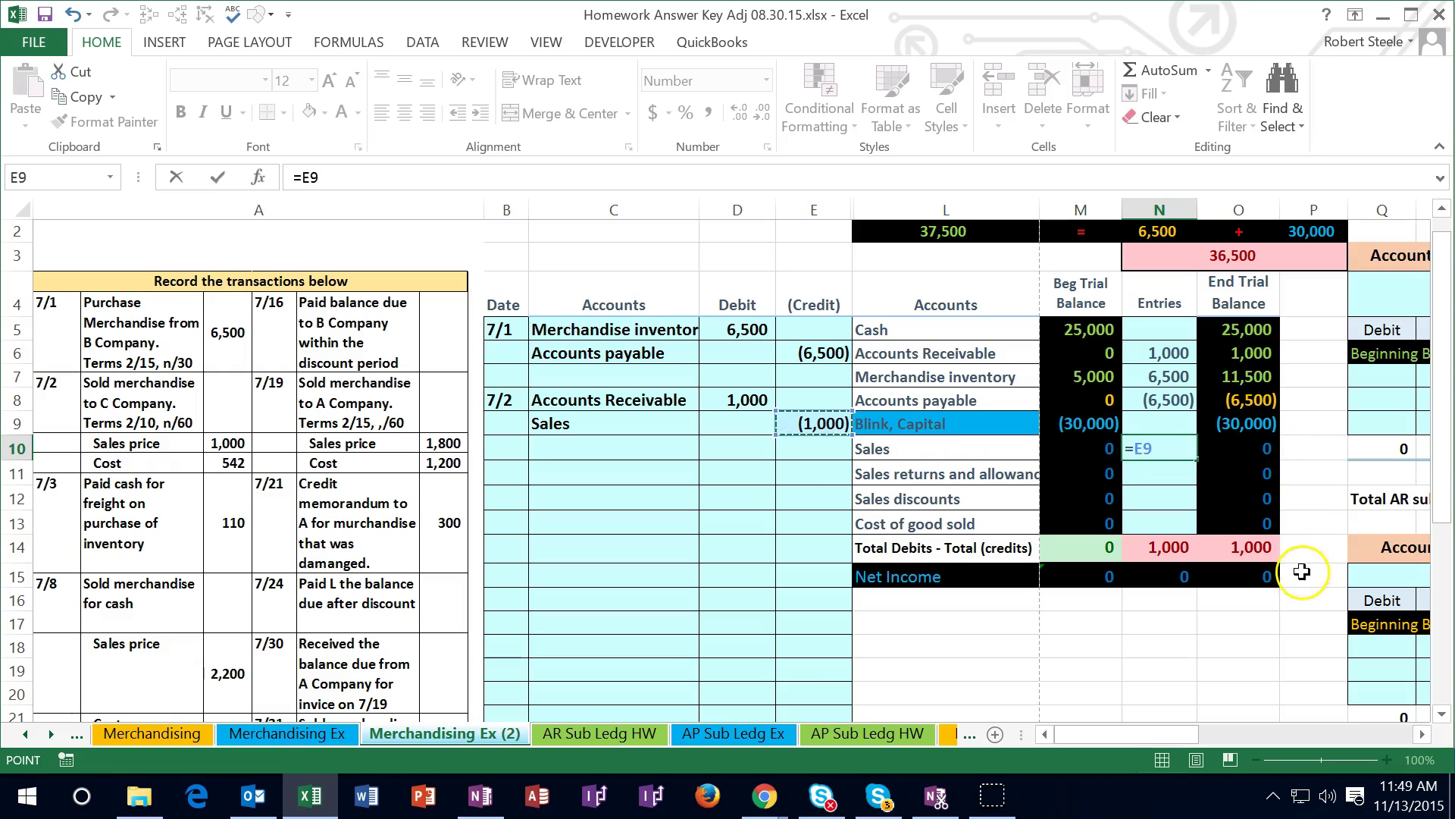
key("ctrl+Return")
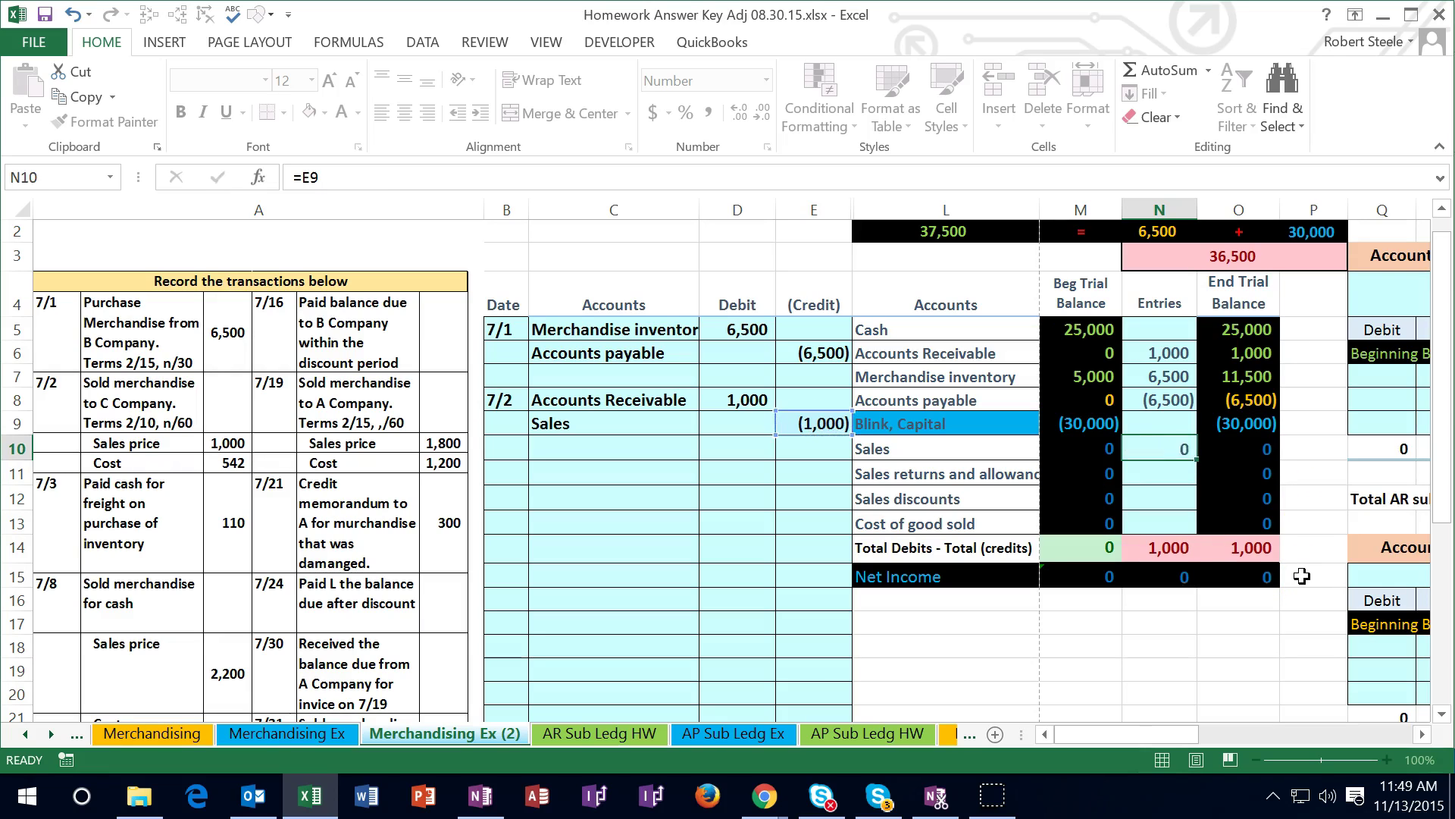
key("Return")
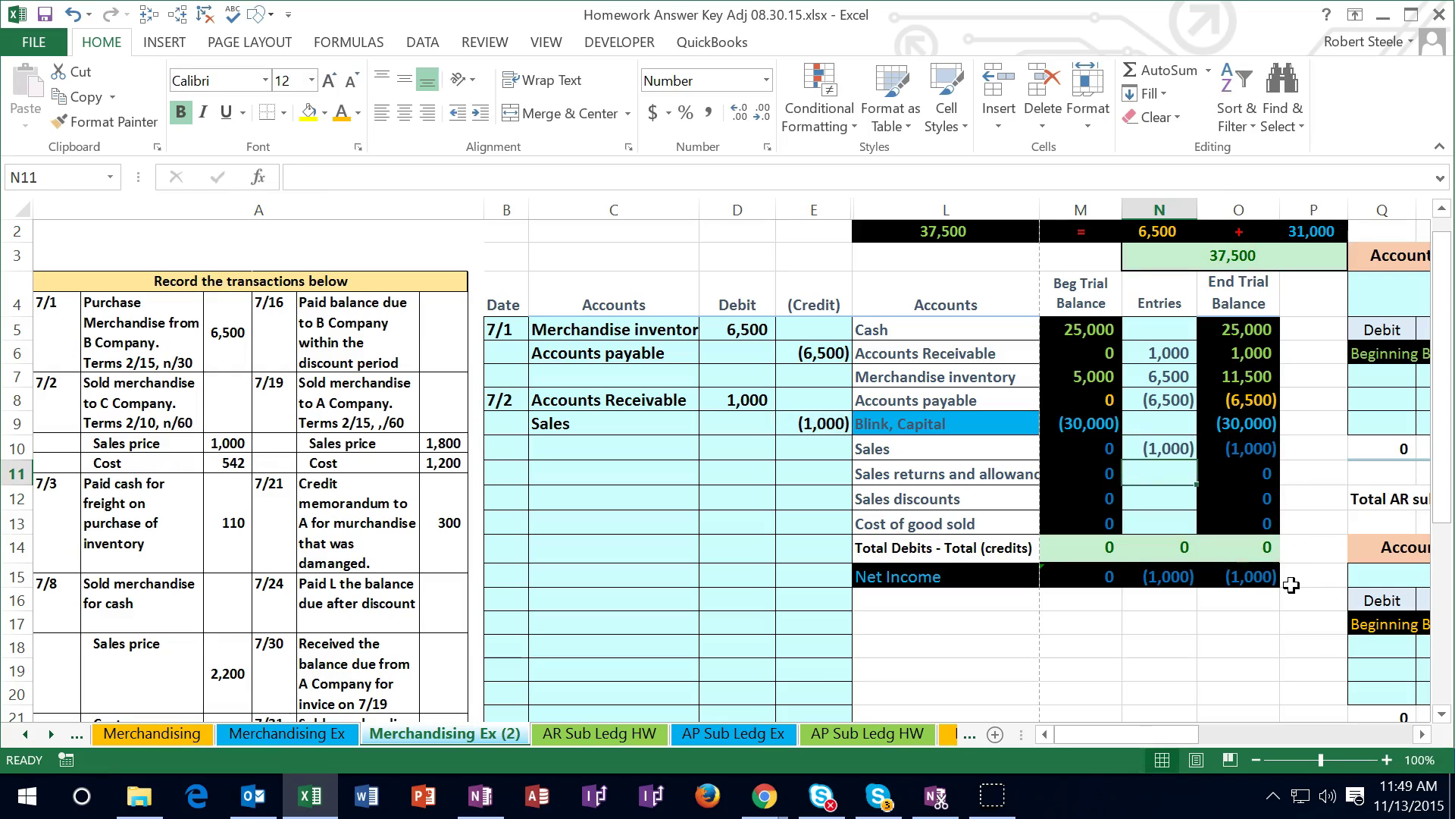
left_click(1253, 451)
left_click_drag(1254, 451, 1255, 523)
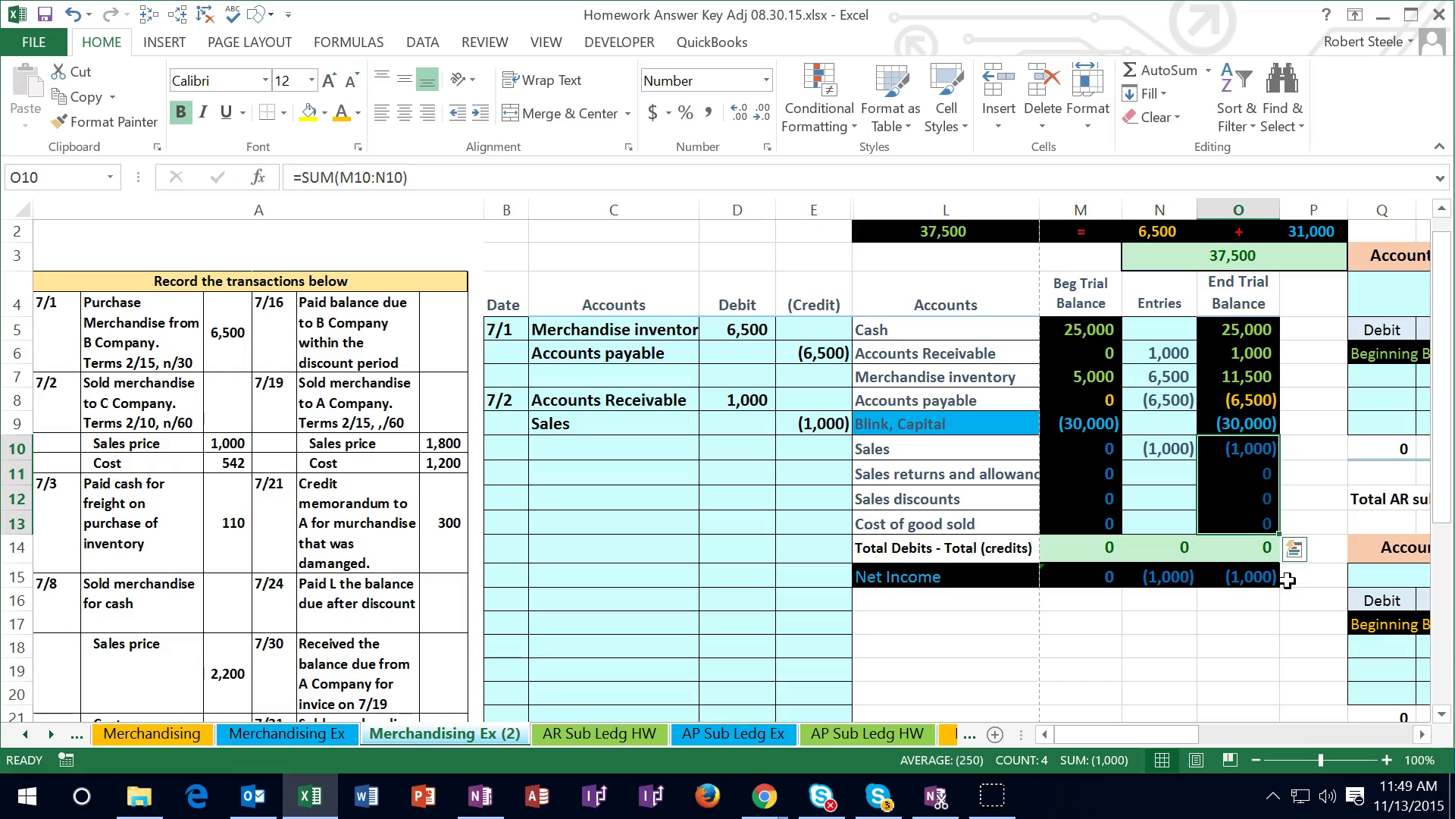
double_click(1247, 580)
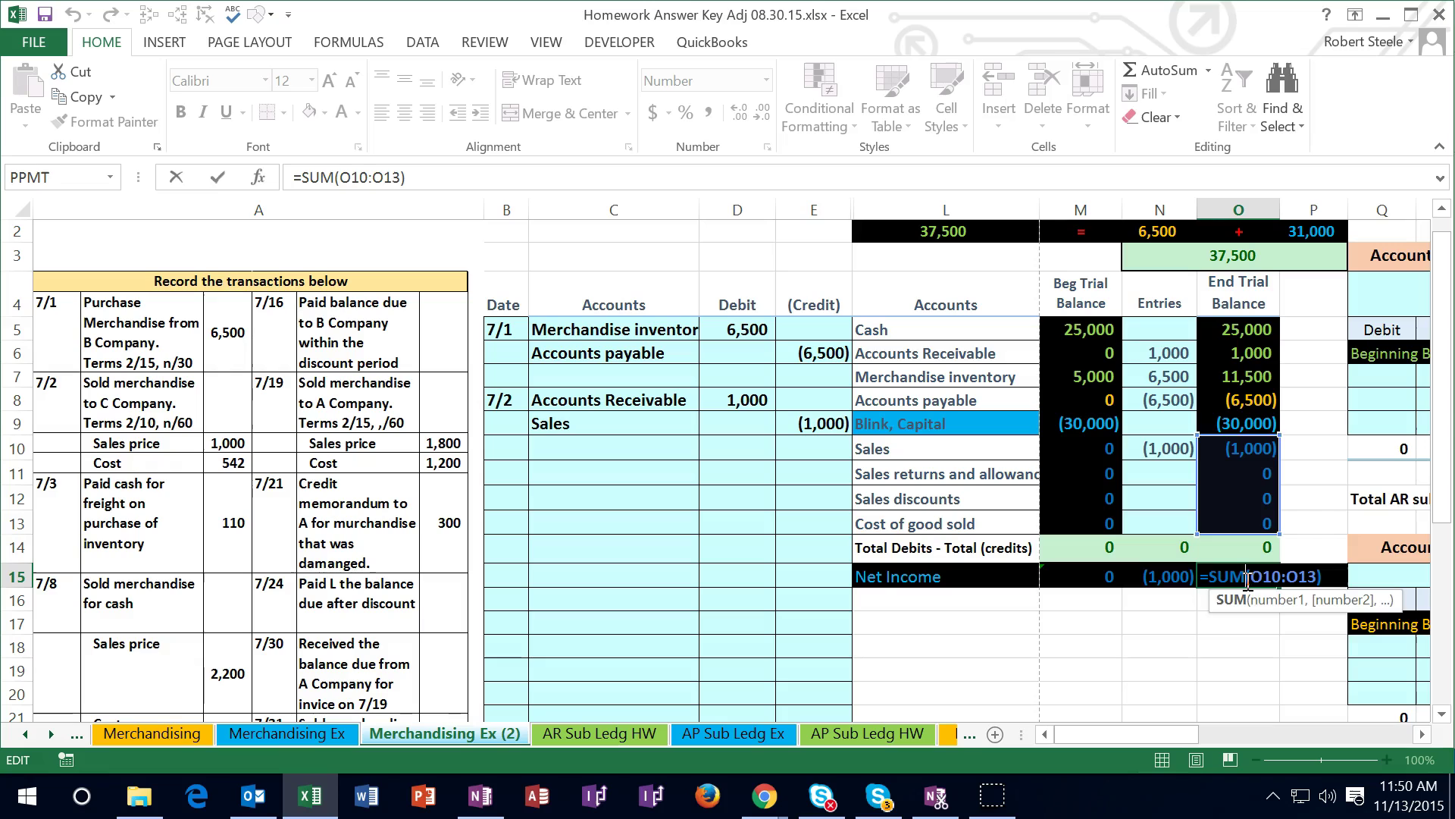
key("Return")
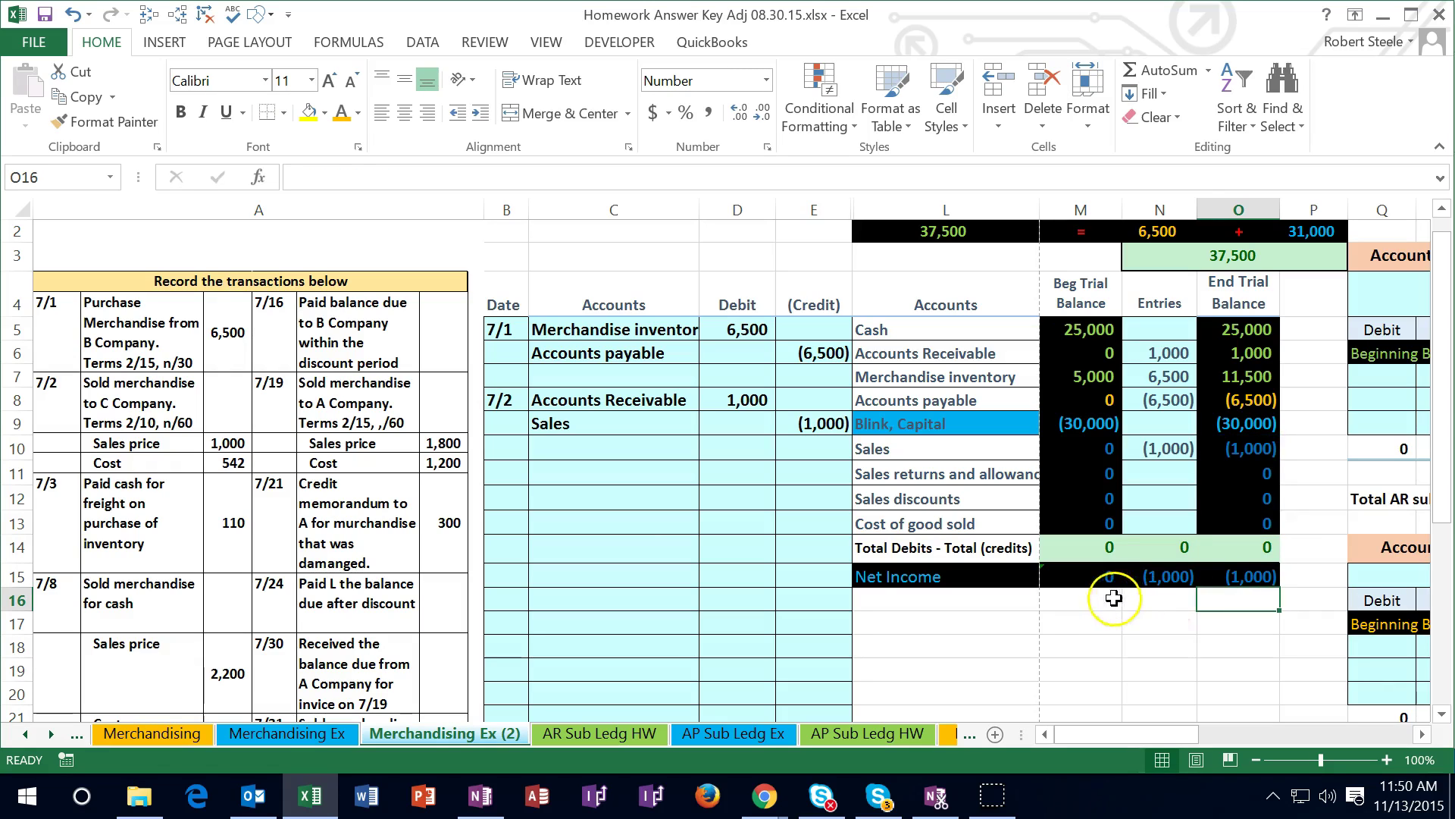
Copy the Merchandise inventory account name from the trial balance into C12, pasting values only.
left_click(589, 468)
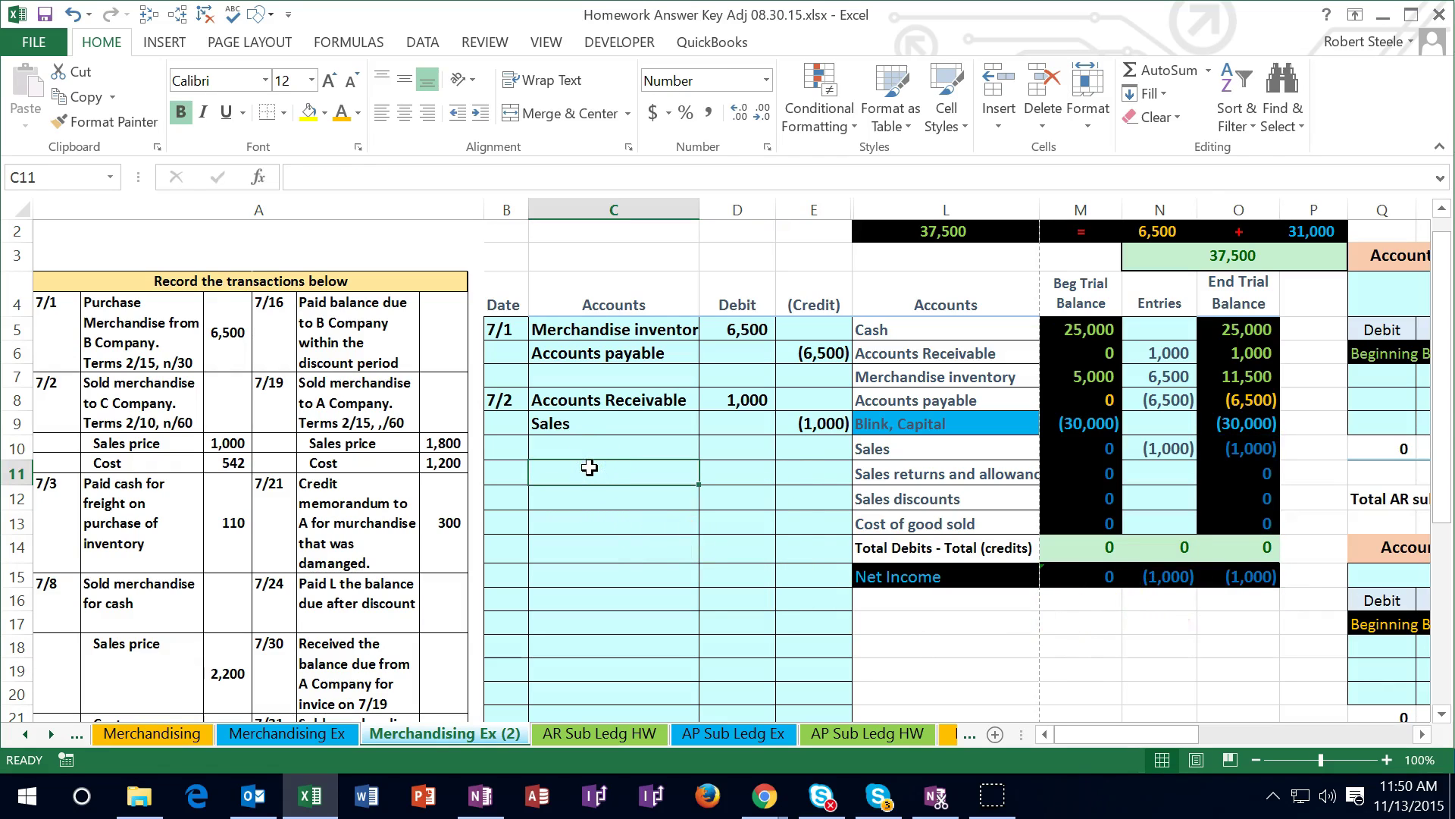
left_click(873, 378)
left_click_drag(873, 378, 1222, 372)
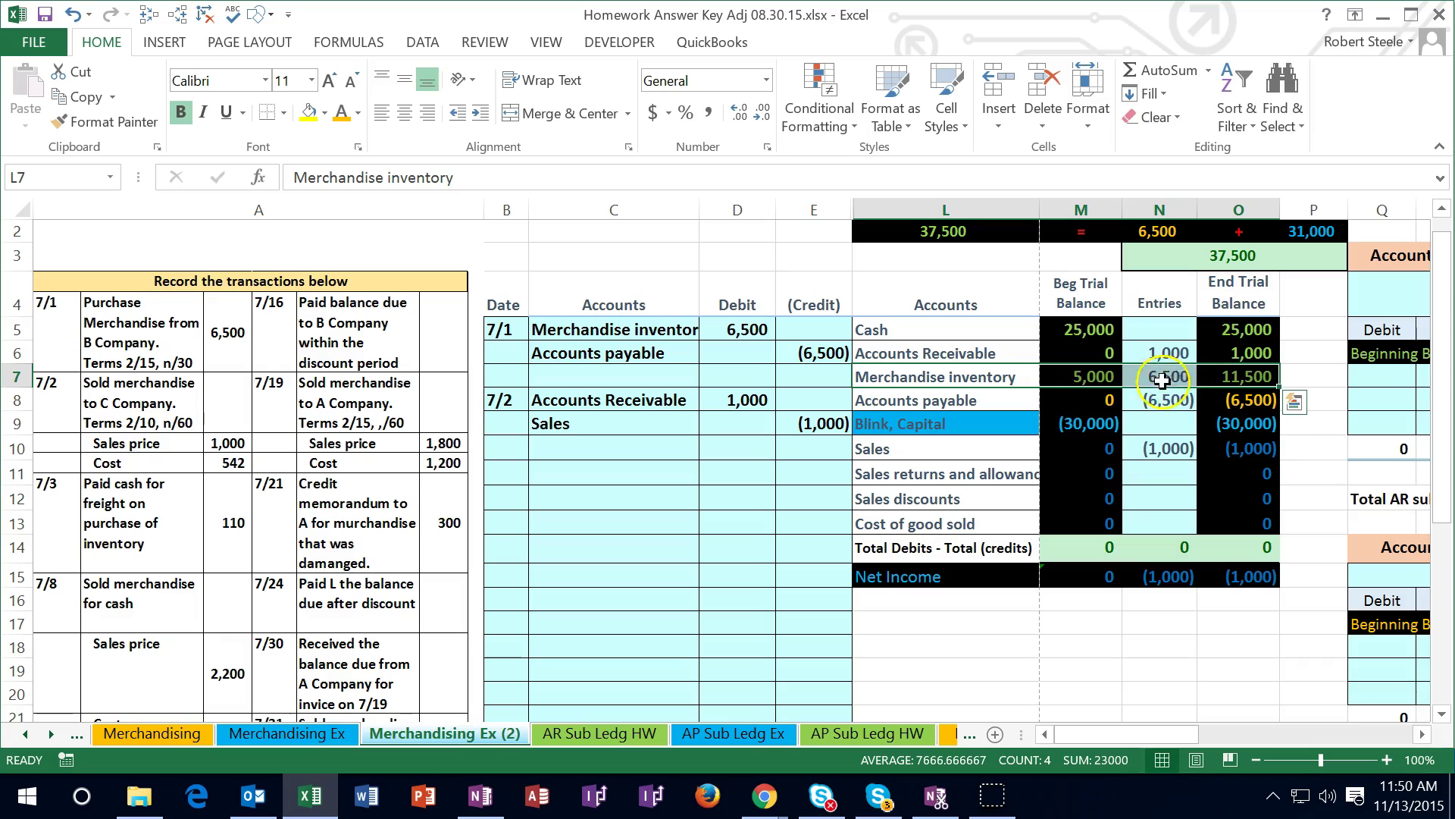
right_click(938, 377)
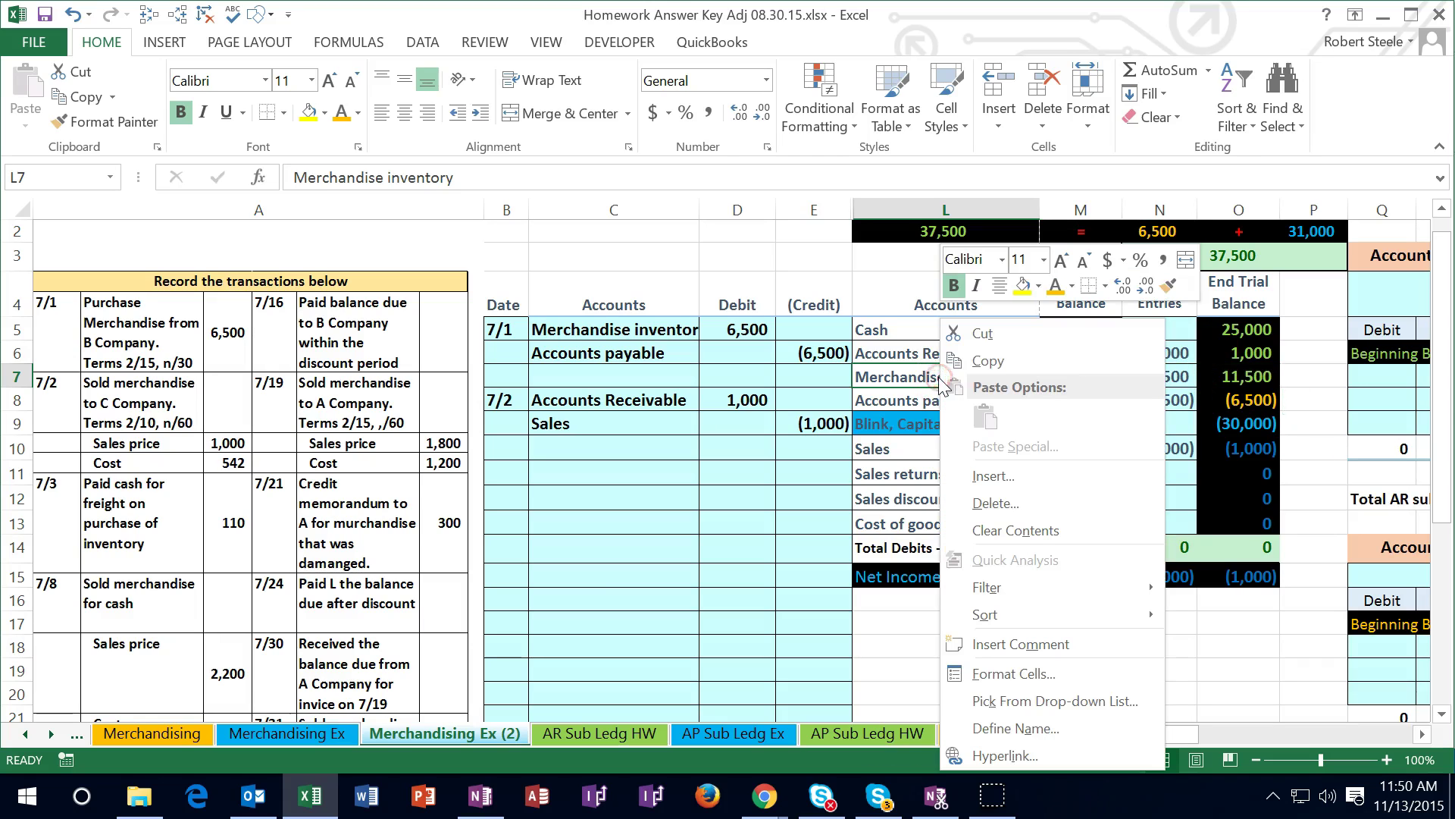
left_click(970, 360)
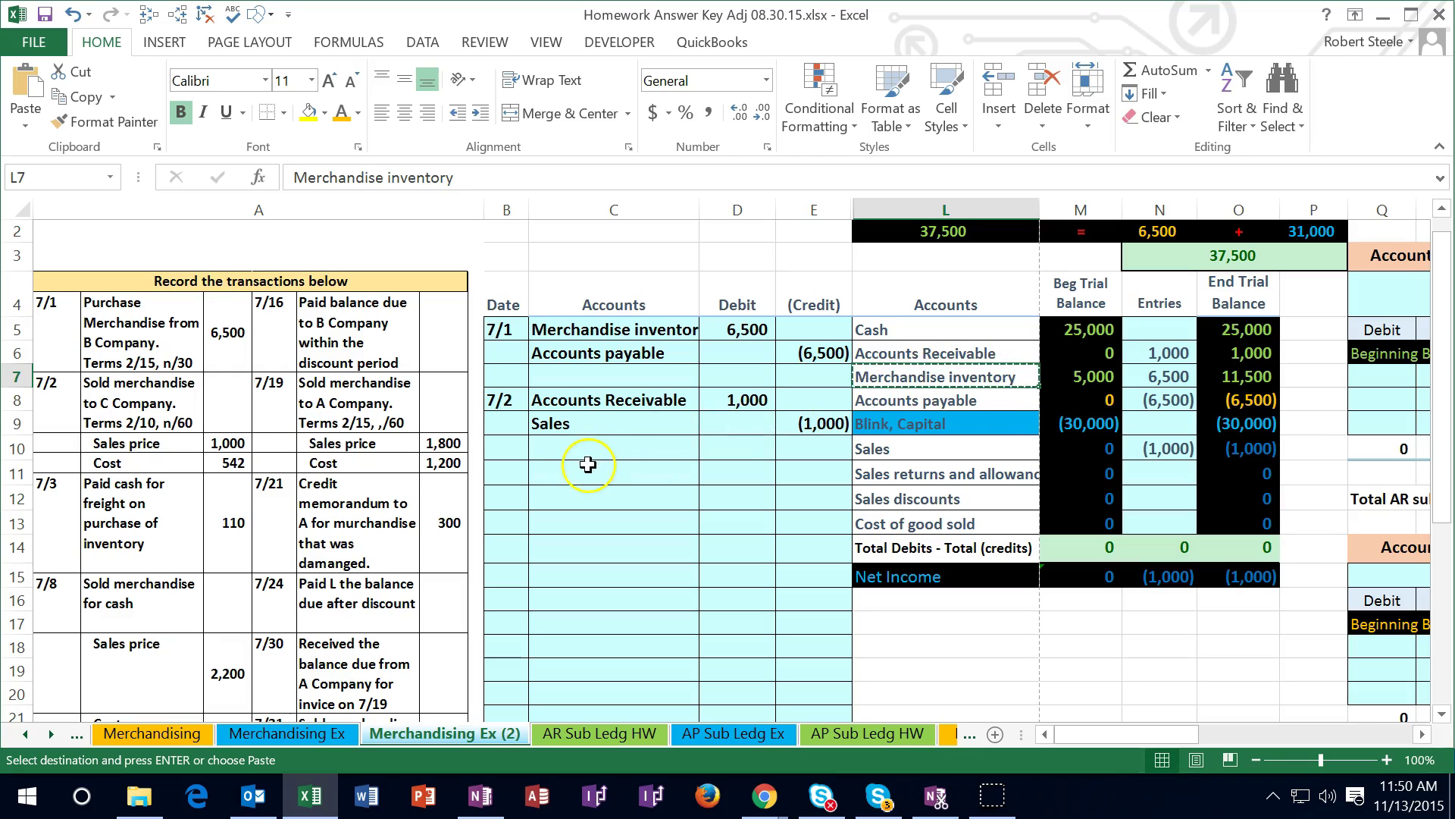
left_click(585, 496)
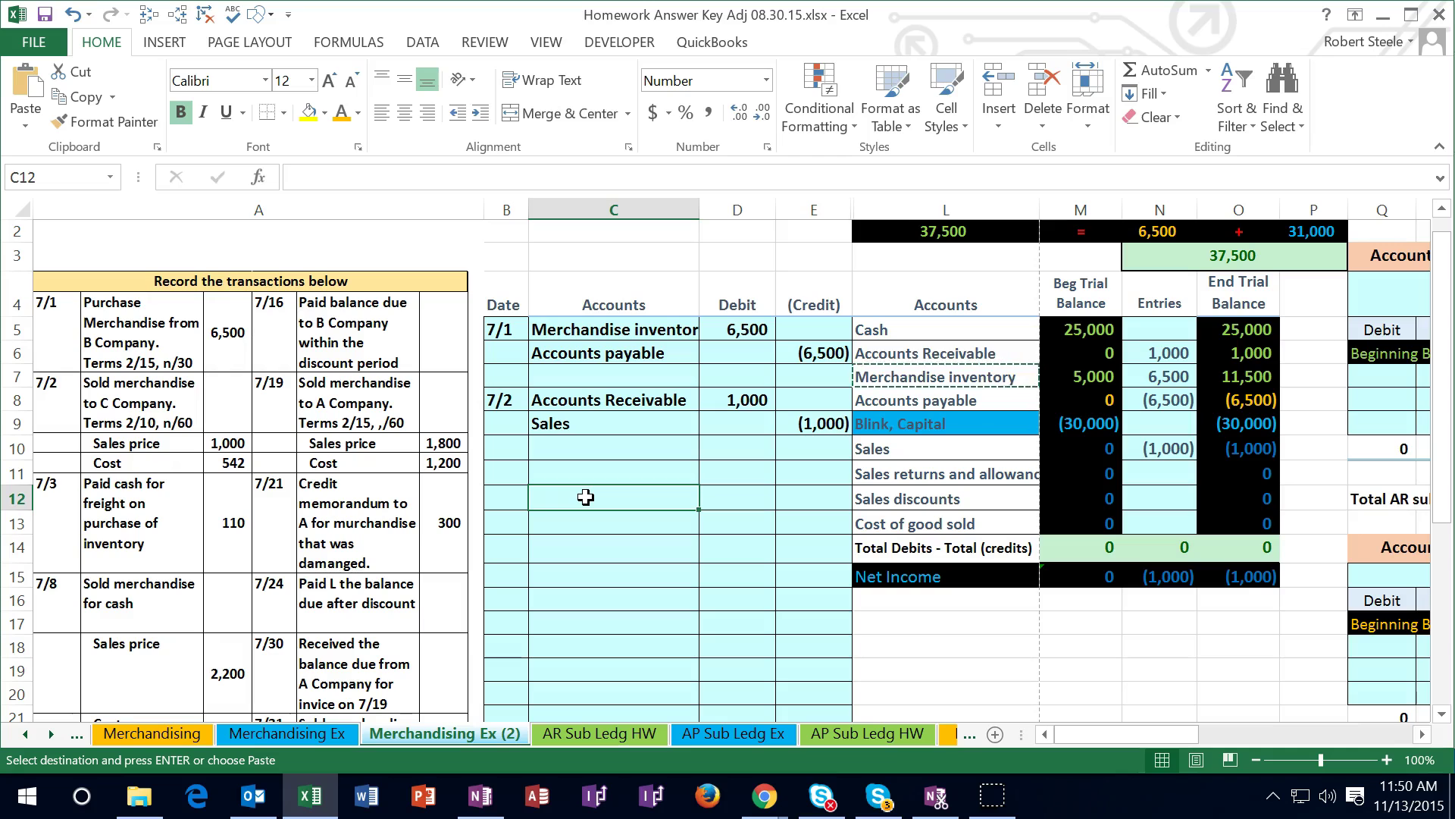
right_click(585, 496)
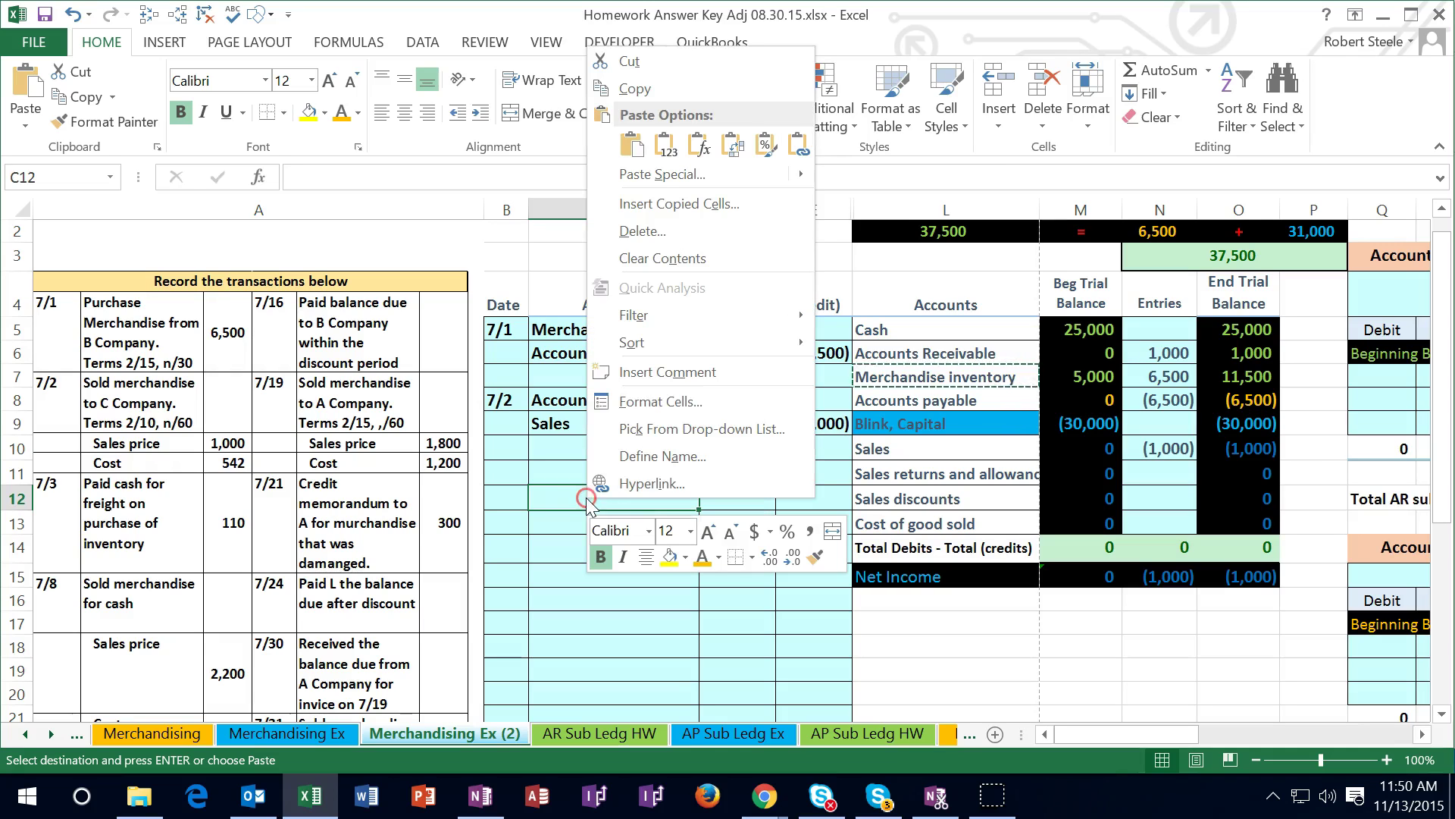
left_click(671, 154)
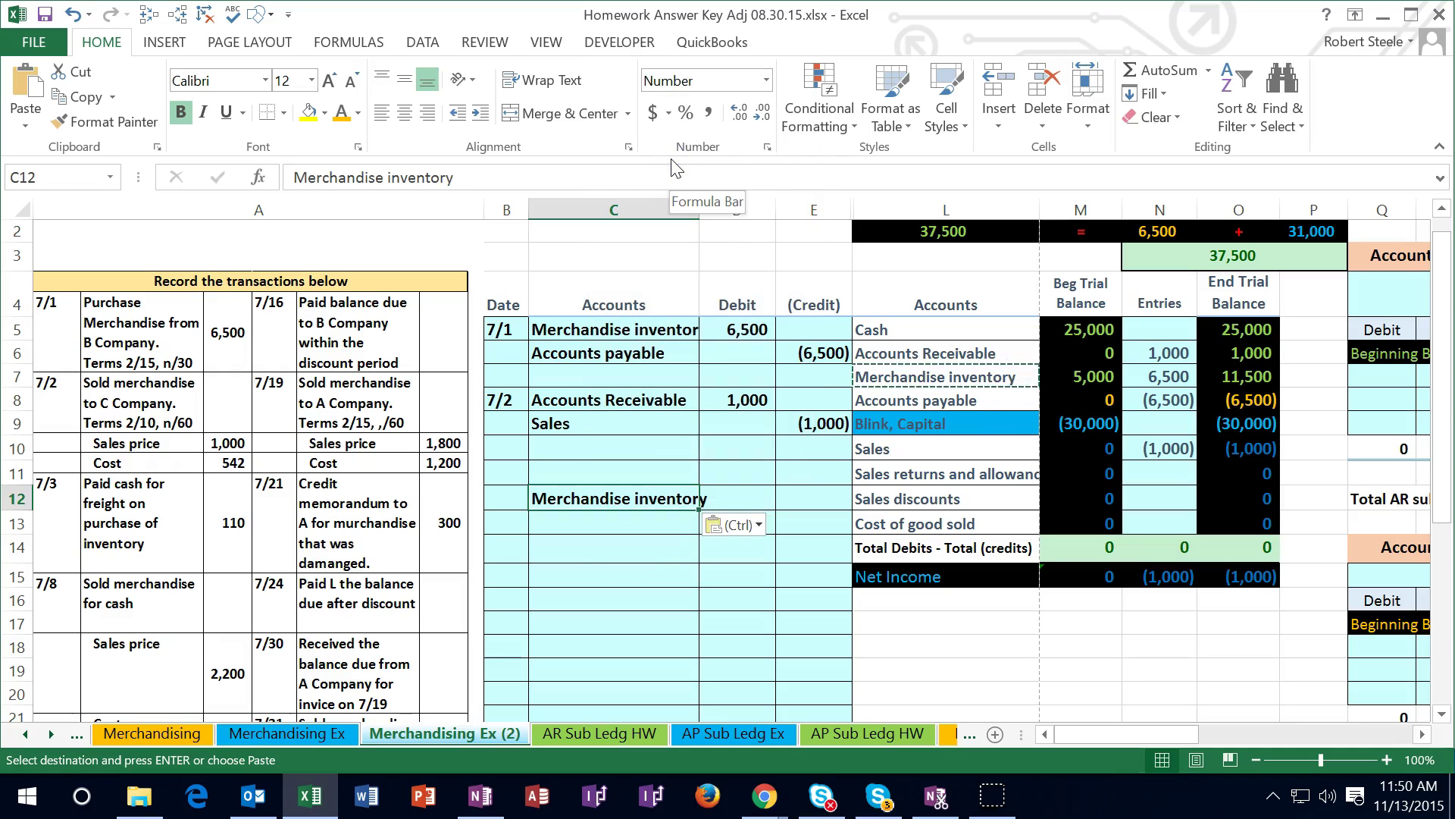
Enter a credit of -542 in E12 and the matching debit in D11 with the formula =-E12.
left_click(796, 497)
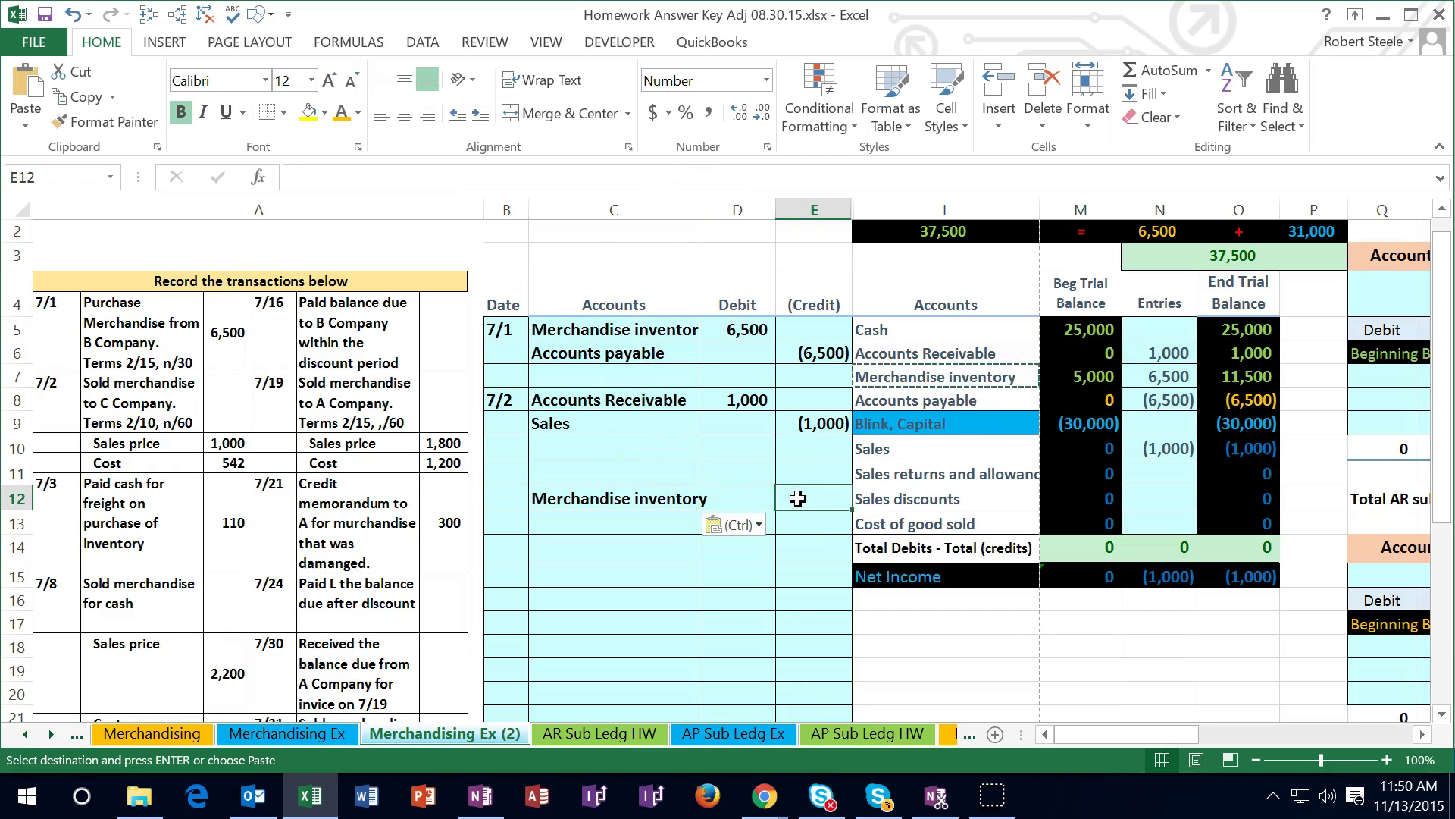
type("-542")
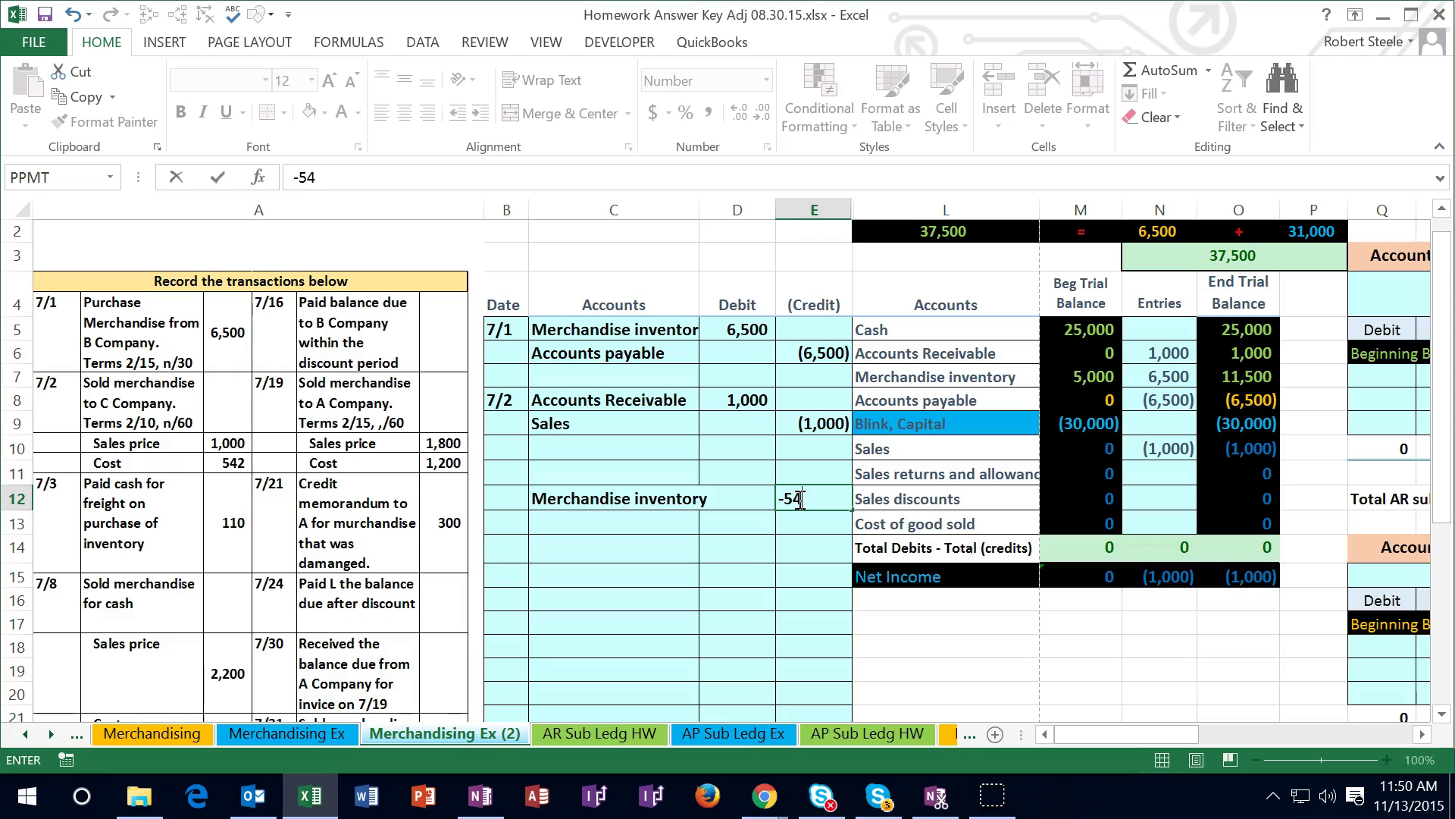
key("Return")
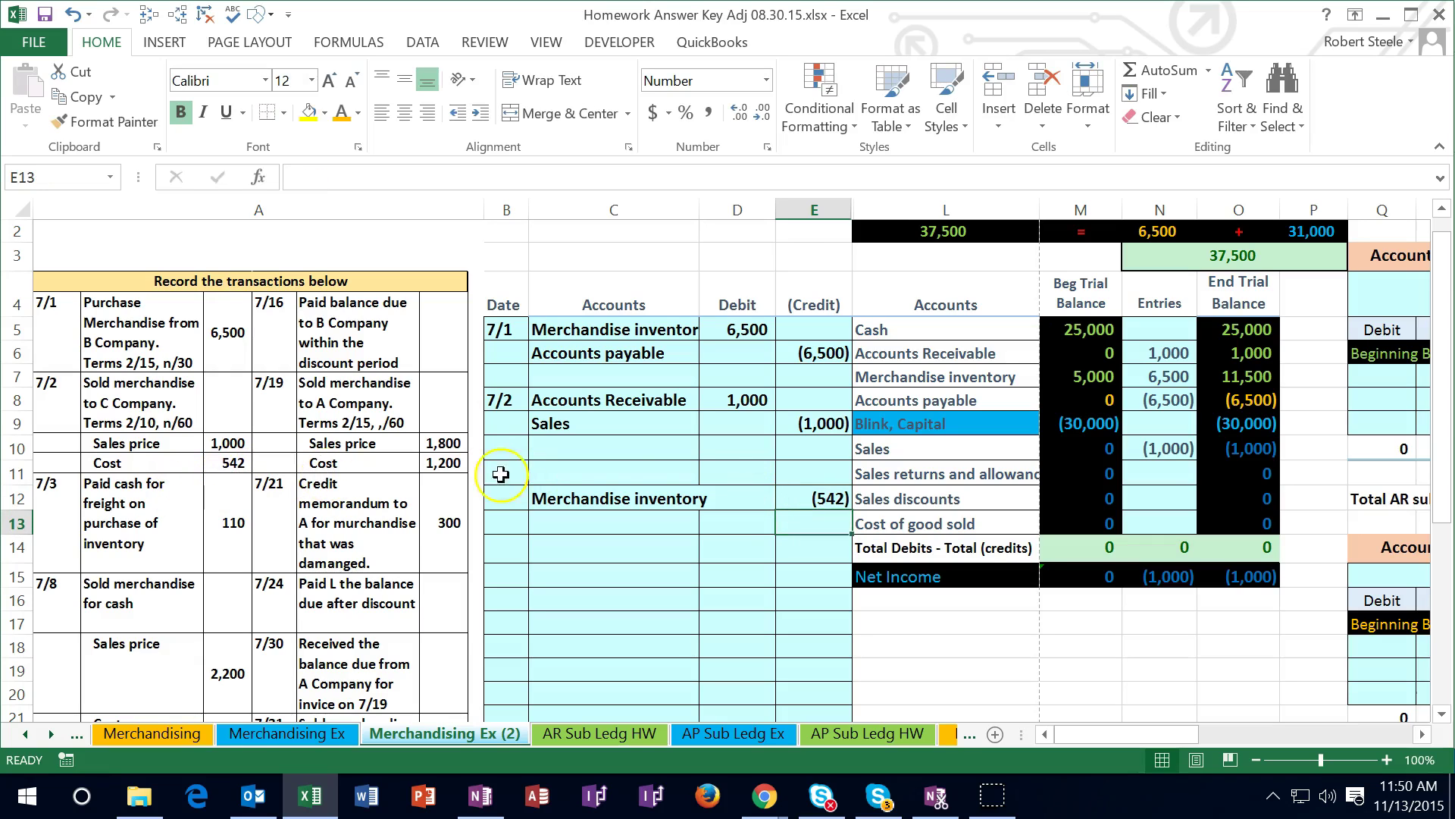
left_click(719, 470)
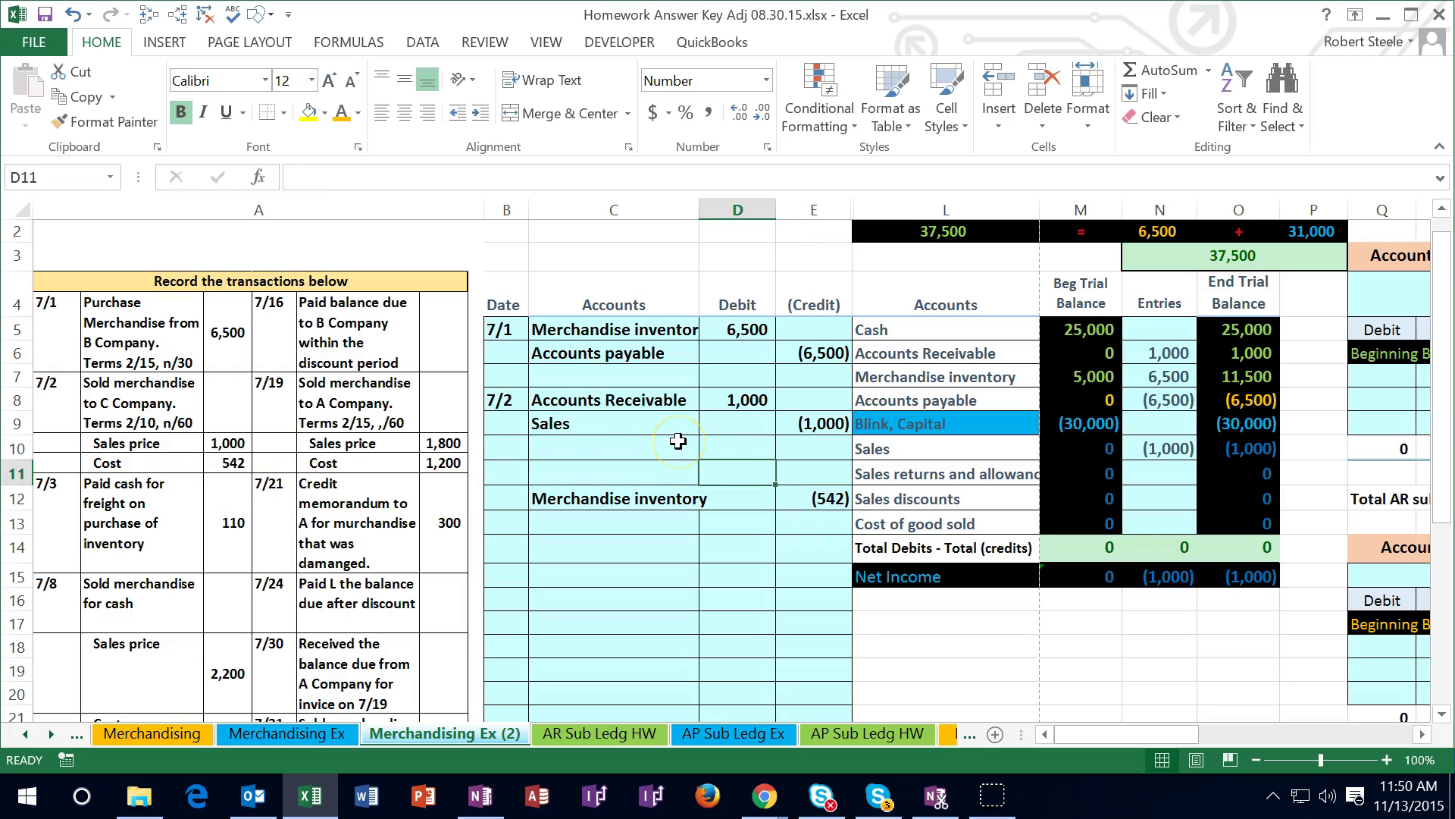
type("-")
key("Down")
key("Right")
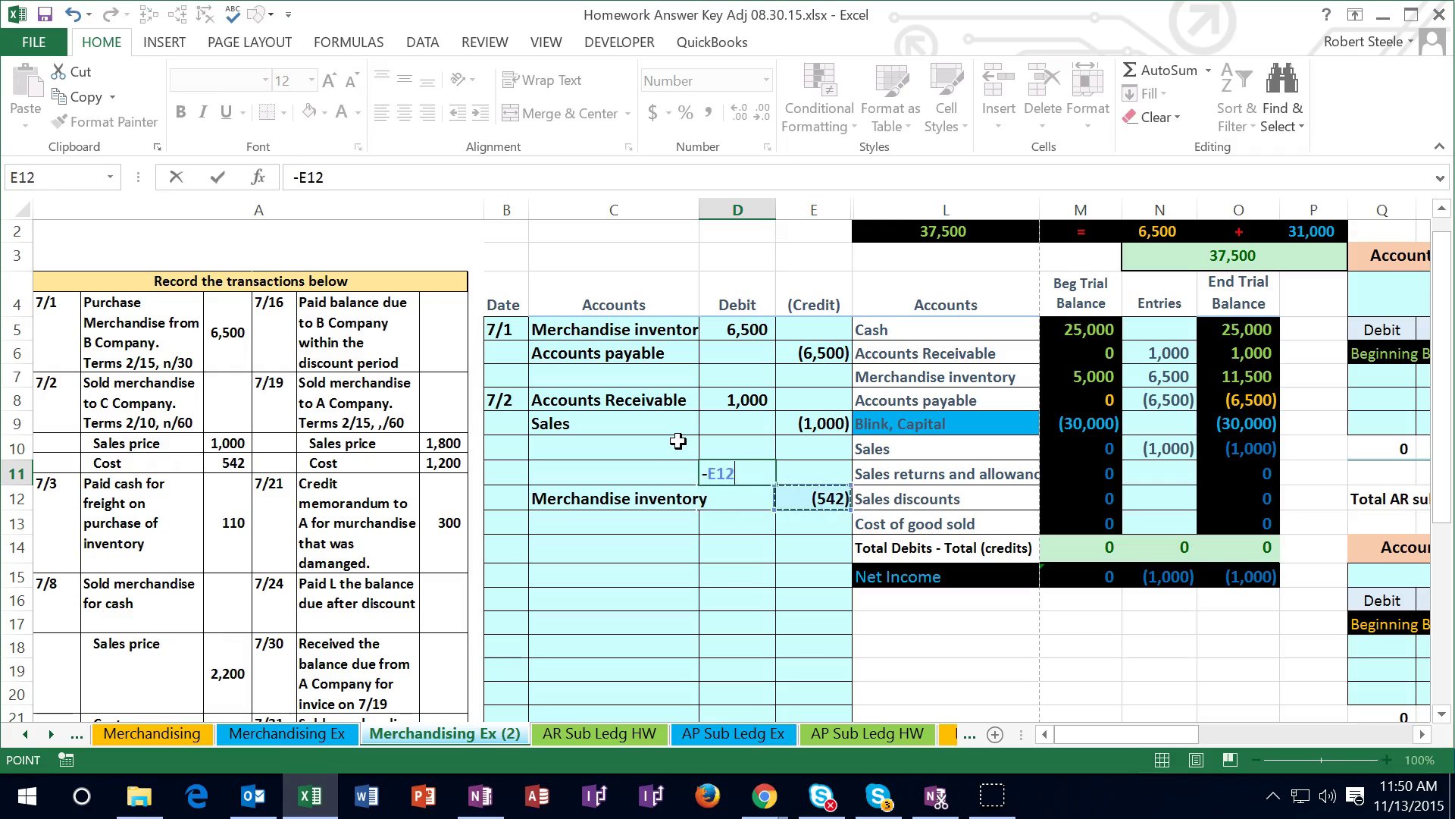
key("Return")
key("Up")
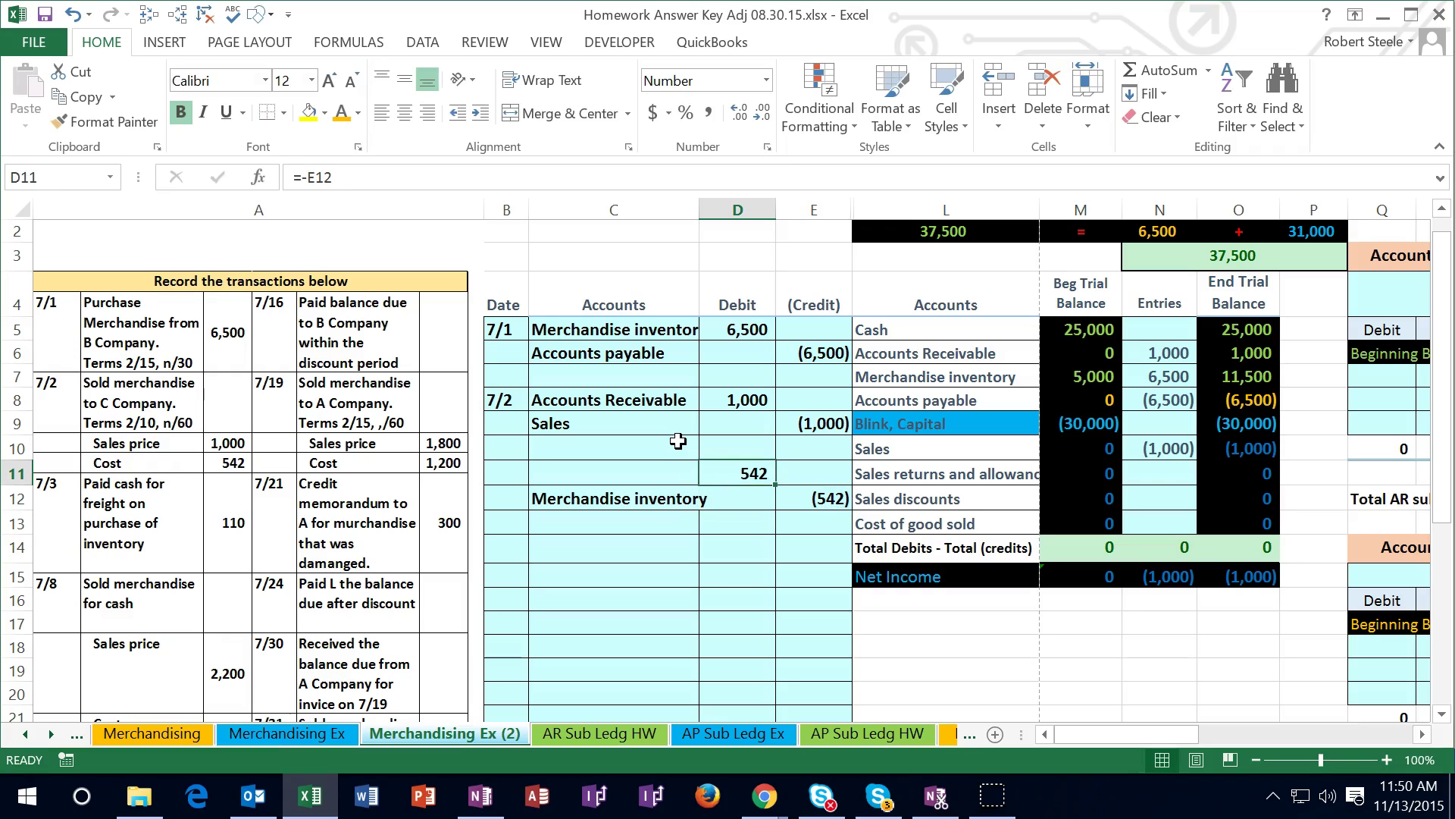
Copy the Cost of good sold account name from the trial balance into C11, pasting values only.
left_click(773, 470)
left_click(805, 491)
left_click(923, 523)
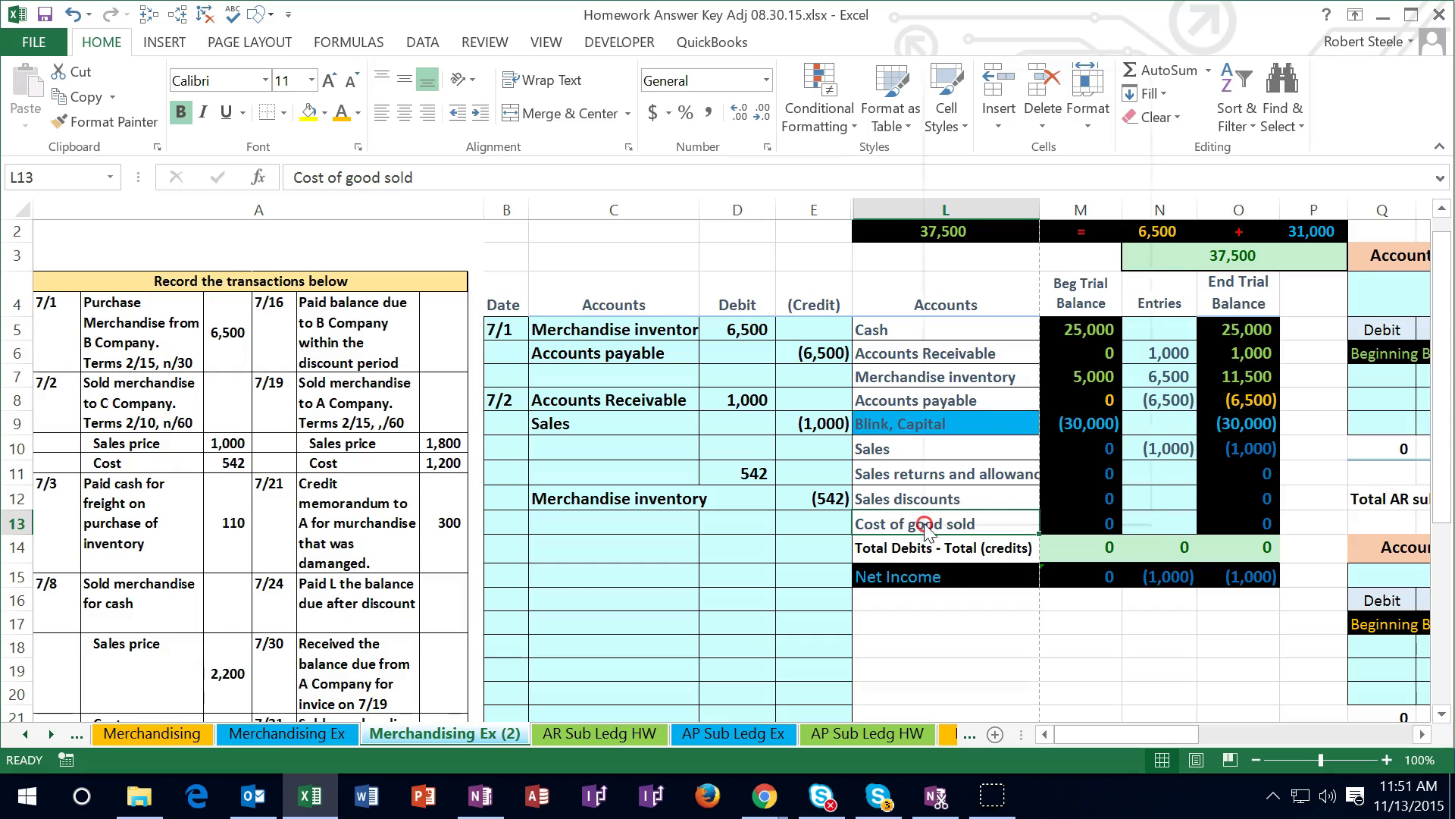
right_click(923, 523)
left_click(973, 116)
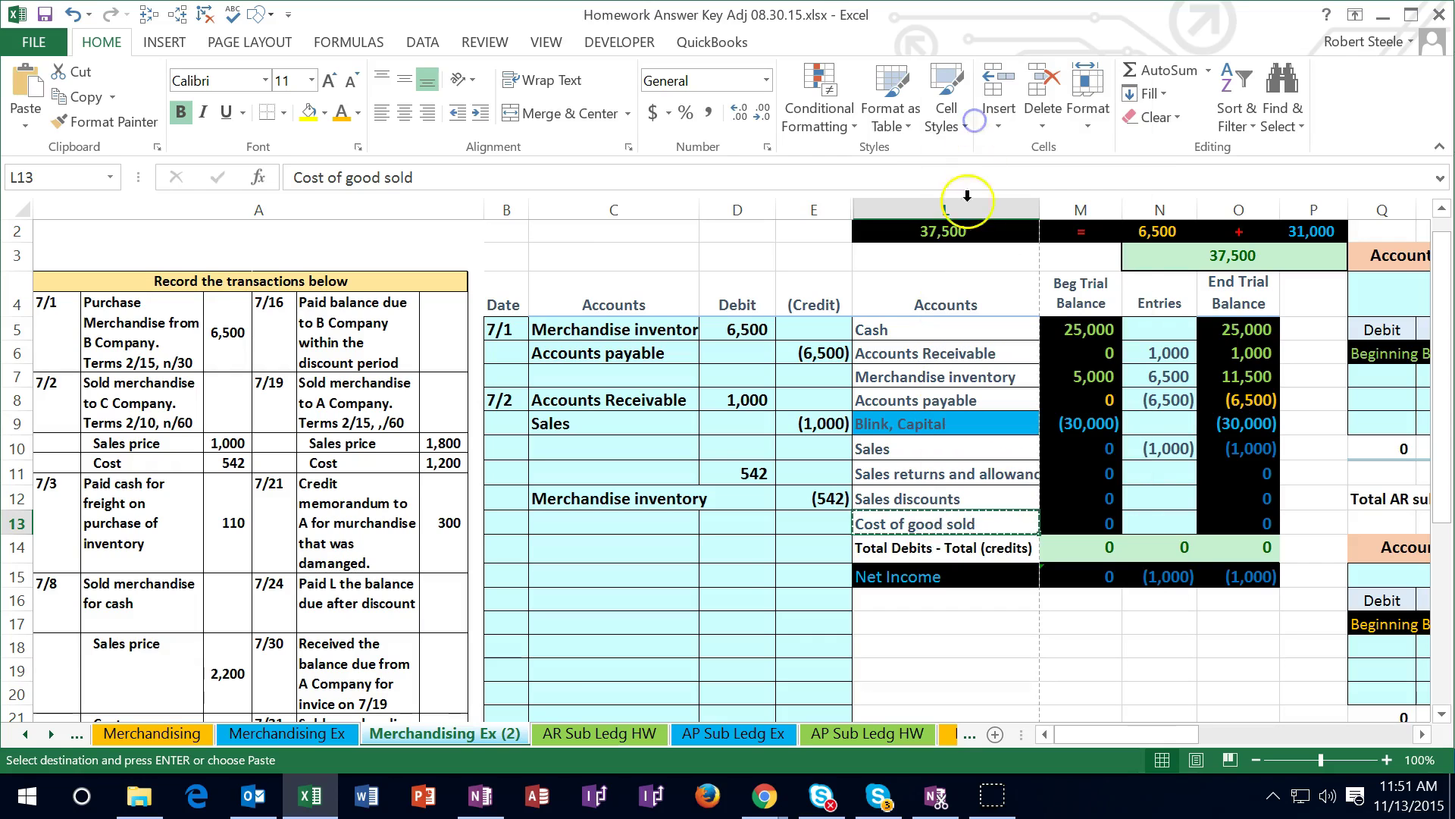
left_click(622, 472)
right_click(623, 473)
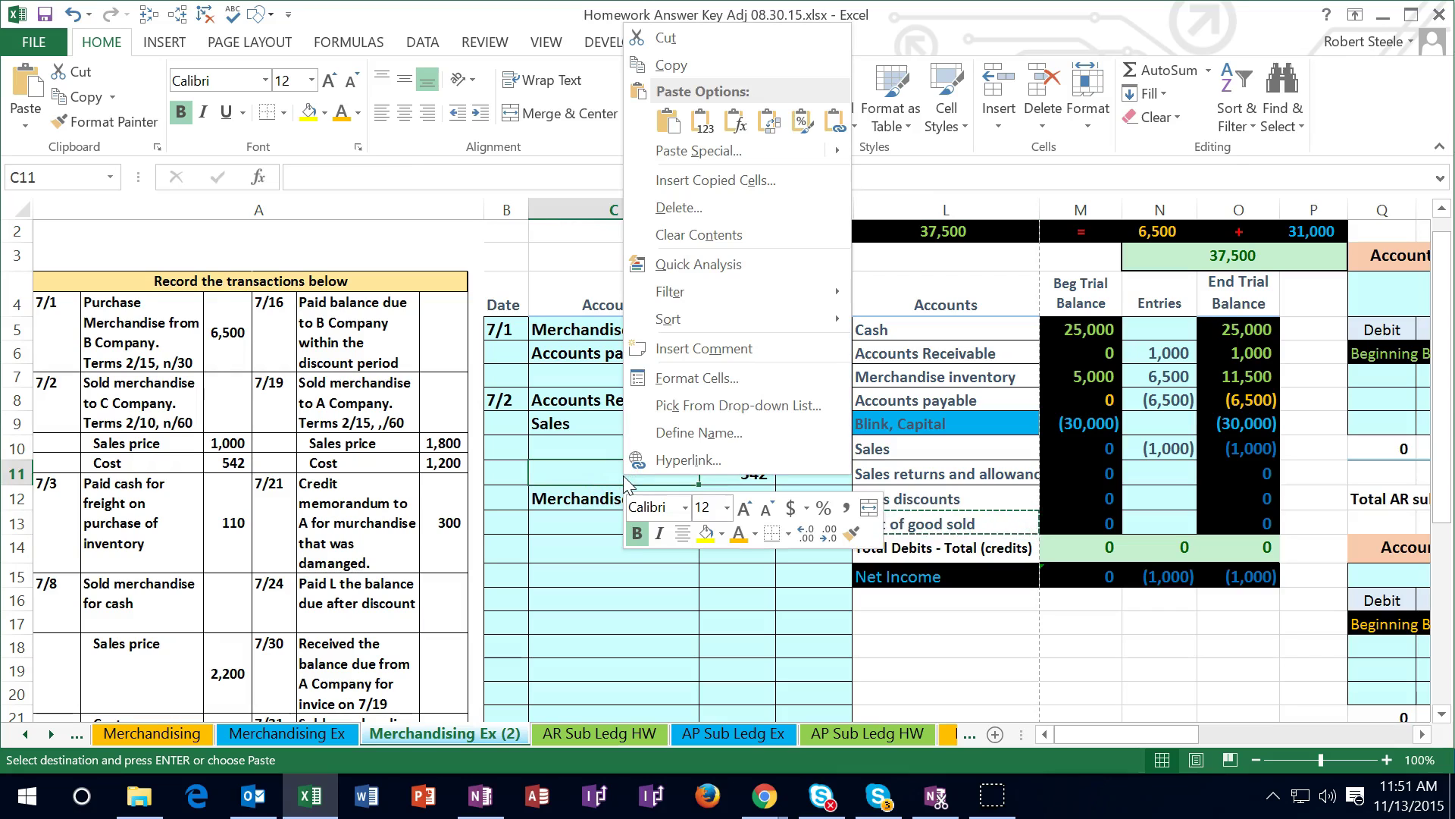
left_click(704, 123)
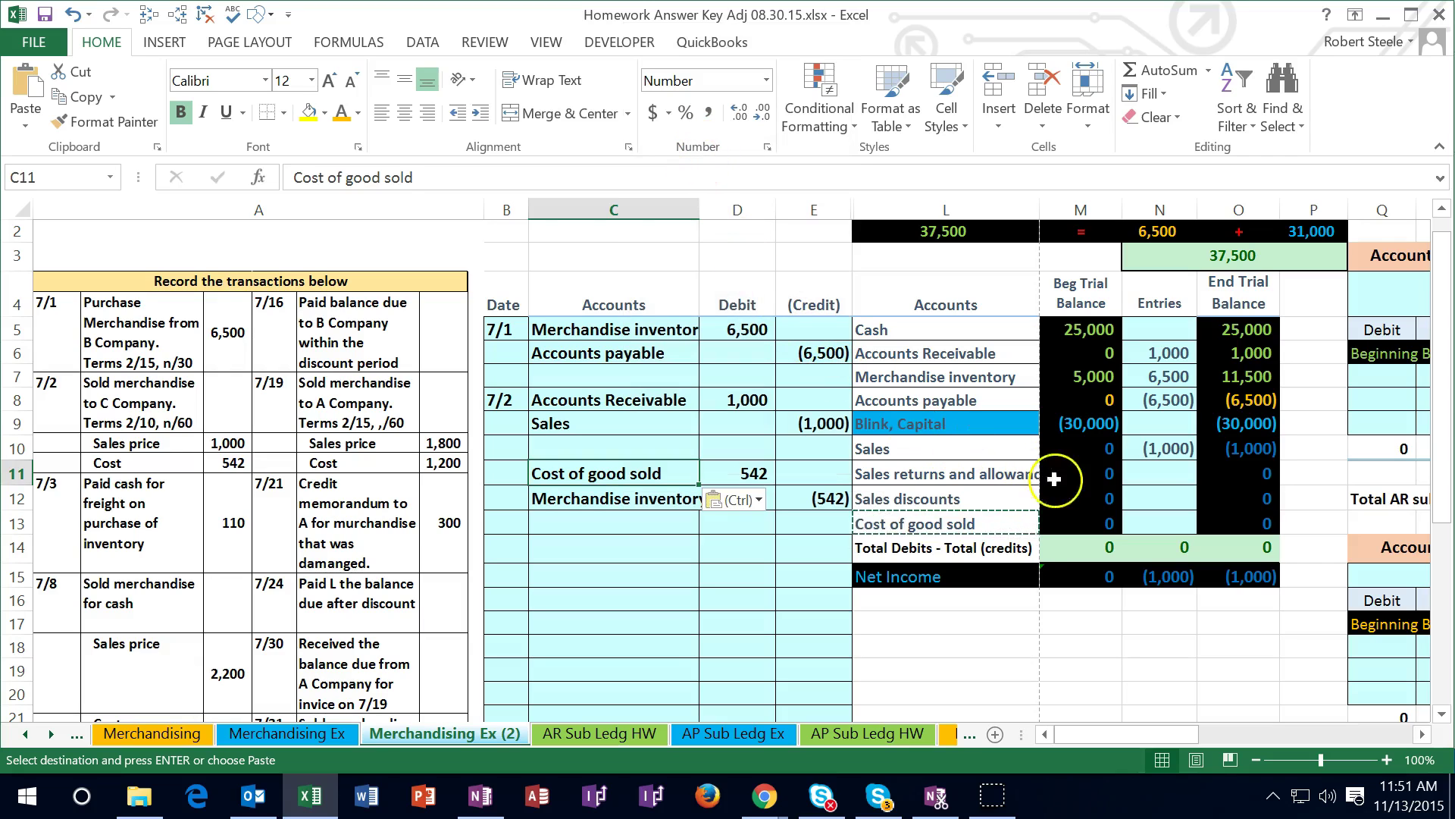
Post the cost of goods sold debit to the trial balance entries in N13 with the formula =D11, and review the net income in N15.
left_click(1147, 518)
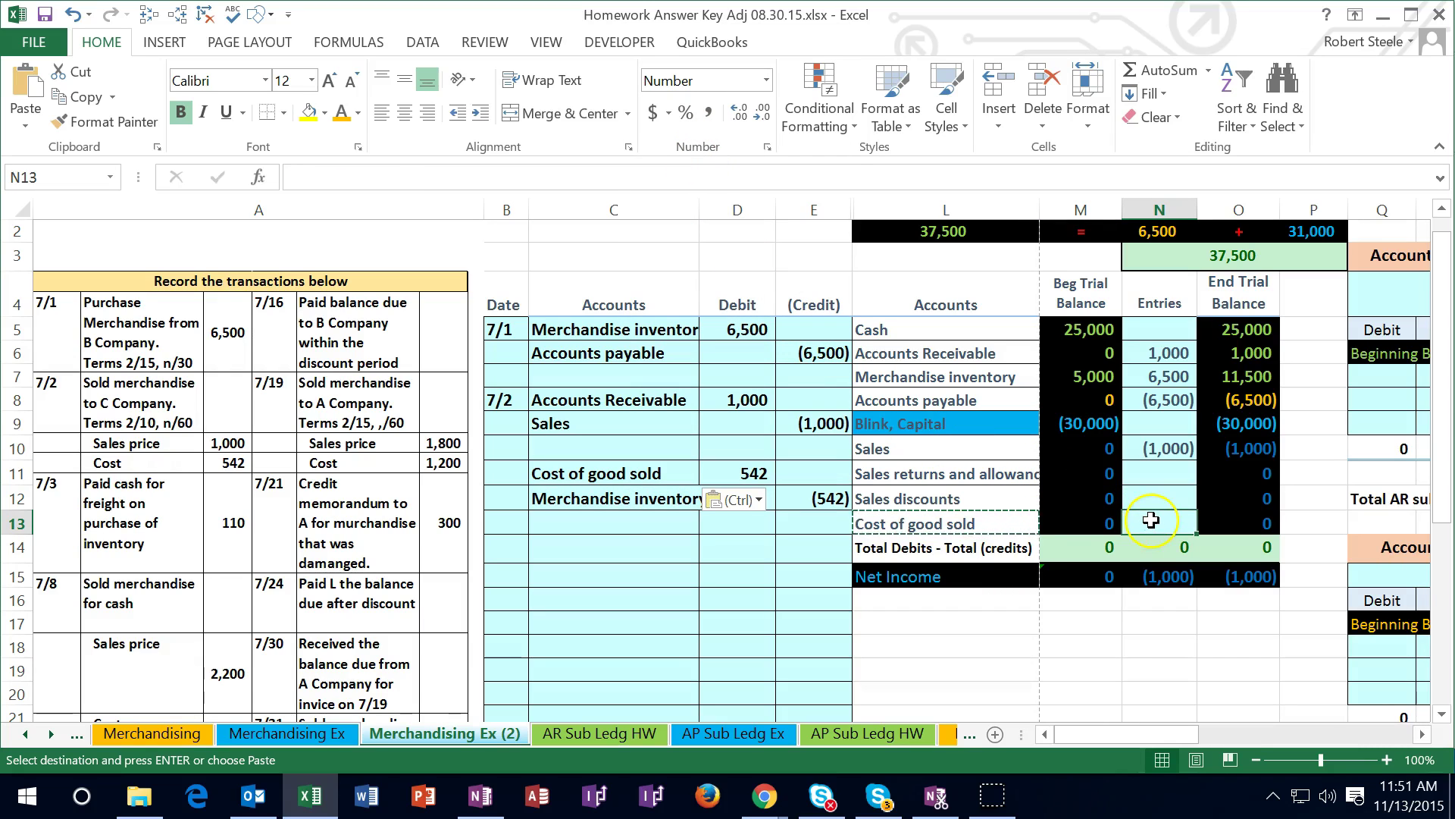
type("=")
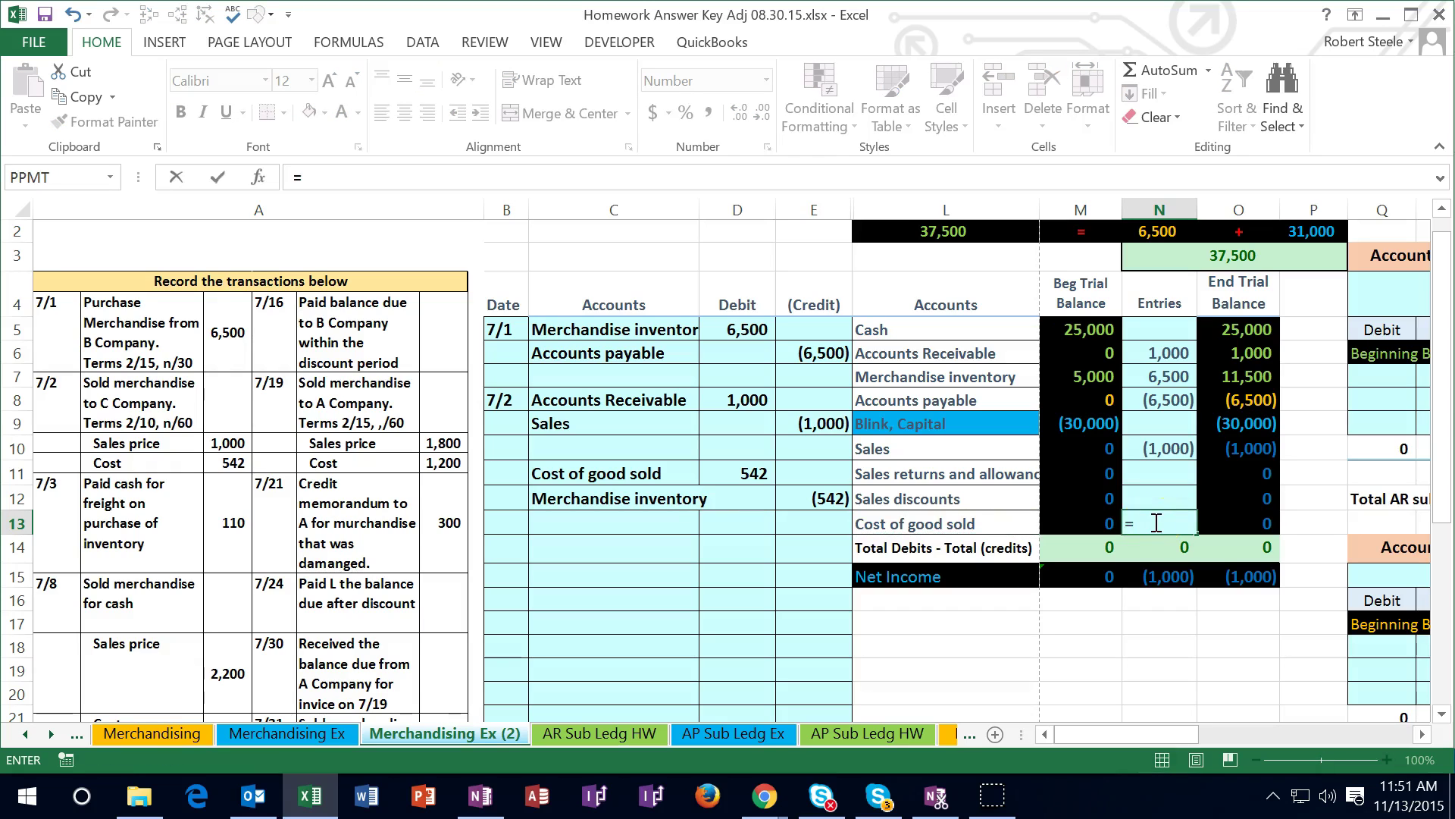
left_click(741, 473)
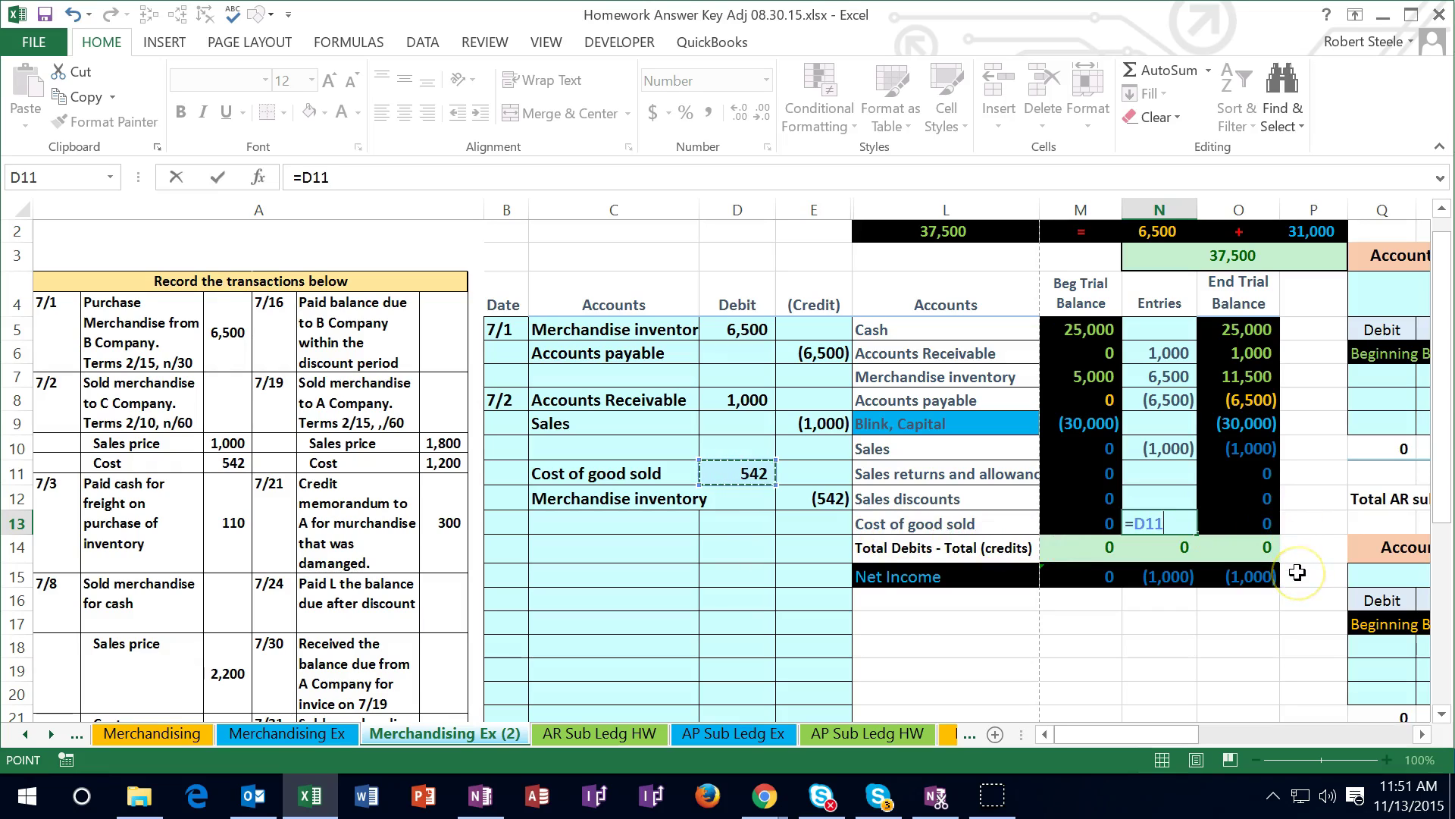
key("Return")
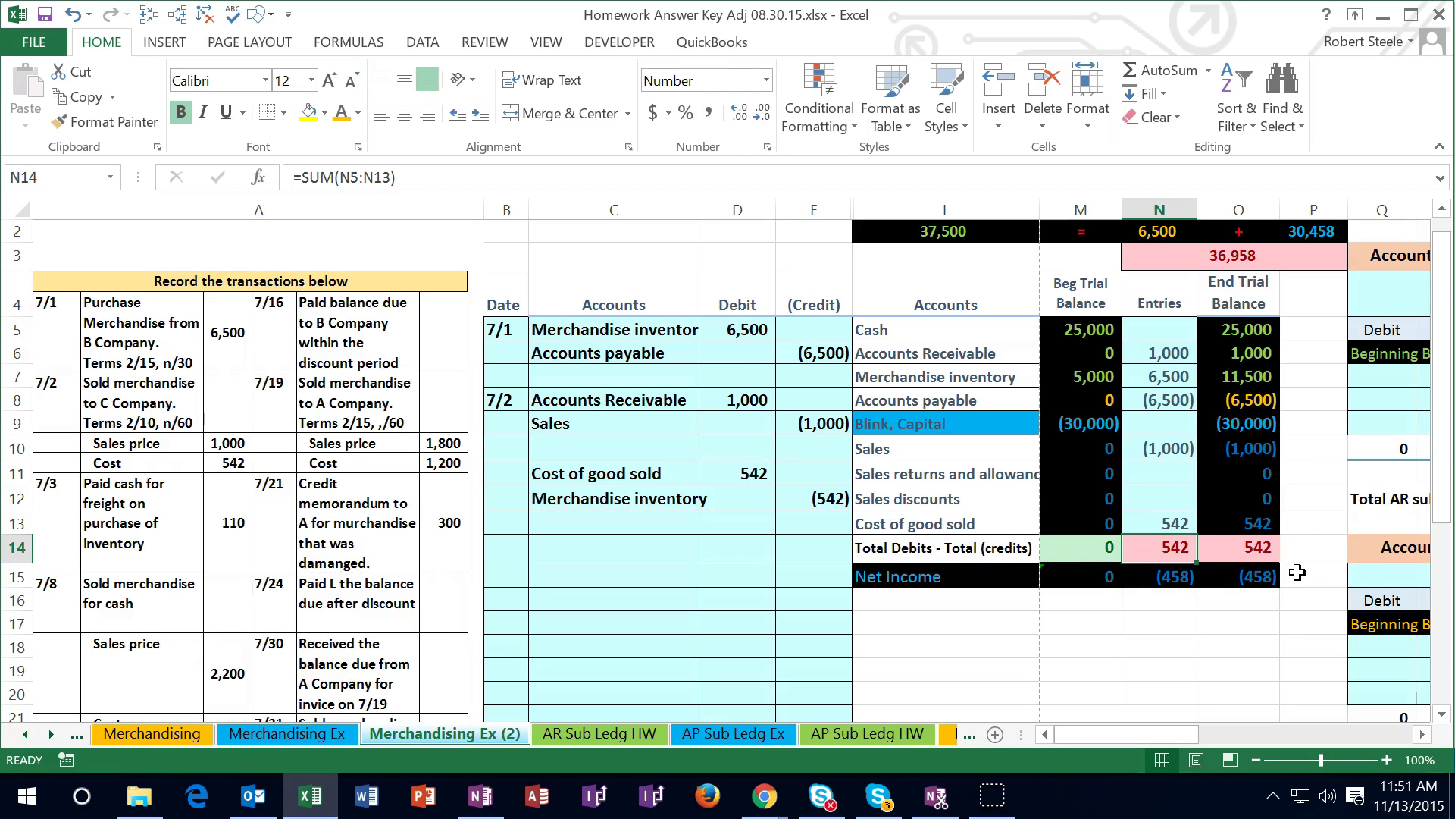
left_click(1176, 448)
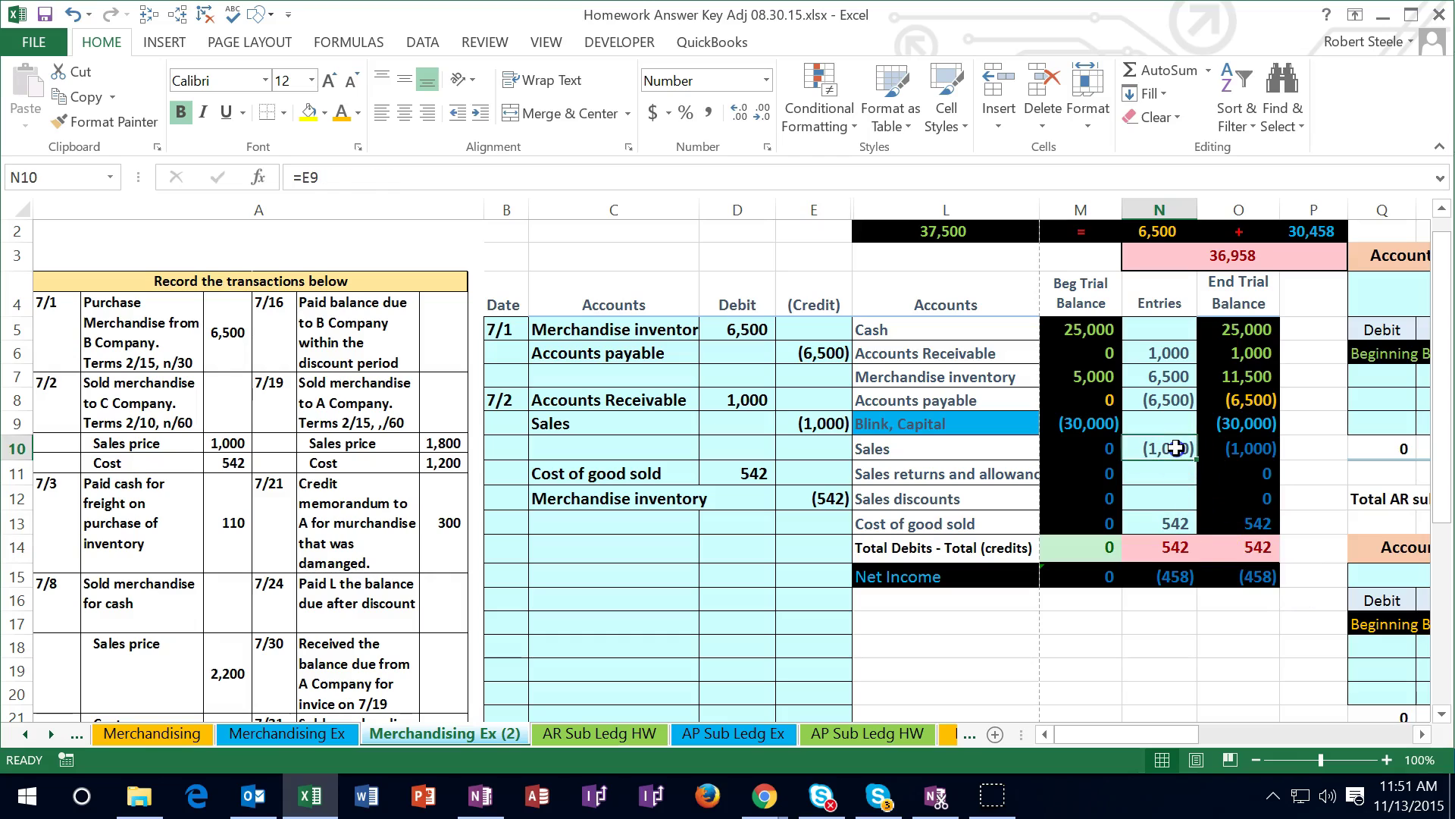
left_click_drag(1175, 448, 1176, 518)
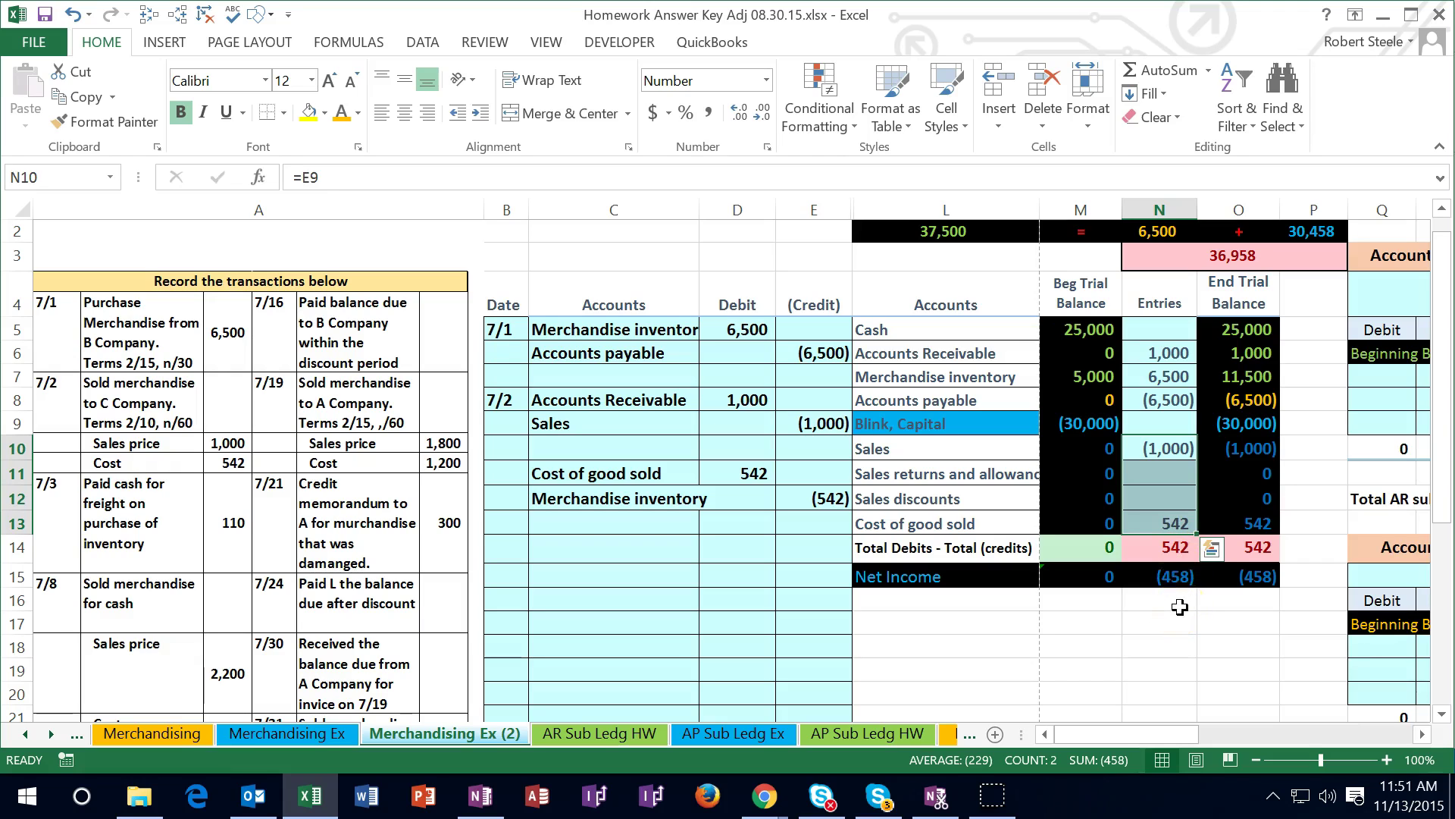
left_click(1165, 451)
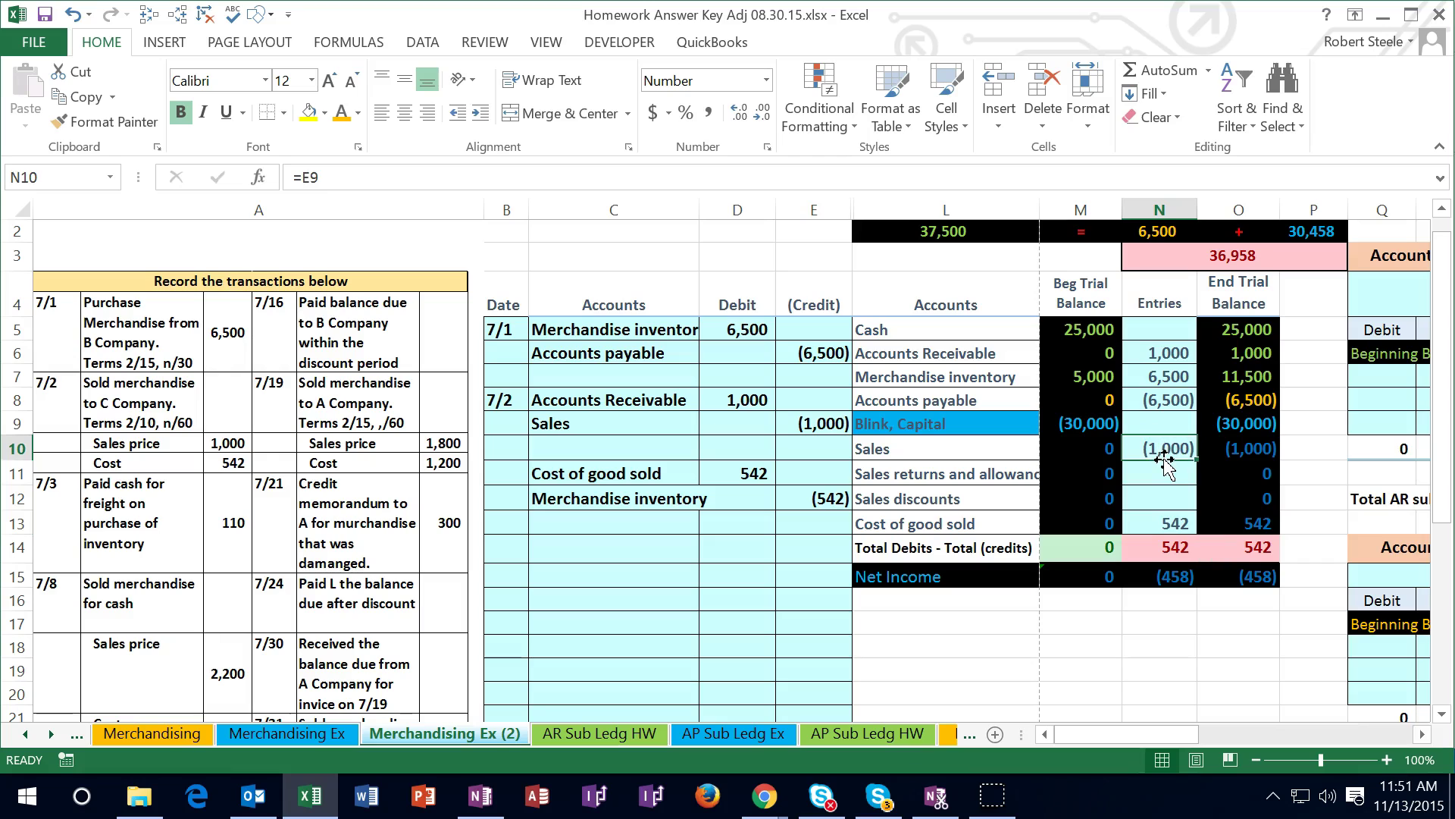
left_click(1164, 523)
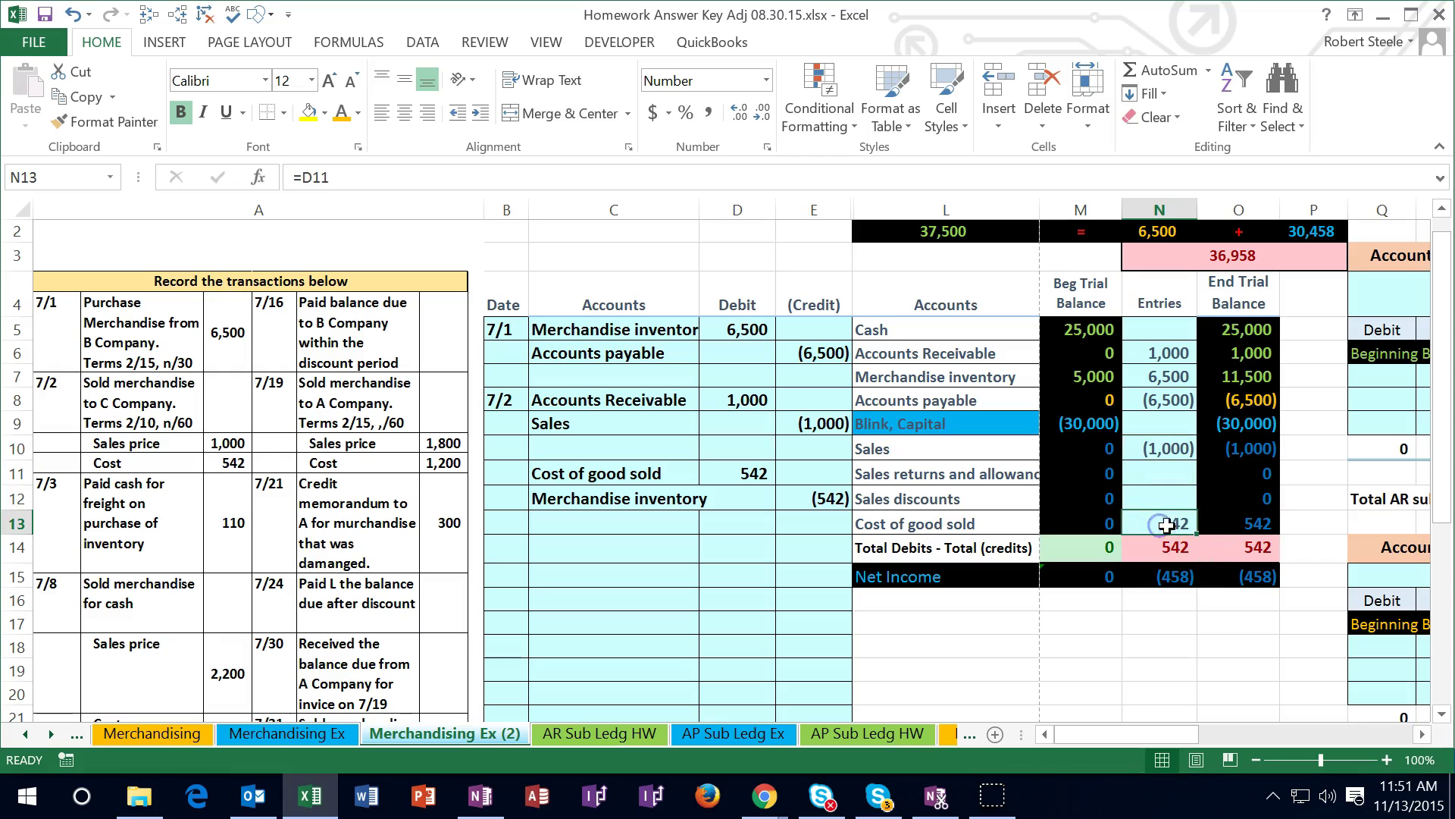
left_click(1183, 581)
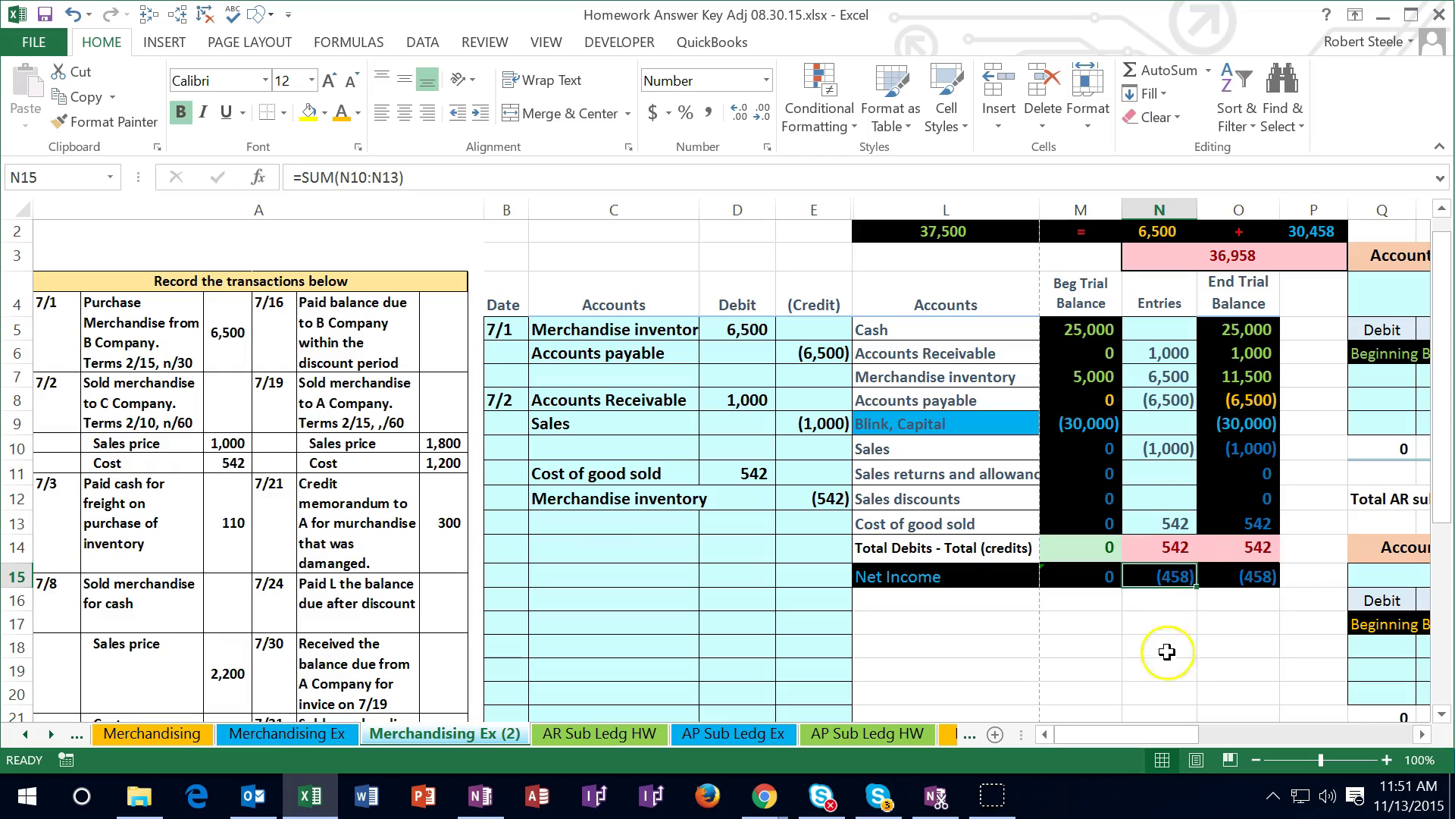
Add the 7/2 merchandise inventory credit to the trial balance entry in N7, making its formula =D5+E12.
left_click(1159, 377)
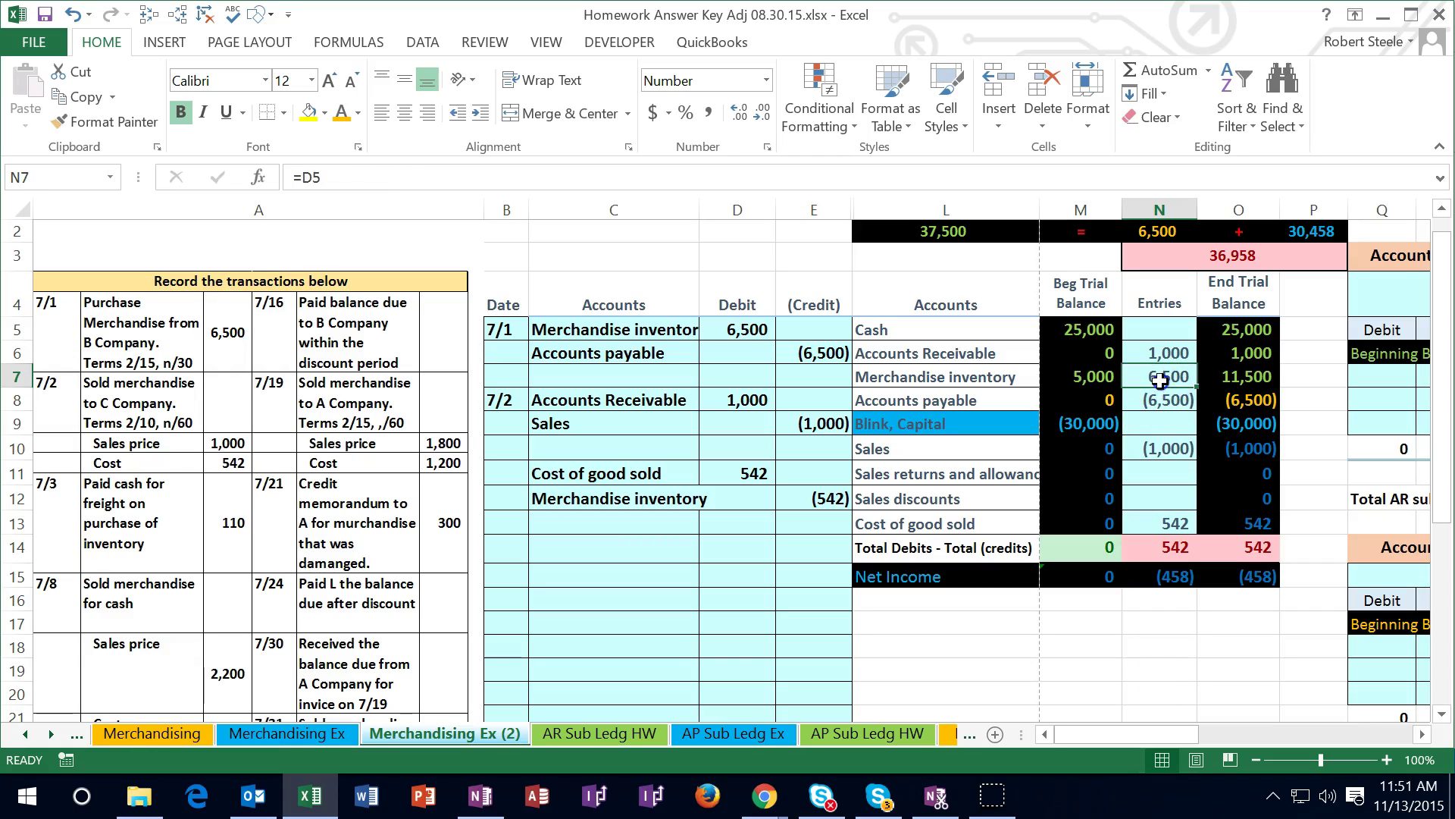
double_click(1159, 377)
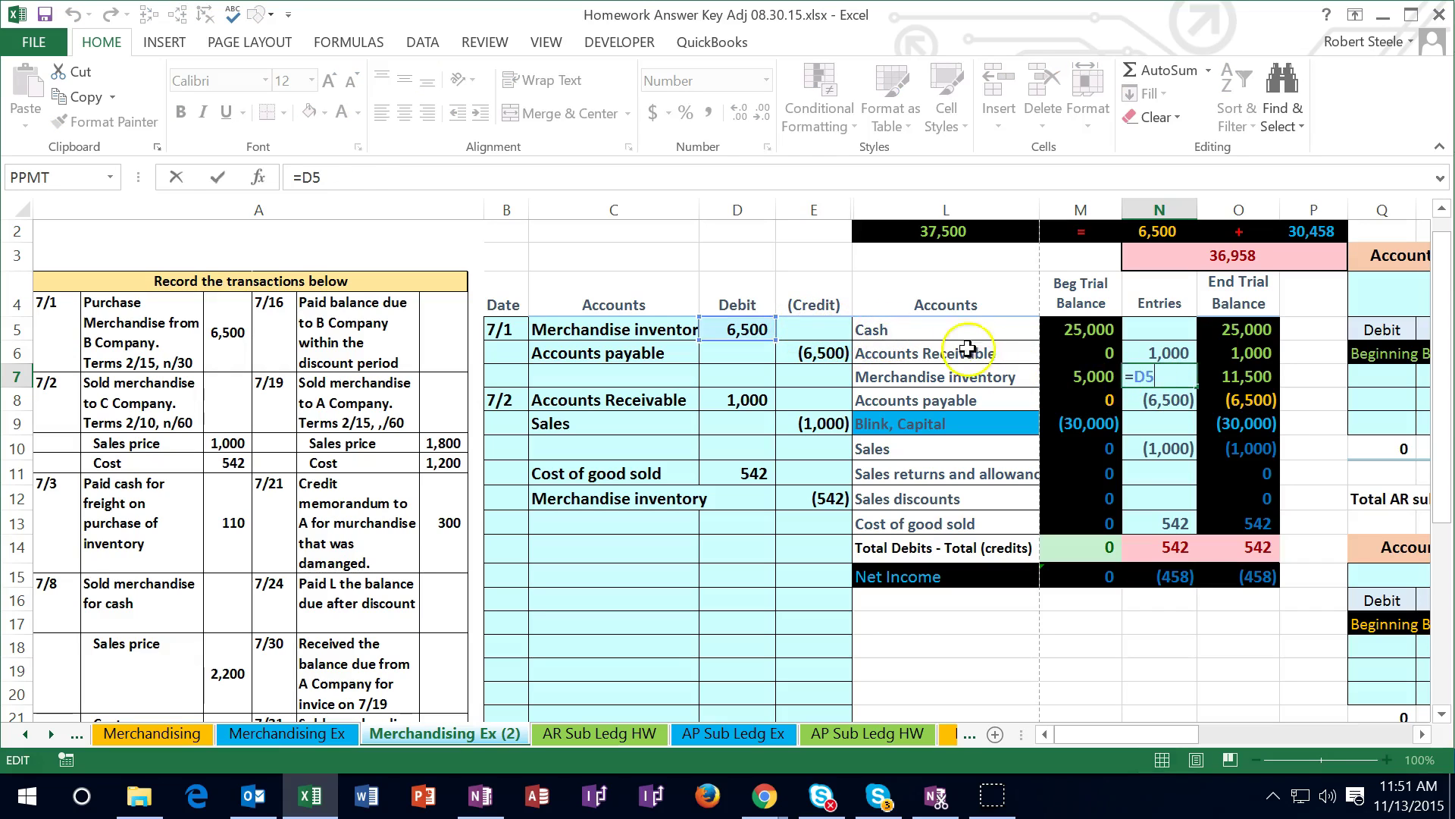
type("+")
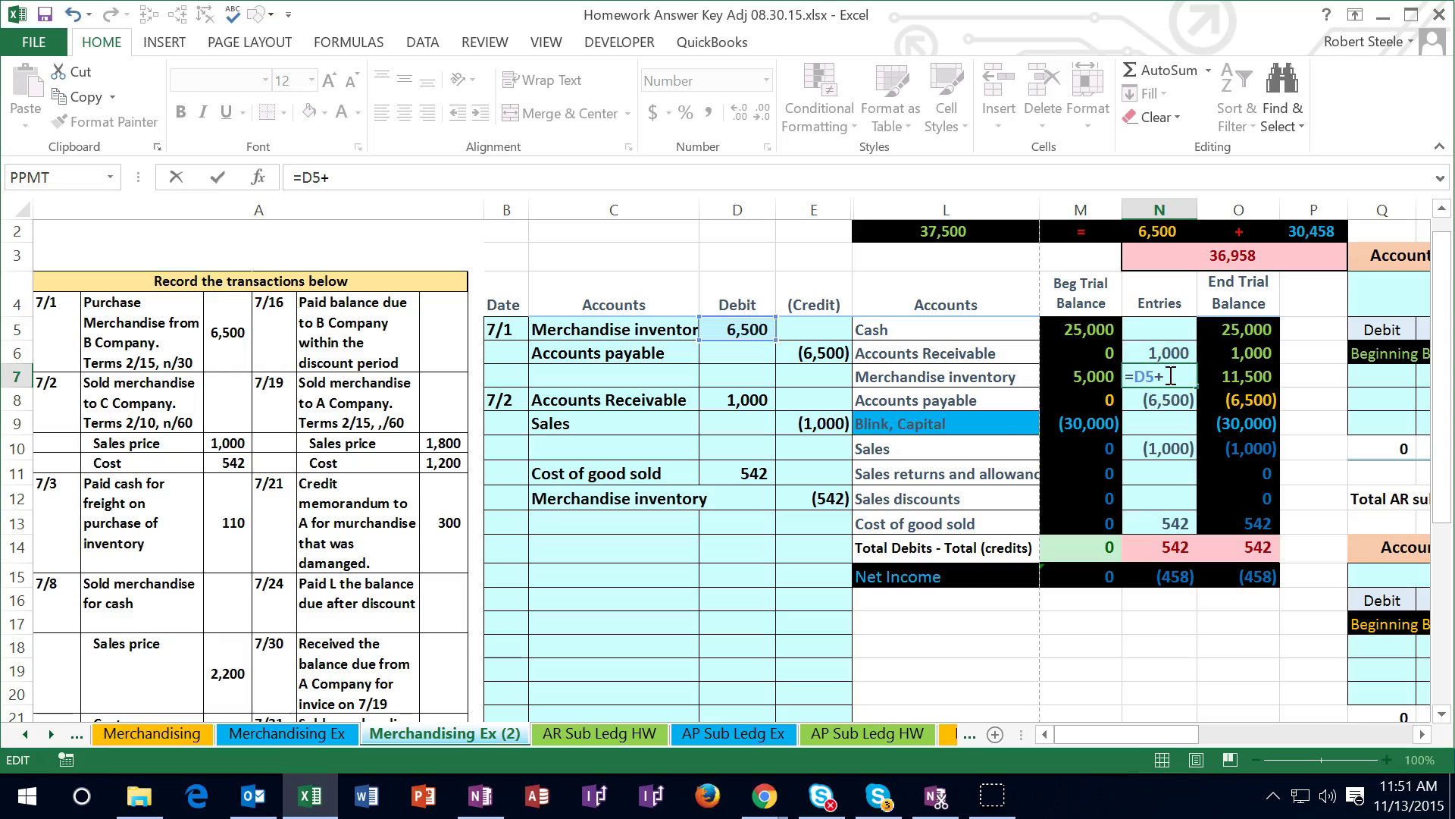
left_click(838, 498)
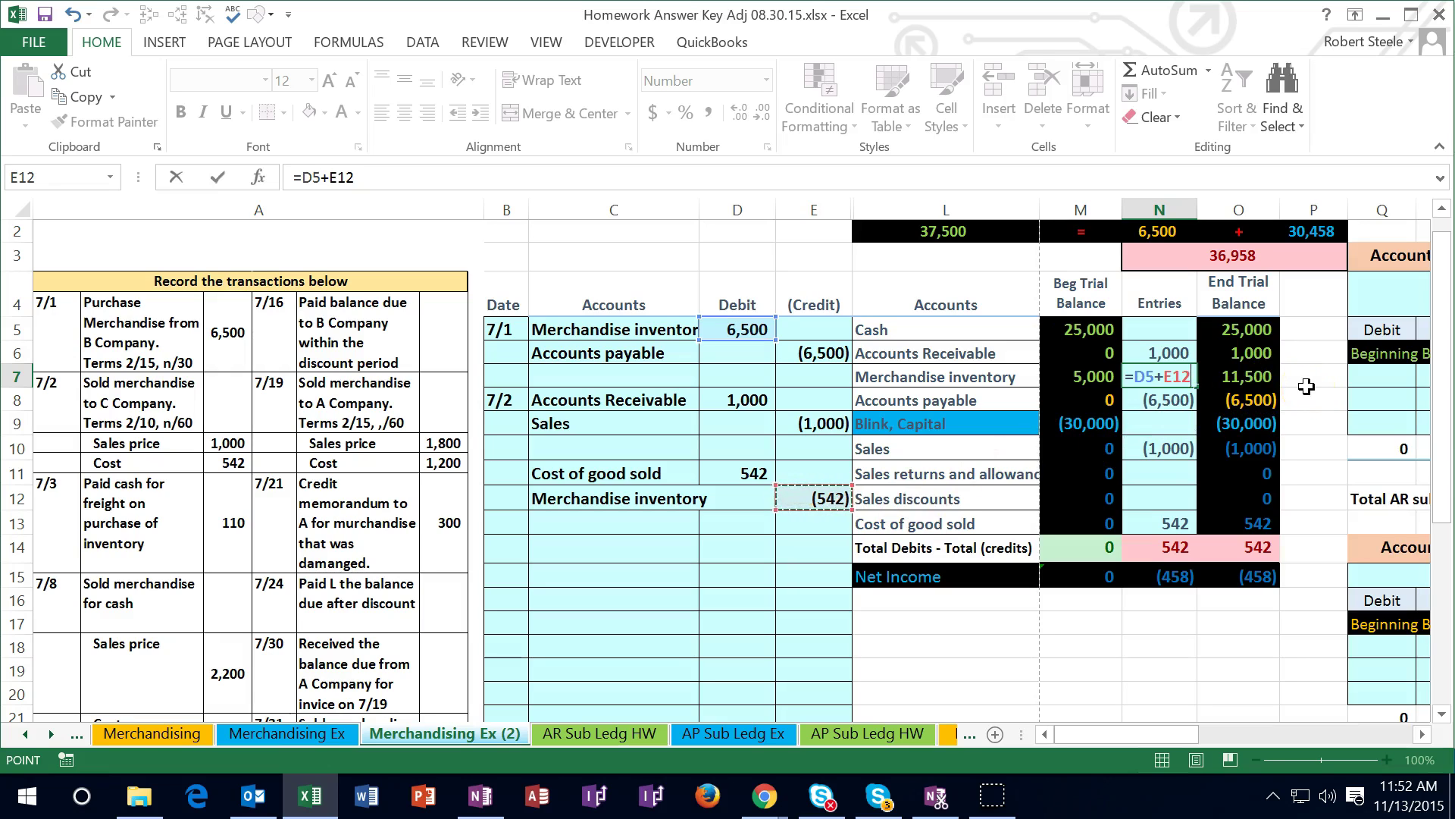
key("Return")
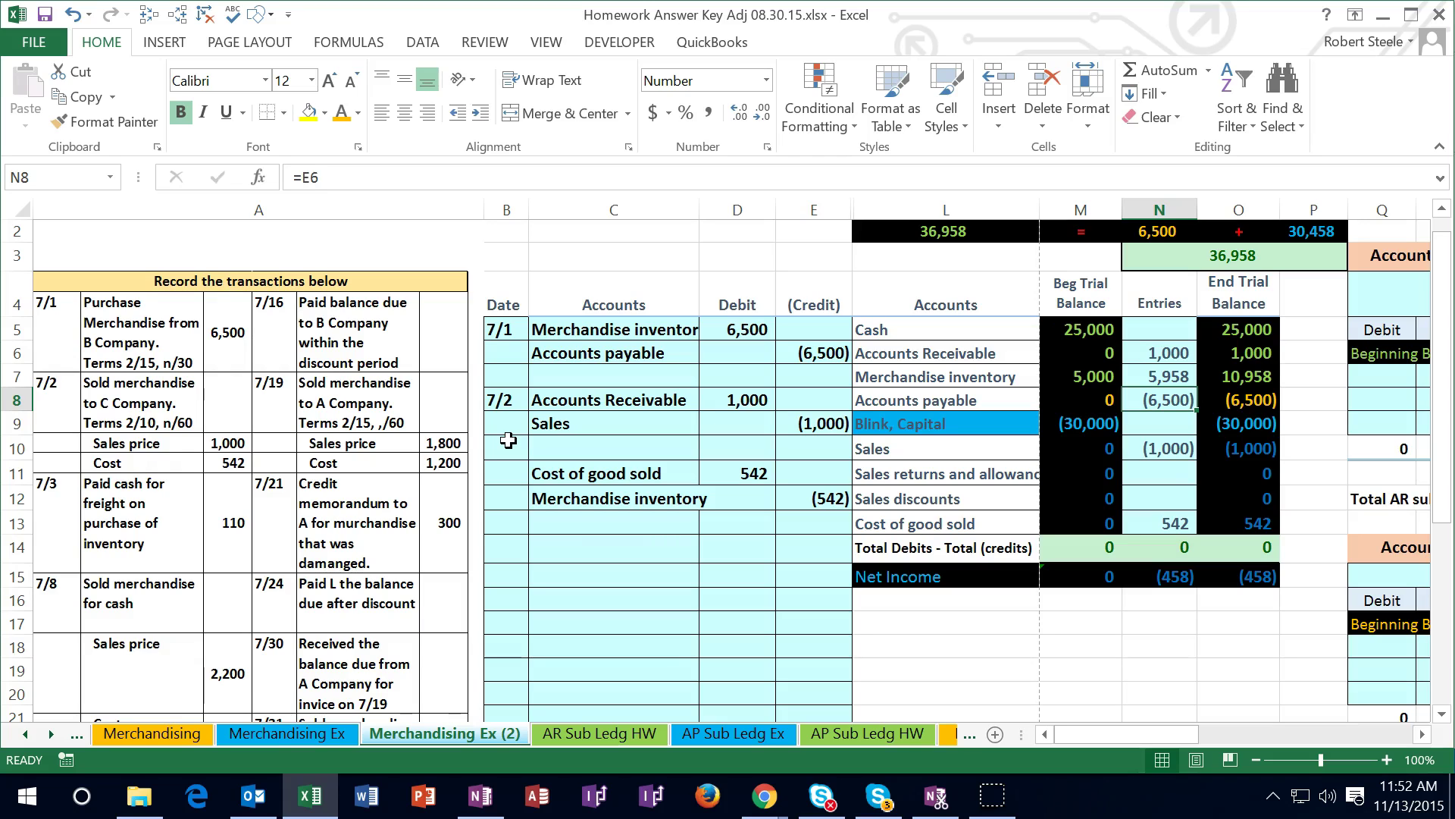
Start the next journal entry by entering the date 7/3 in B14.
left_click_drag(563, 400, 784, 423)
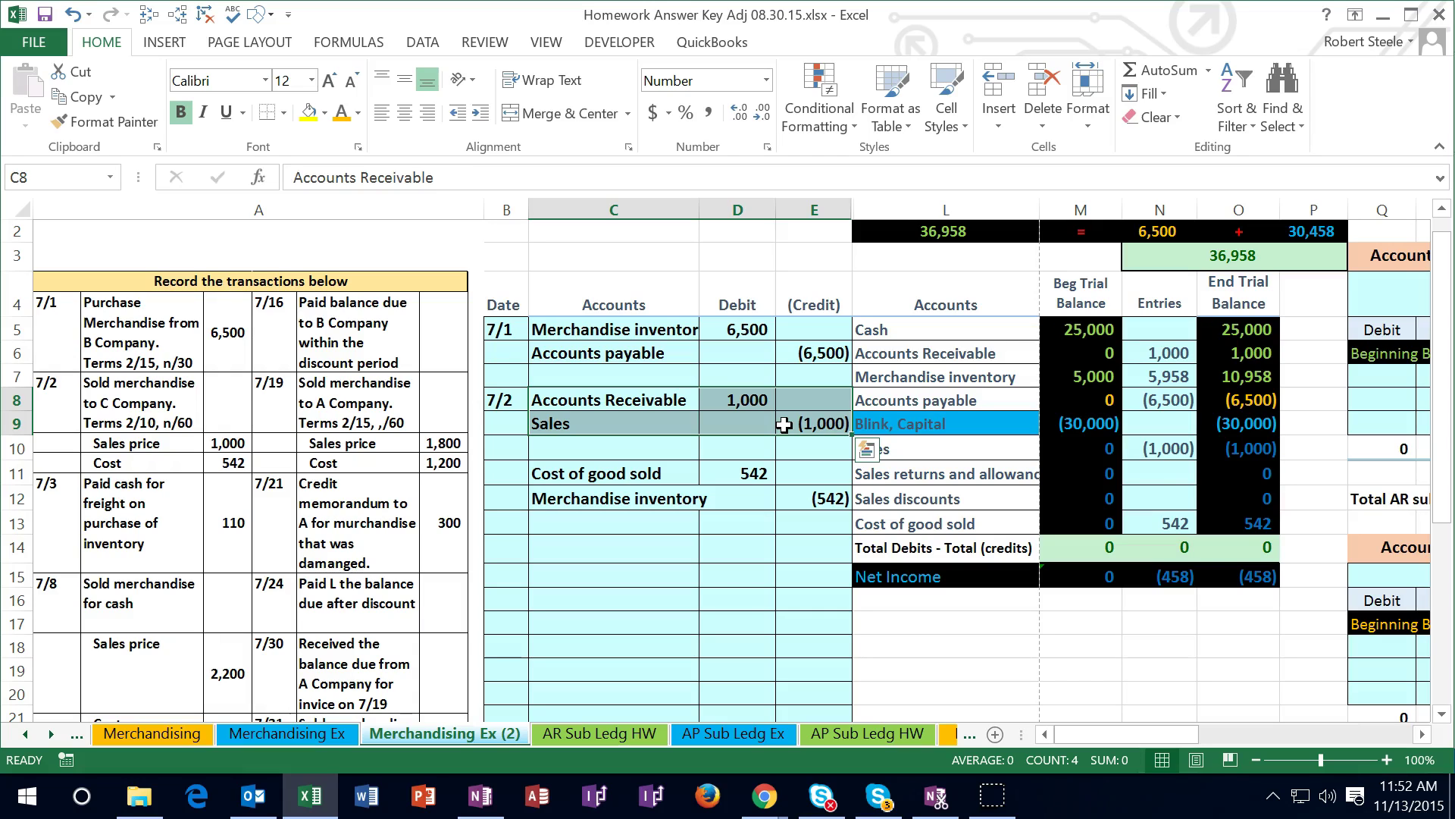
left_click(743, 448)
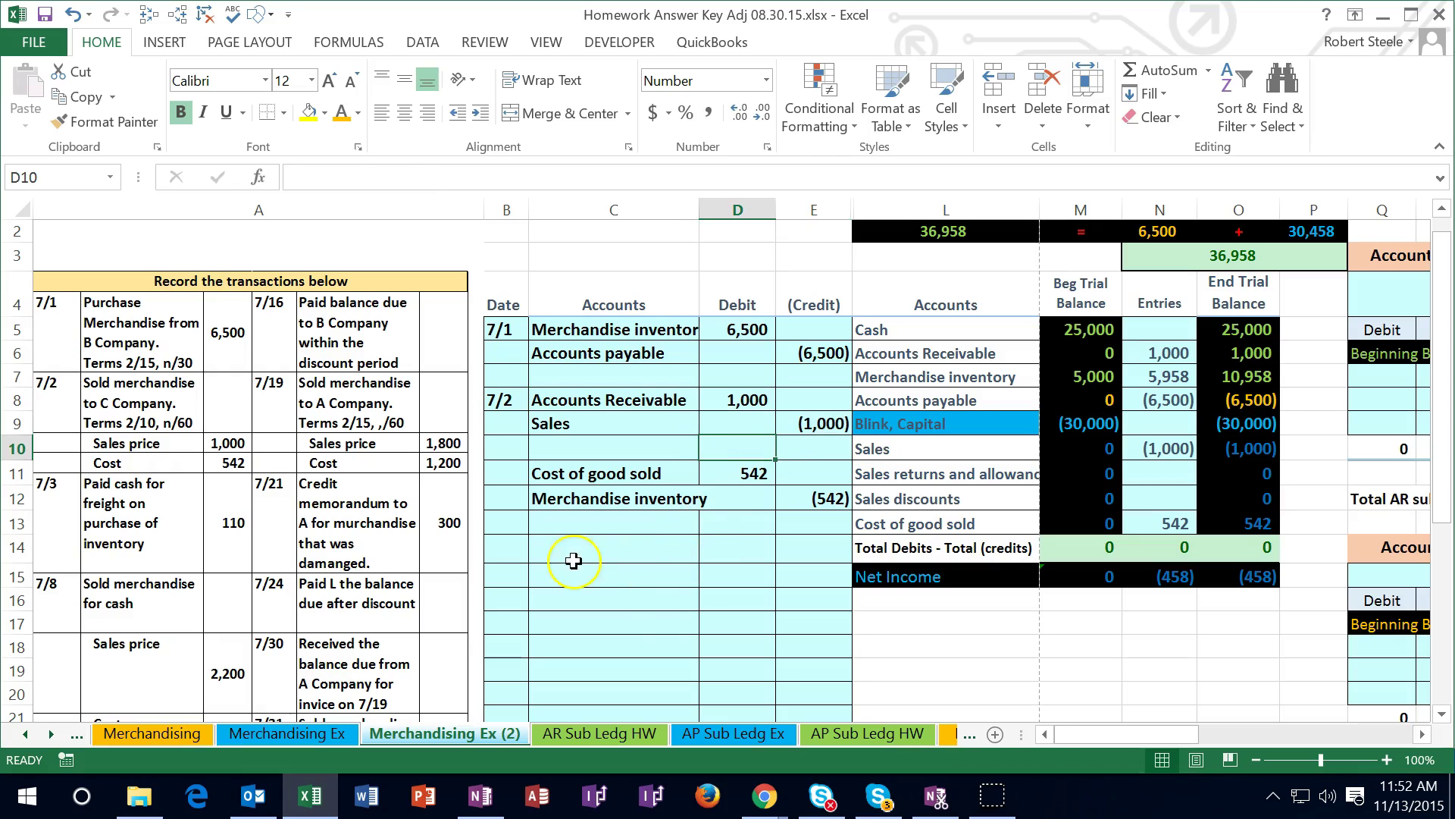
left_click(507, 555)
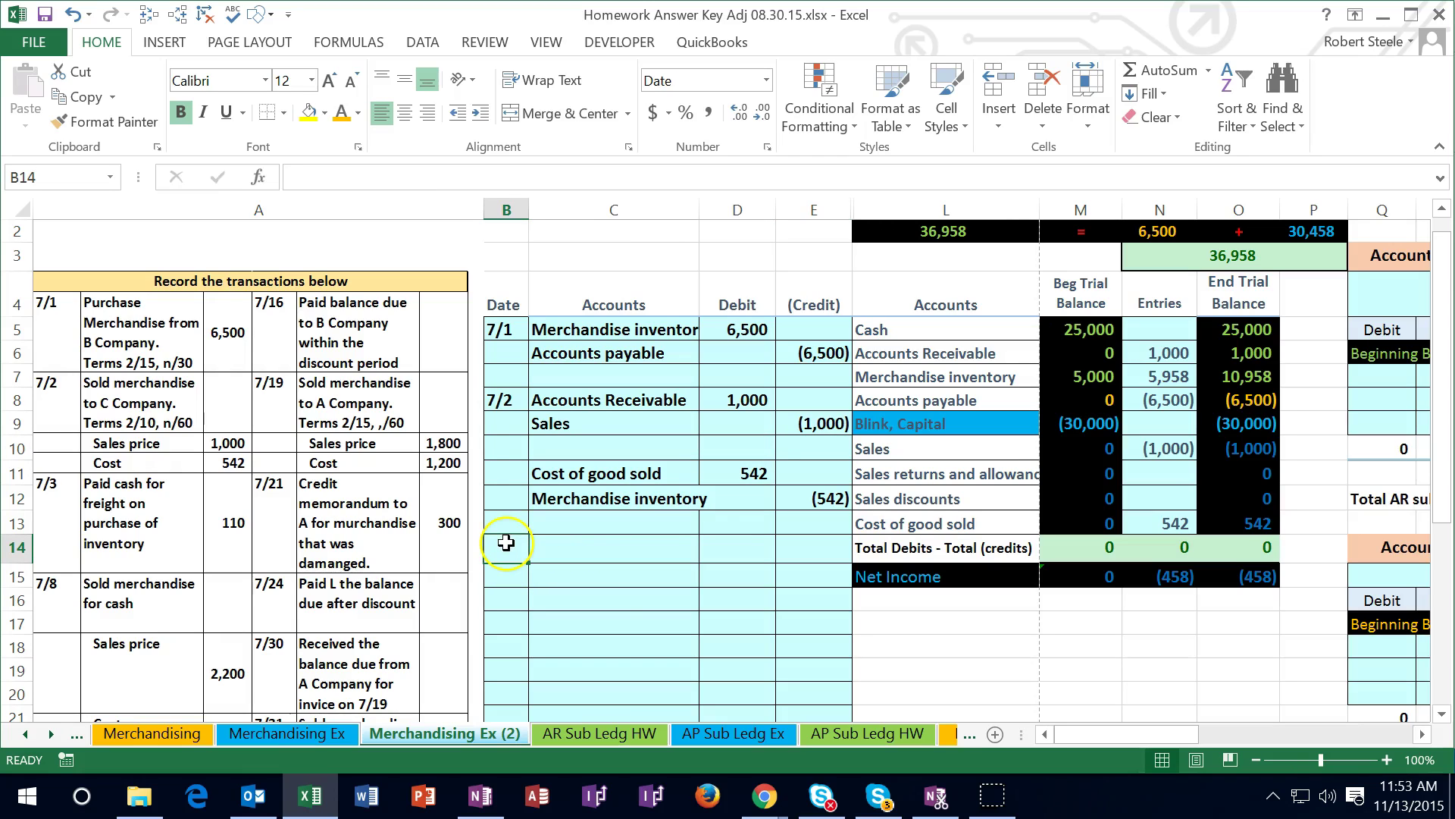
type("7/3")
key("Return")
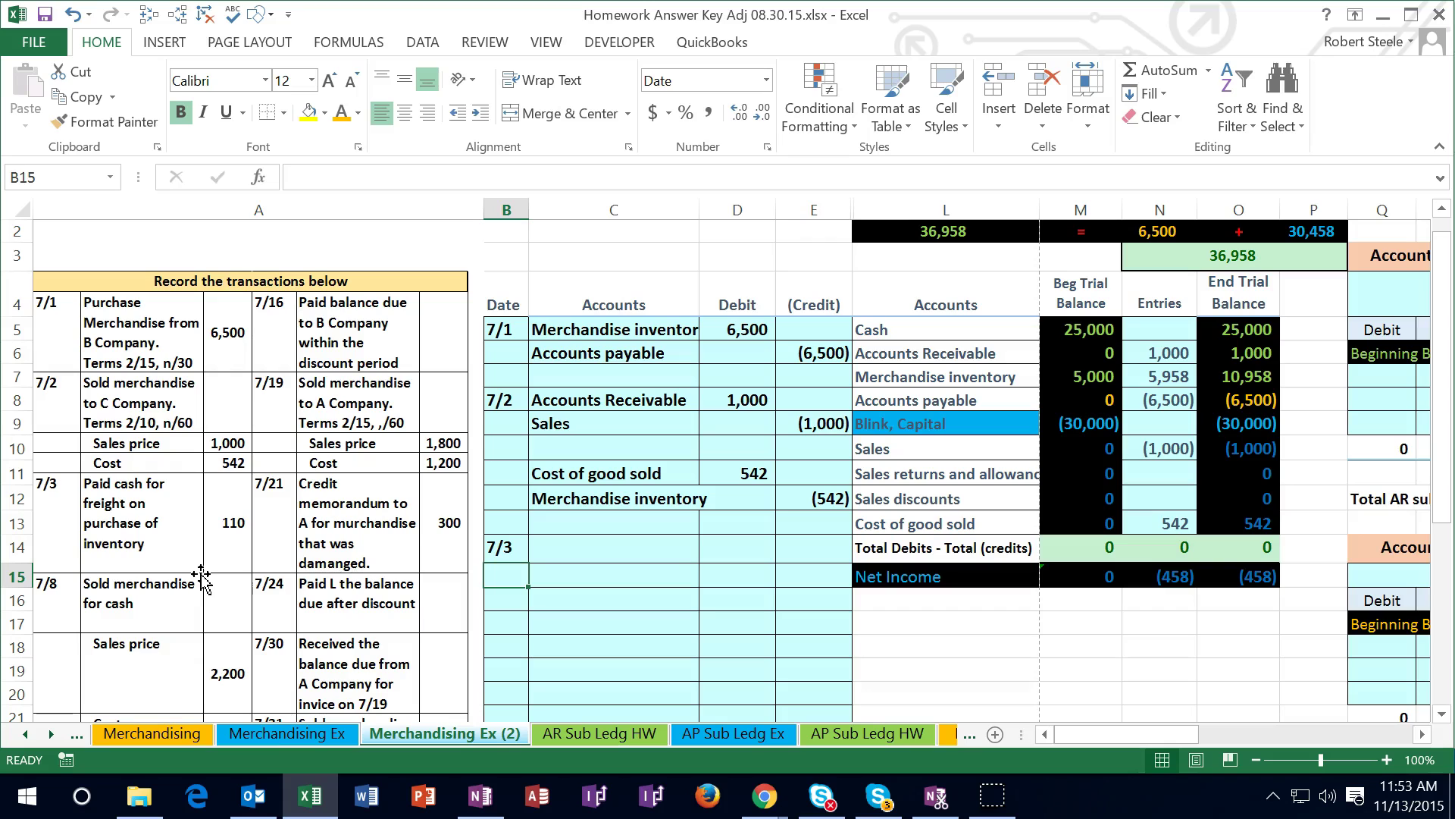
Copy the Cash account name from the trial balance into C15, pasting values only.
scroll(741, 621, "up", 1)
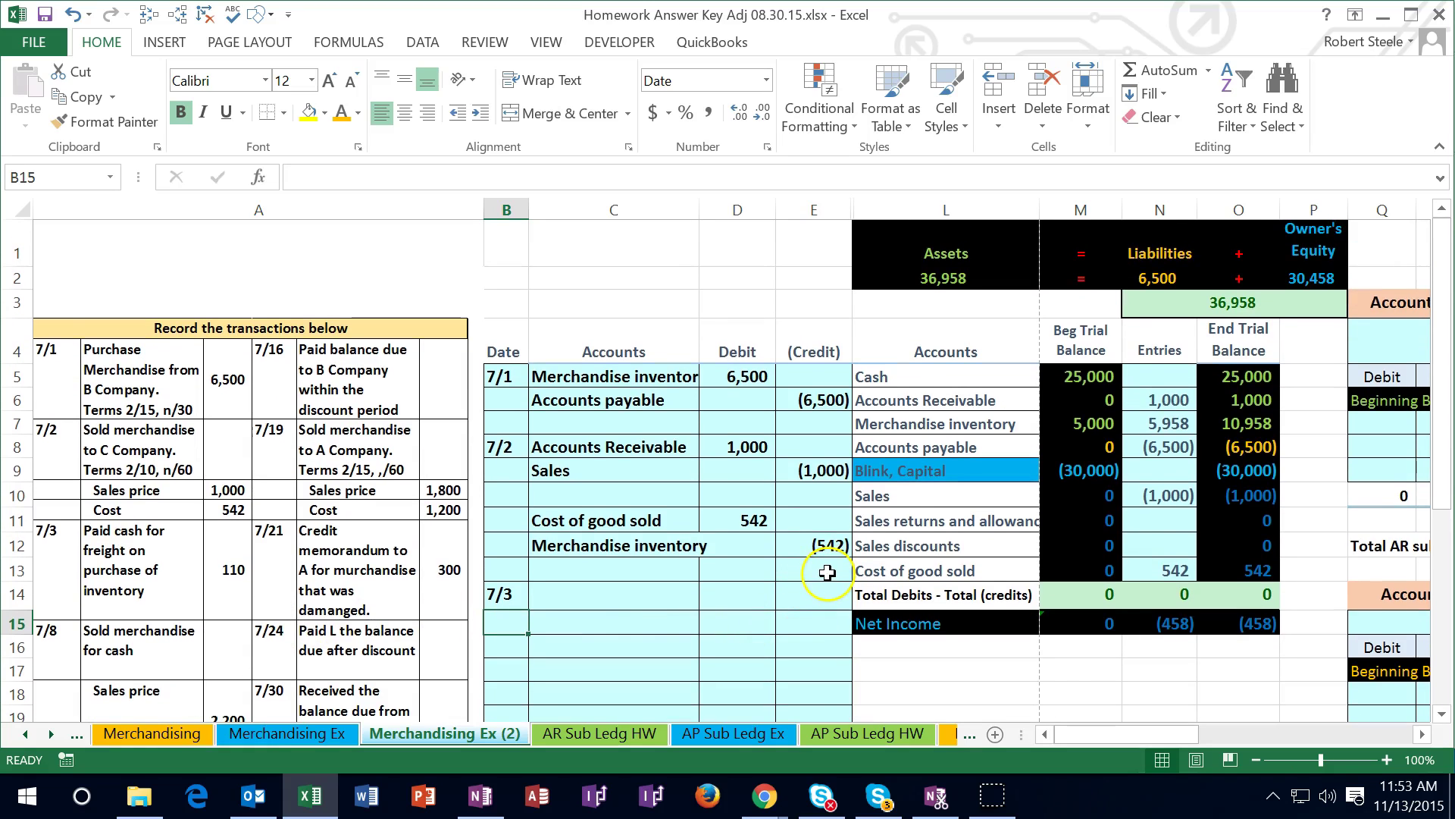
left_click_drag(961, 372, 1212, 376)
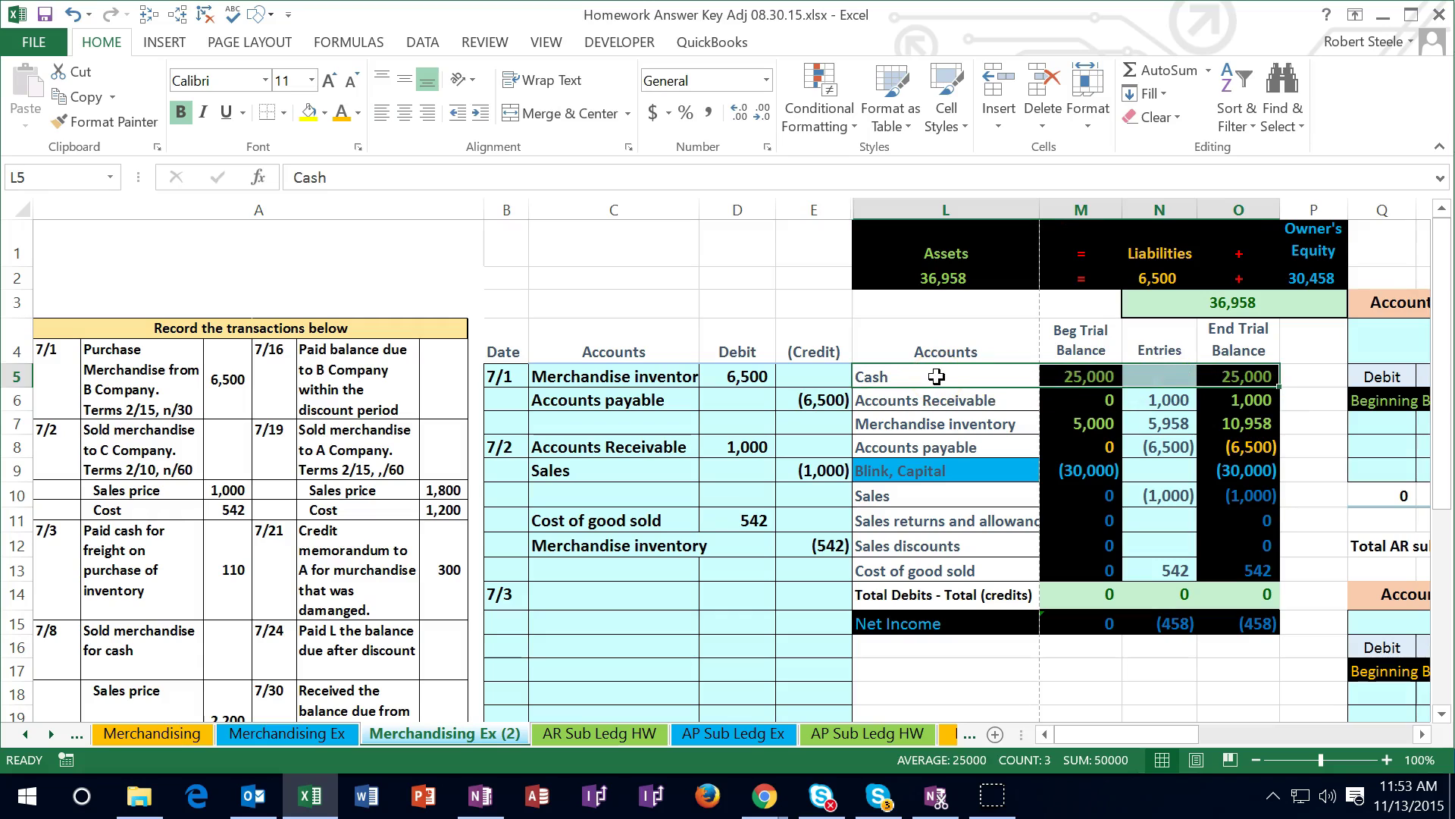
left_click(936, 376)
right_click(937, 379)
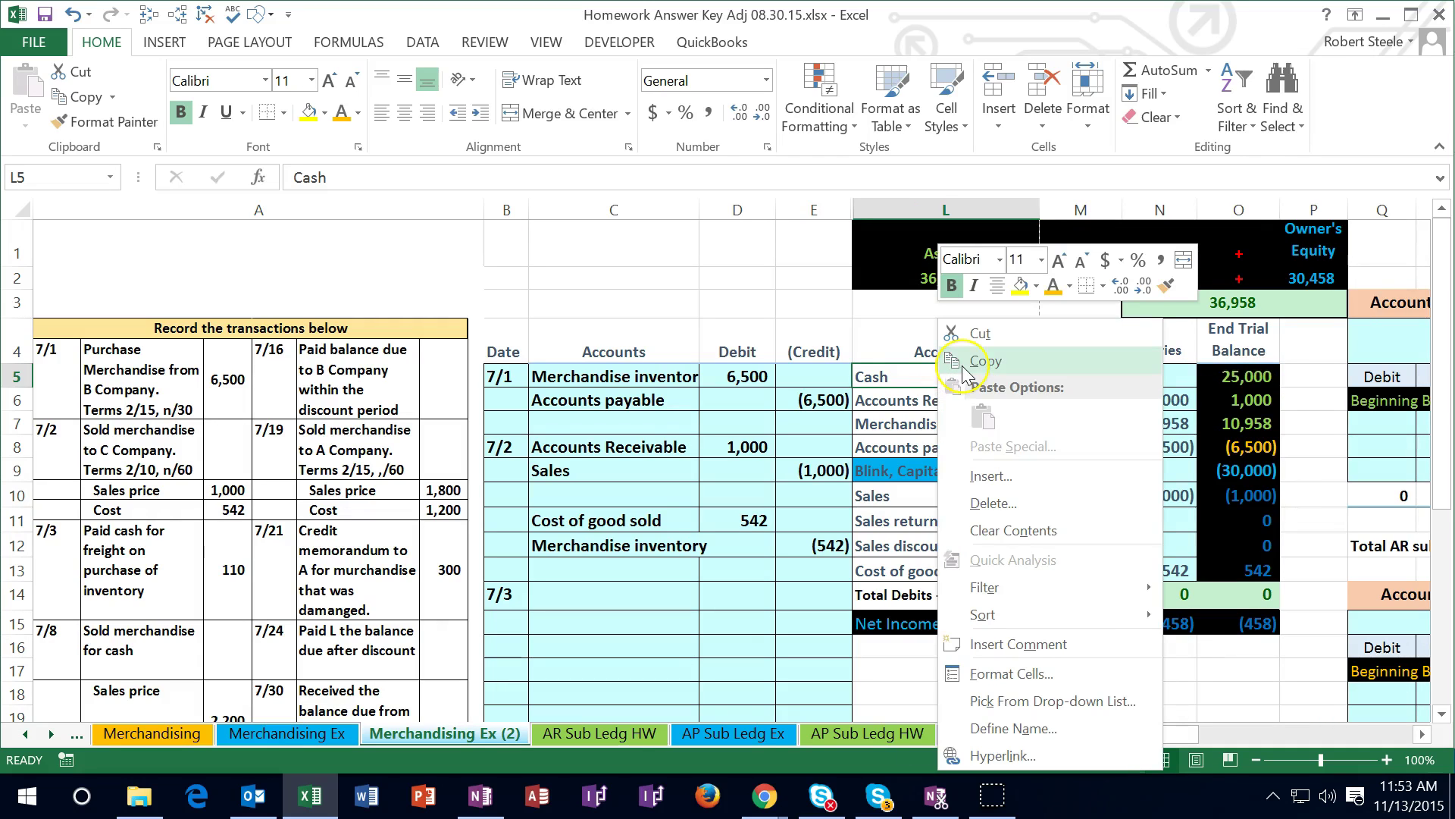
left_click(962, 362)
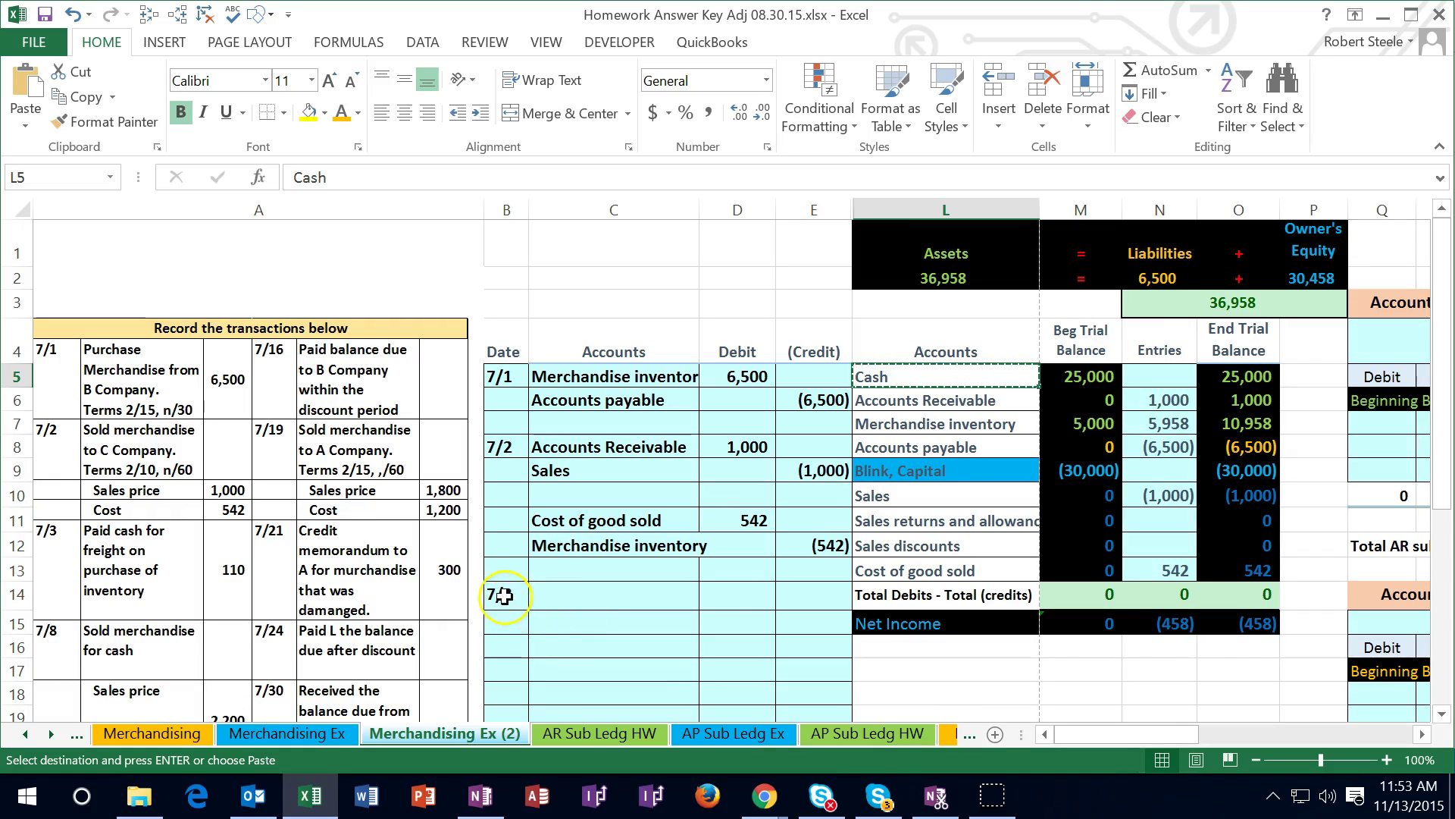
left_click(550, 621)
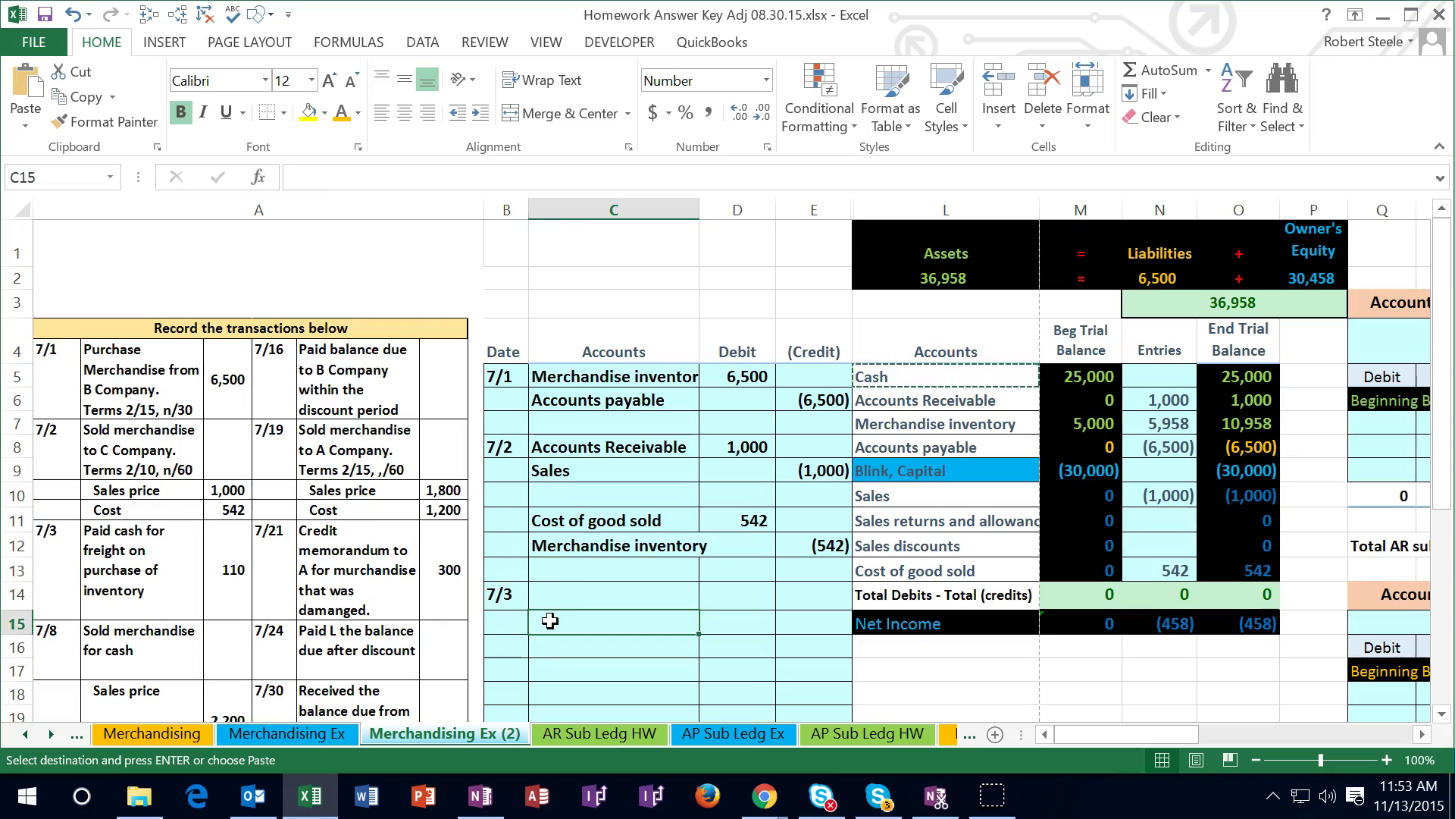
right_click(550, 621)
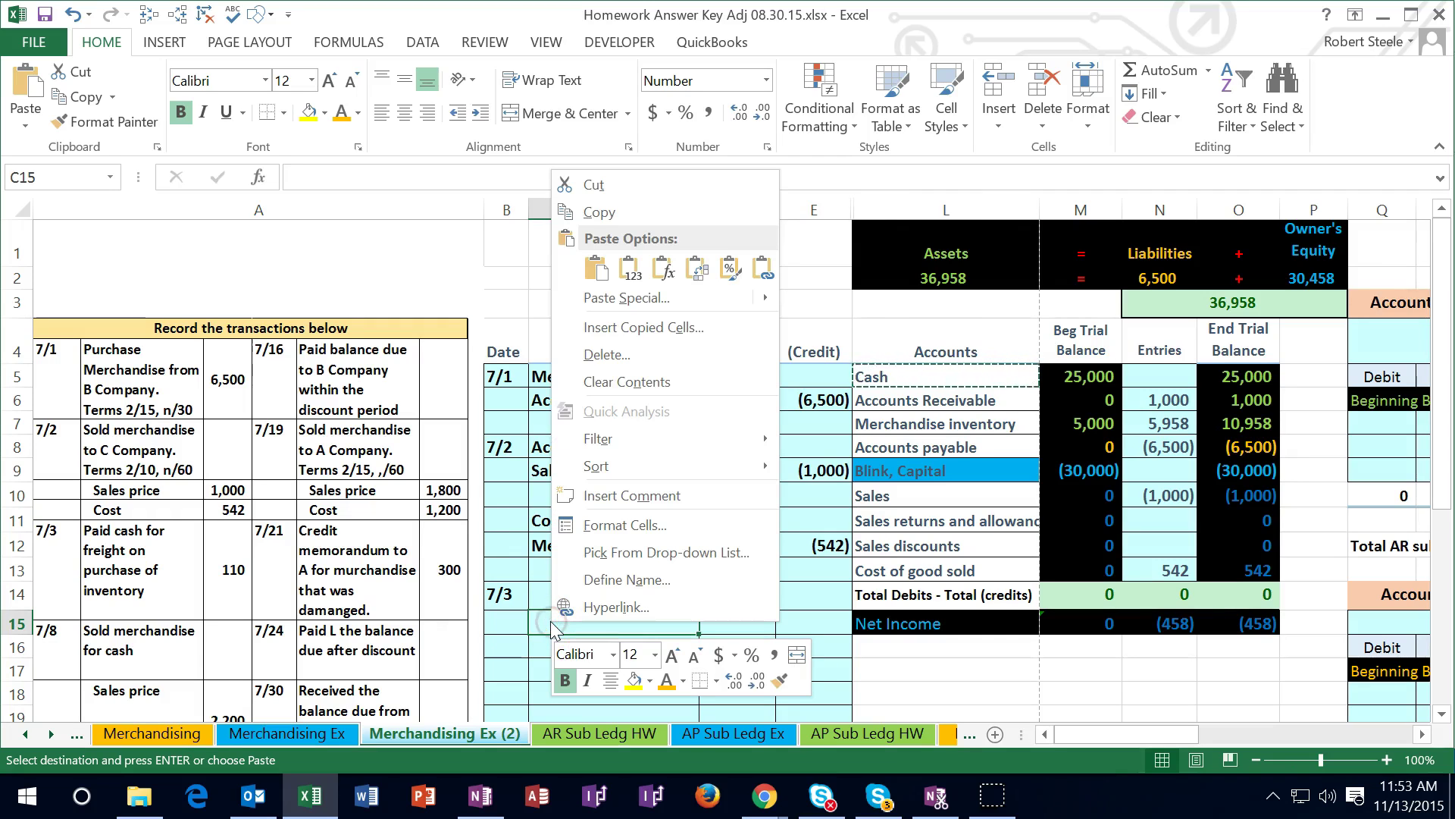
left_click(632, 279)
Enter a credit of -110 in E15 and the matching debit in D14 with the formula =-E15.
left_click(813, 620)
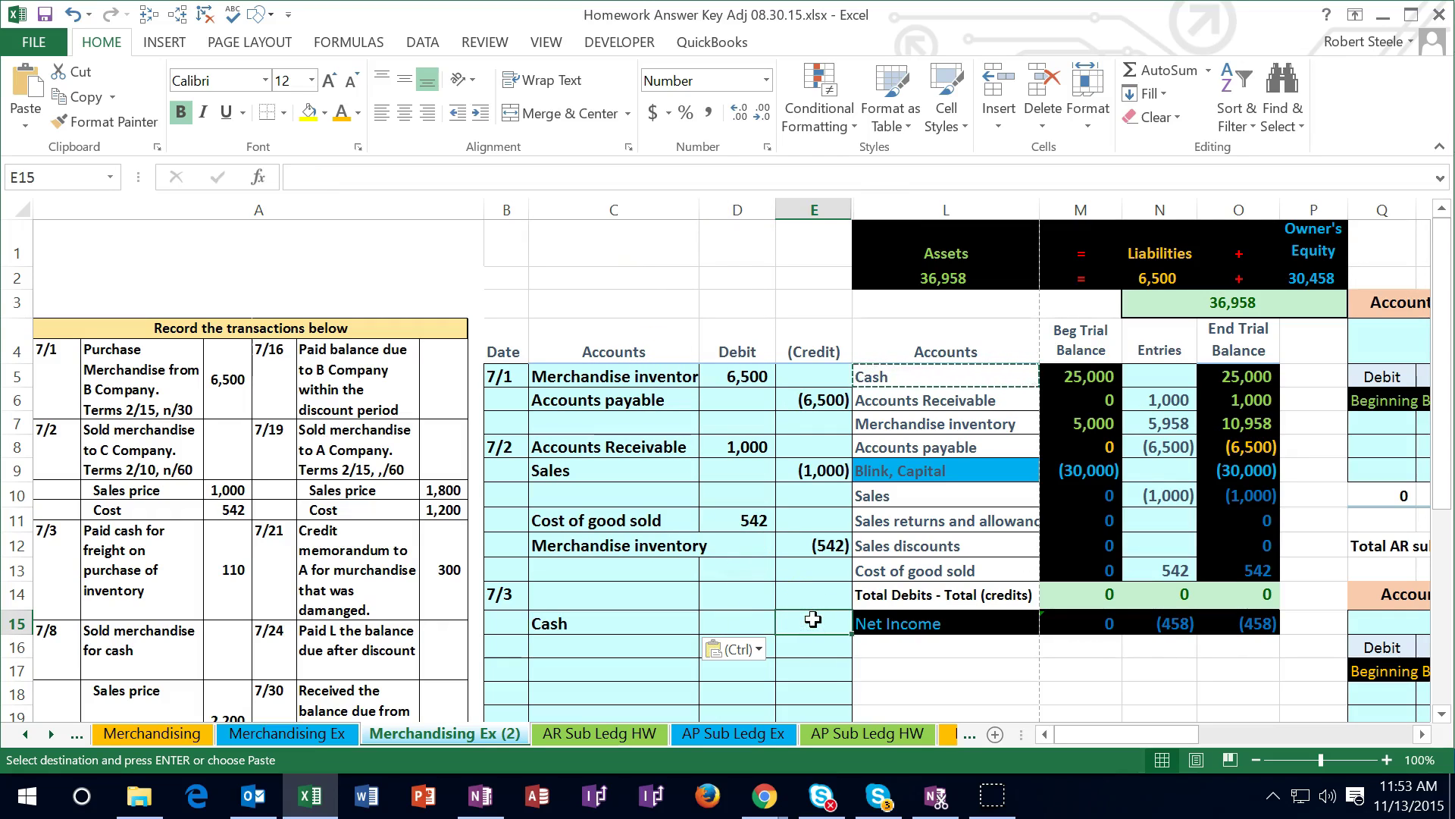
type("-")
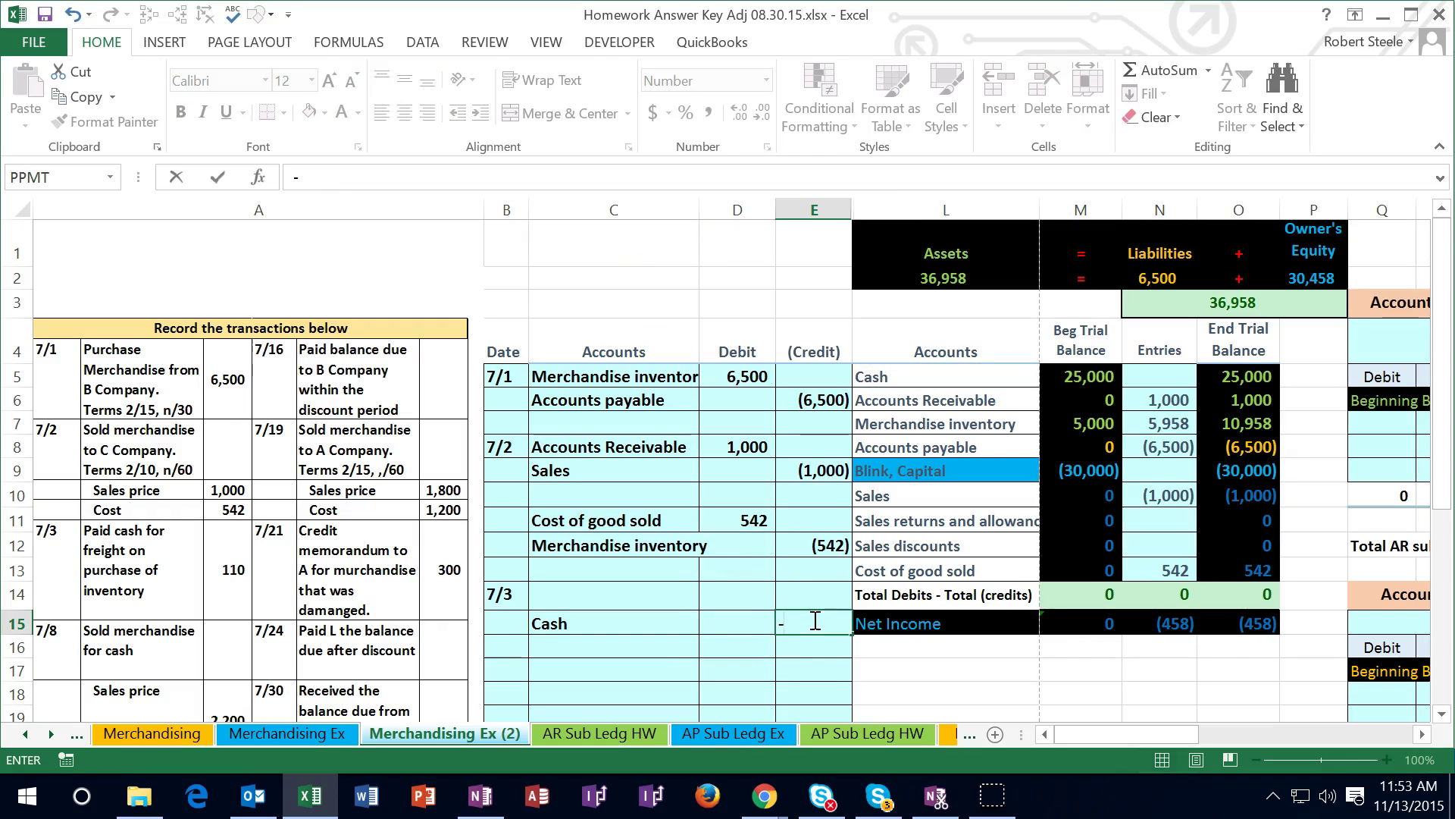
type("110")
key("Return")
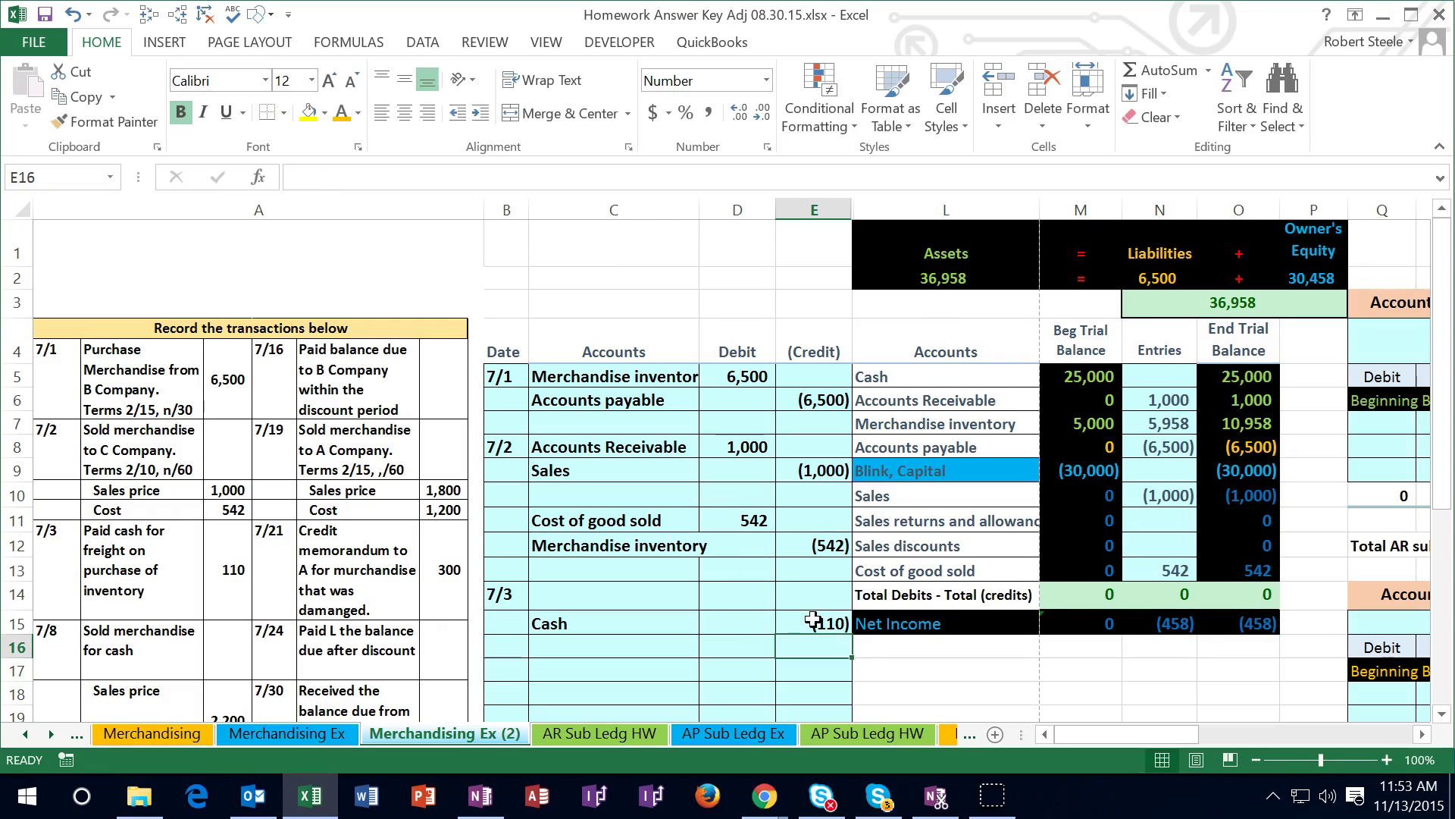
key("Left")
key("Up")
key("Up")
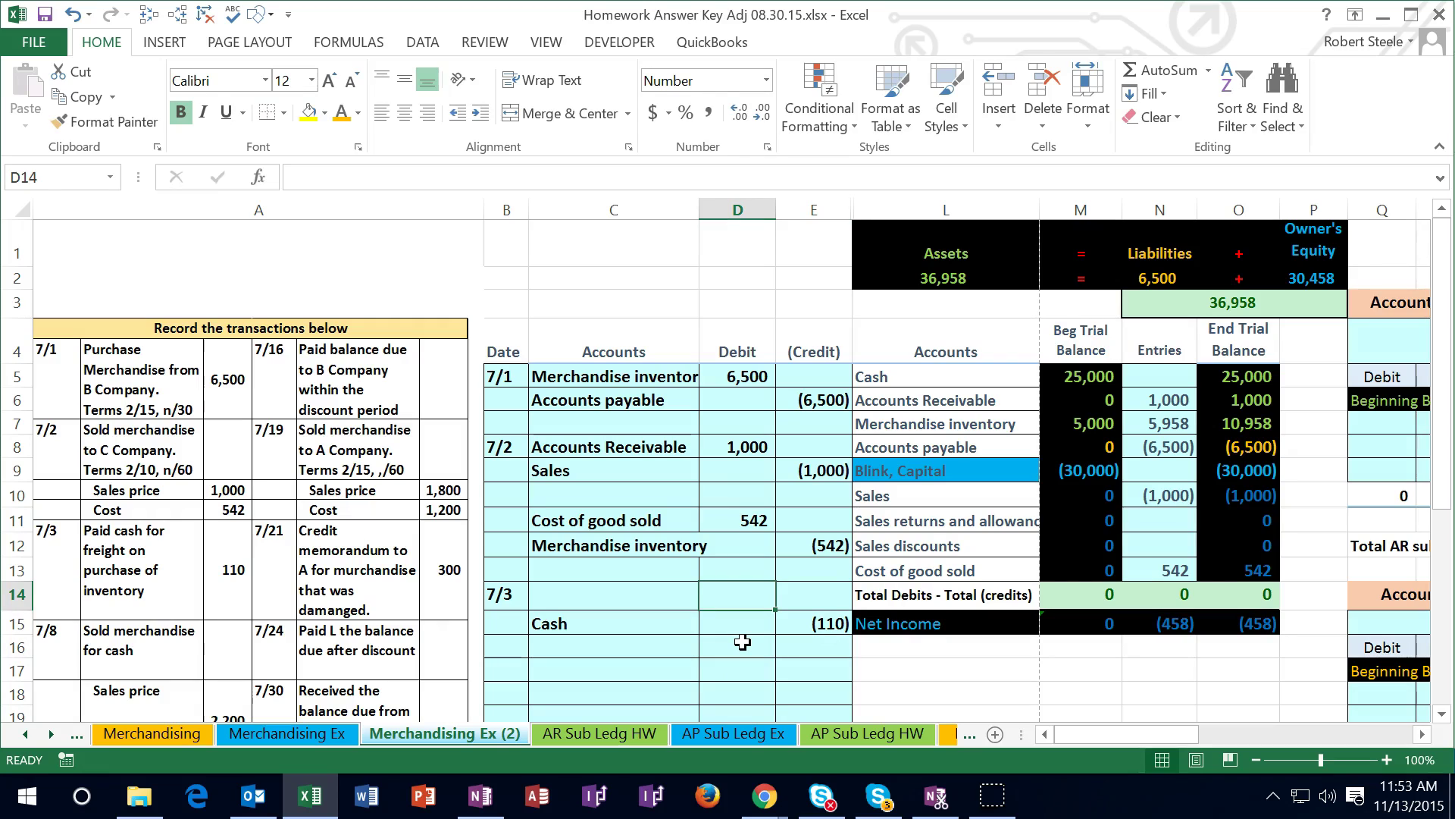
type("-")
key("Down")
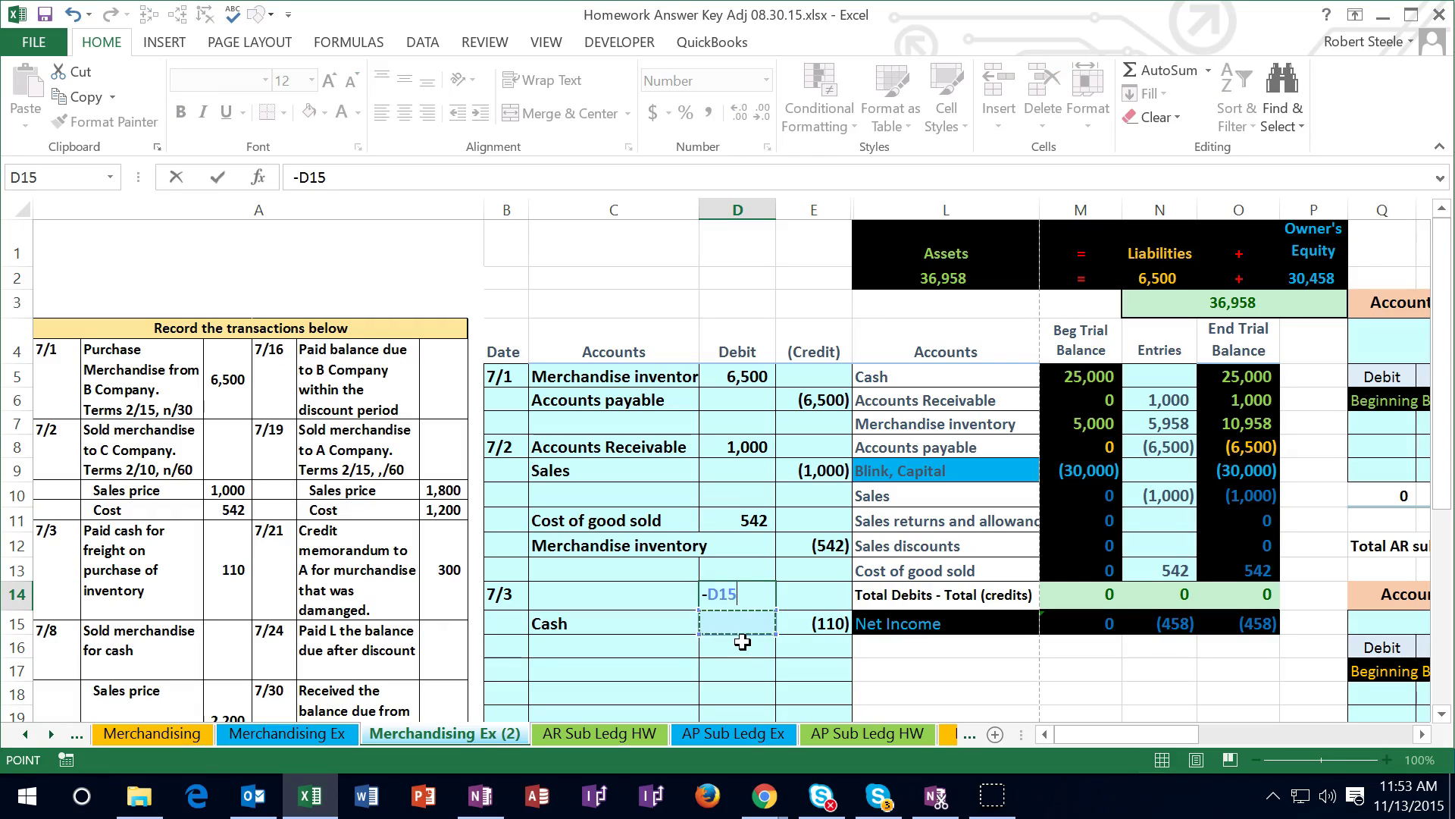
key("Right")
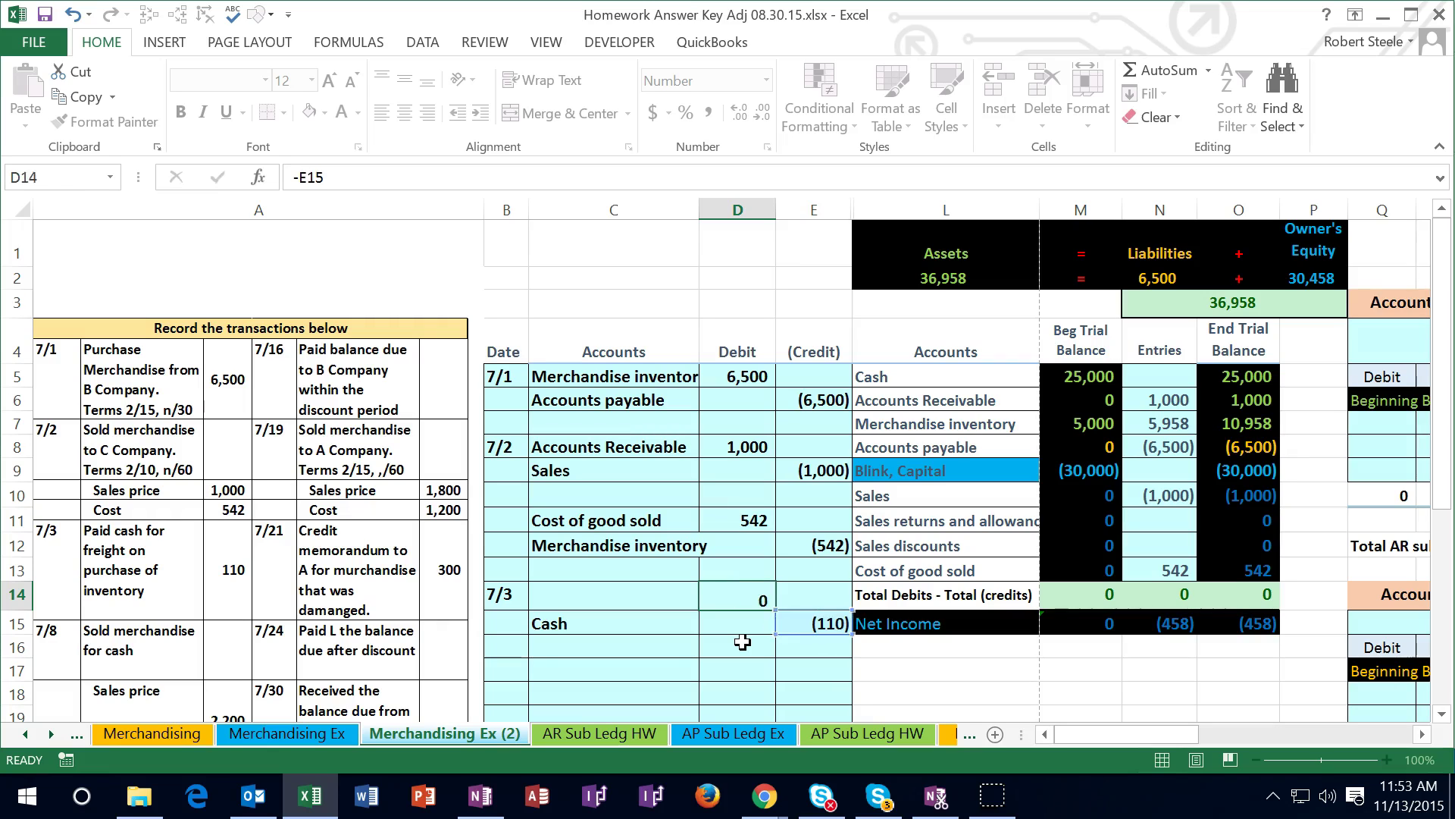
key("Return")
key("Up")
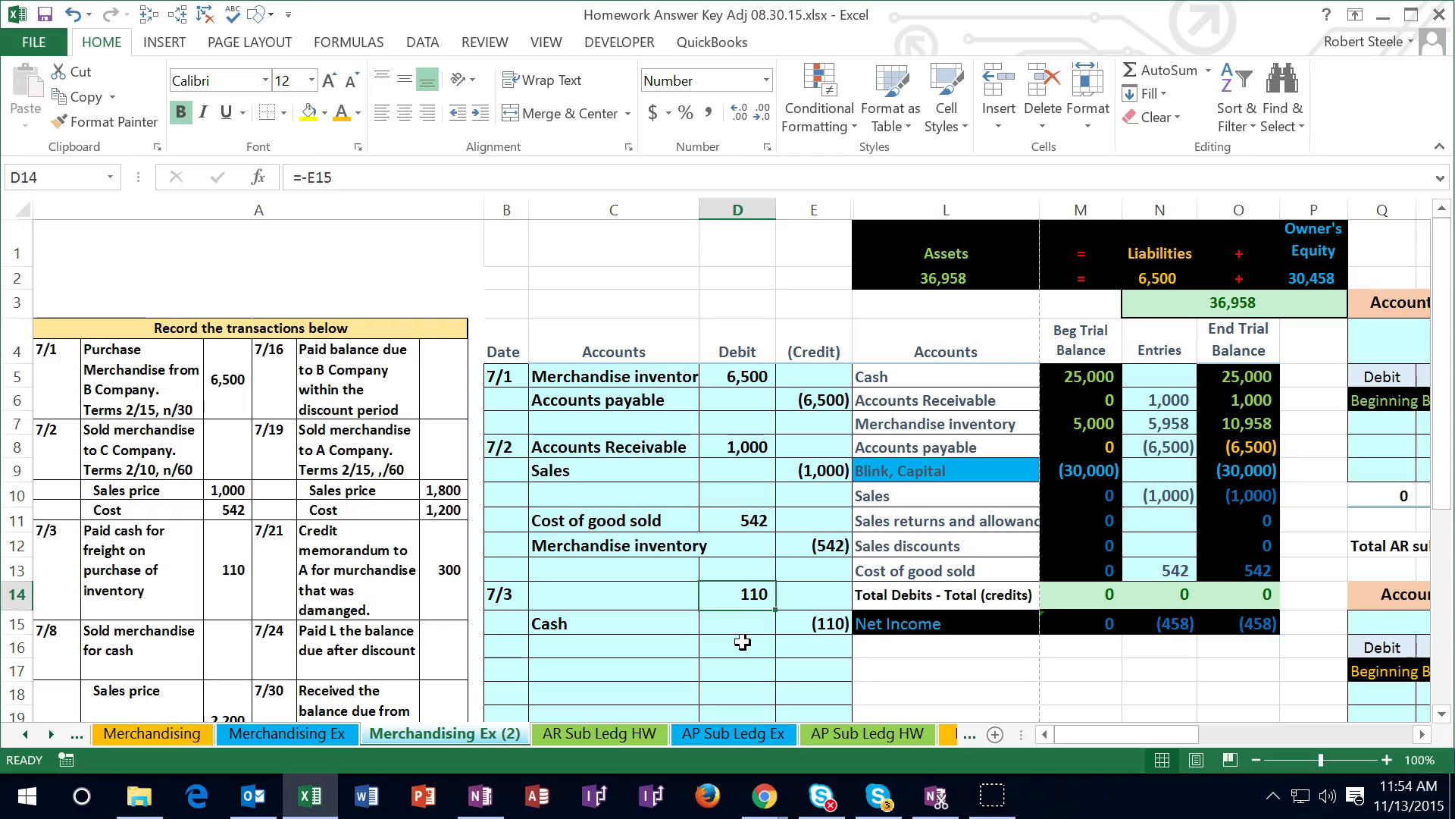
Copy the Merchandise inventory account name from the trial balance into C14, pasting values only.
left_click(871, 426)
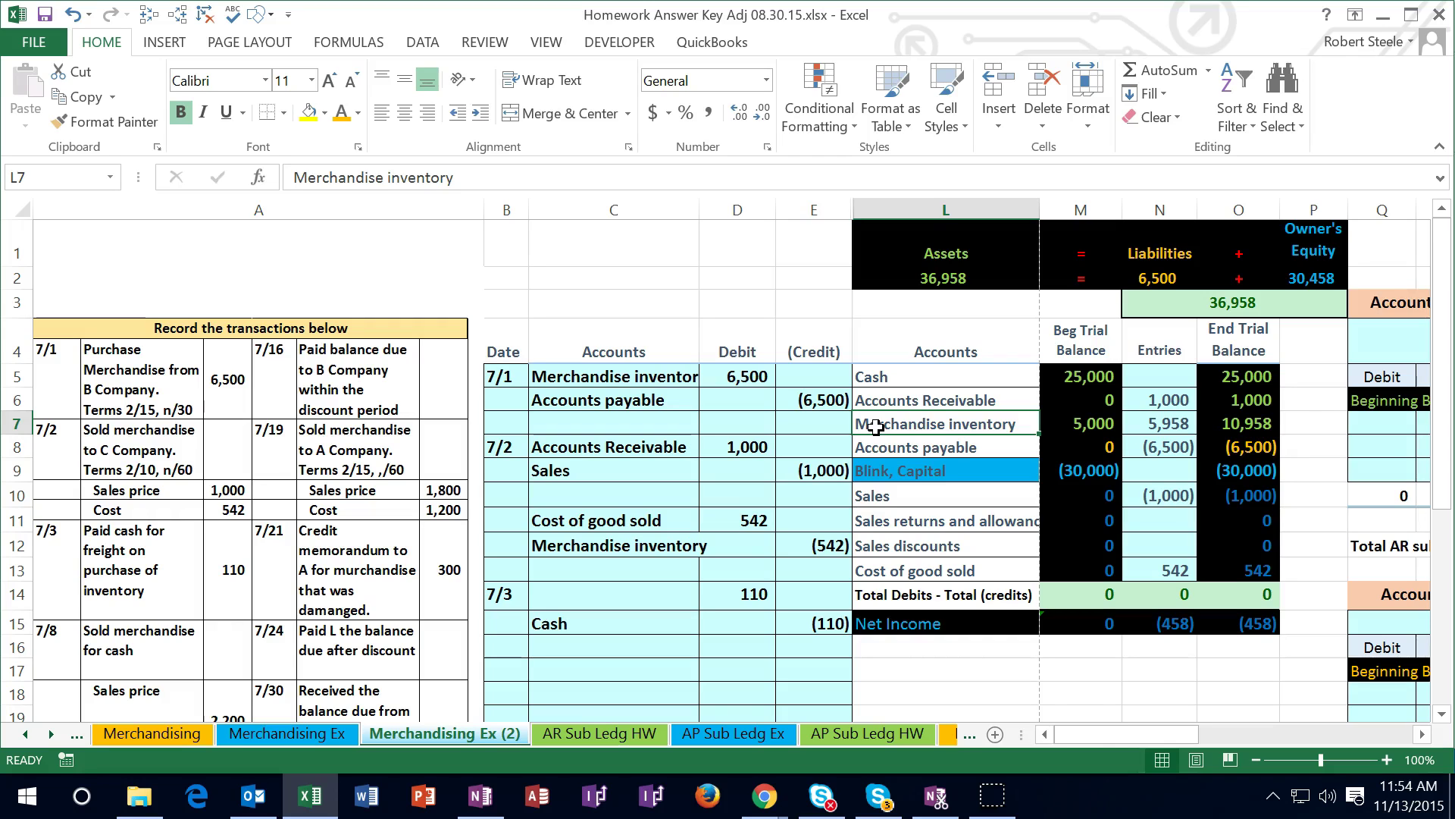
right_click(875, 426)
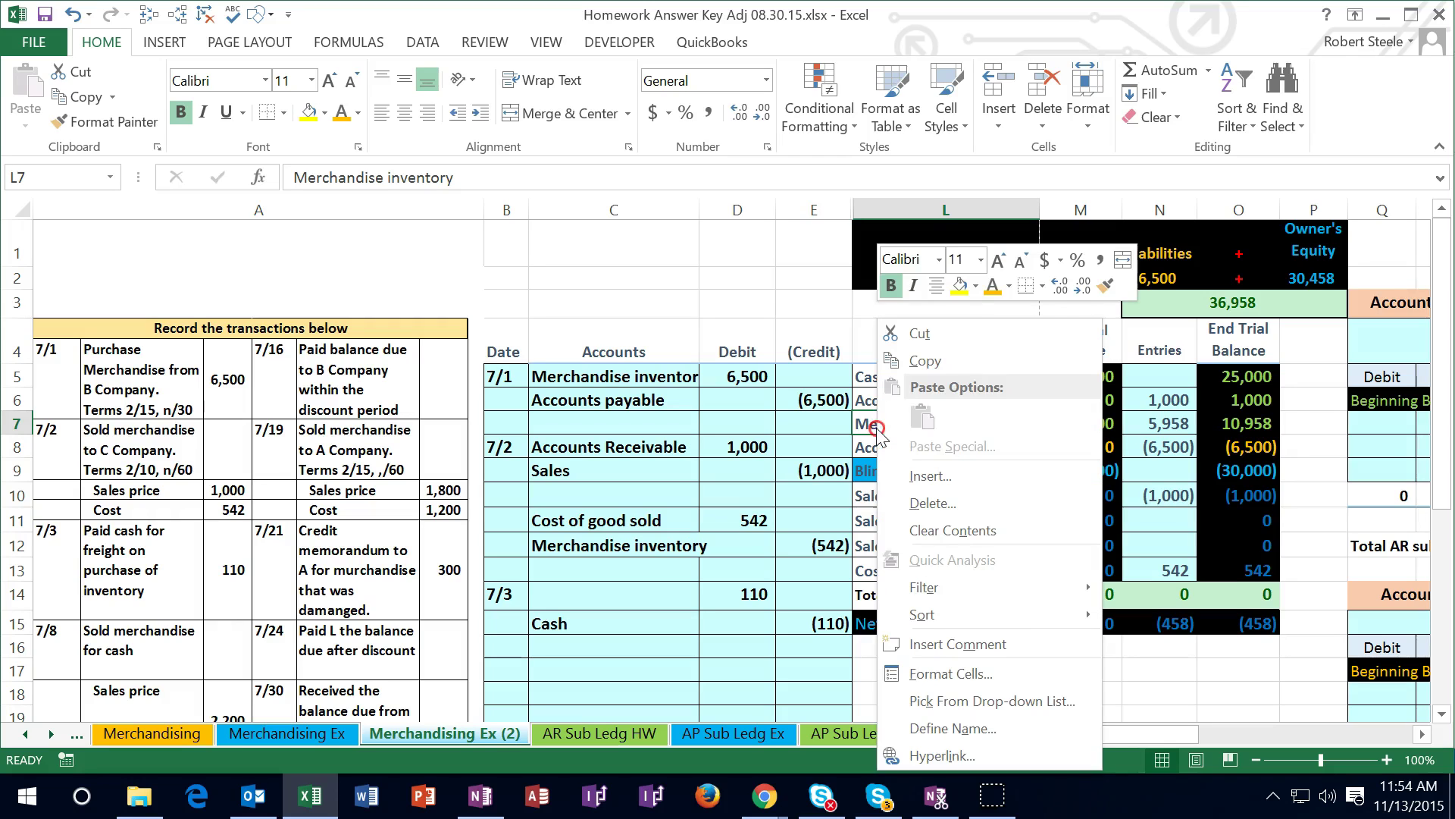
left_click(926, 372)
right_click(599, 595)
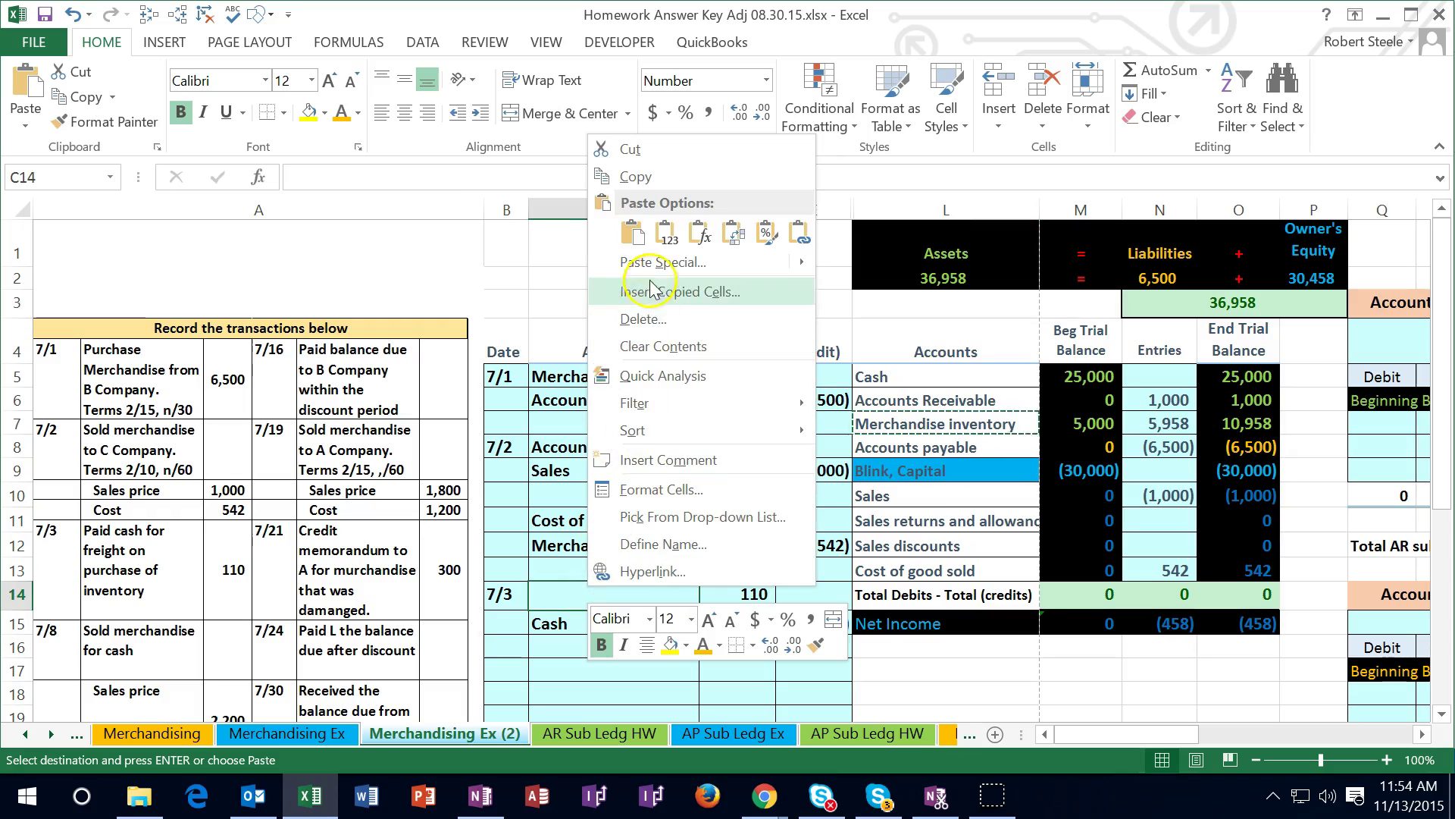
left_click(666, 235)
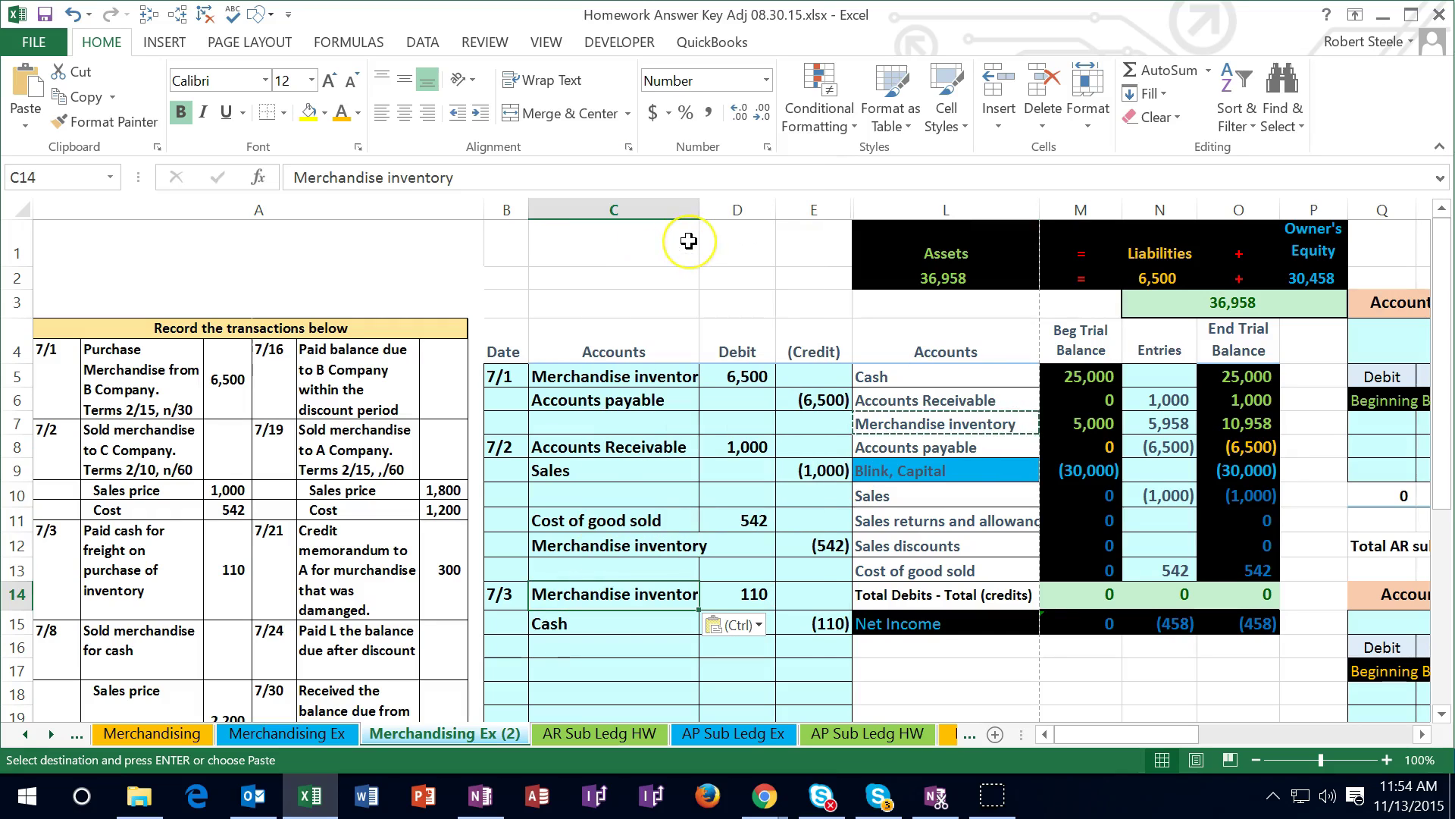